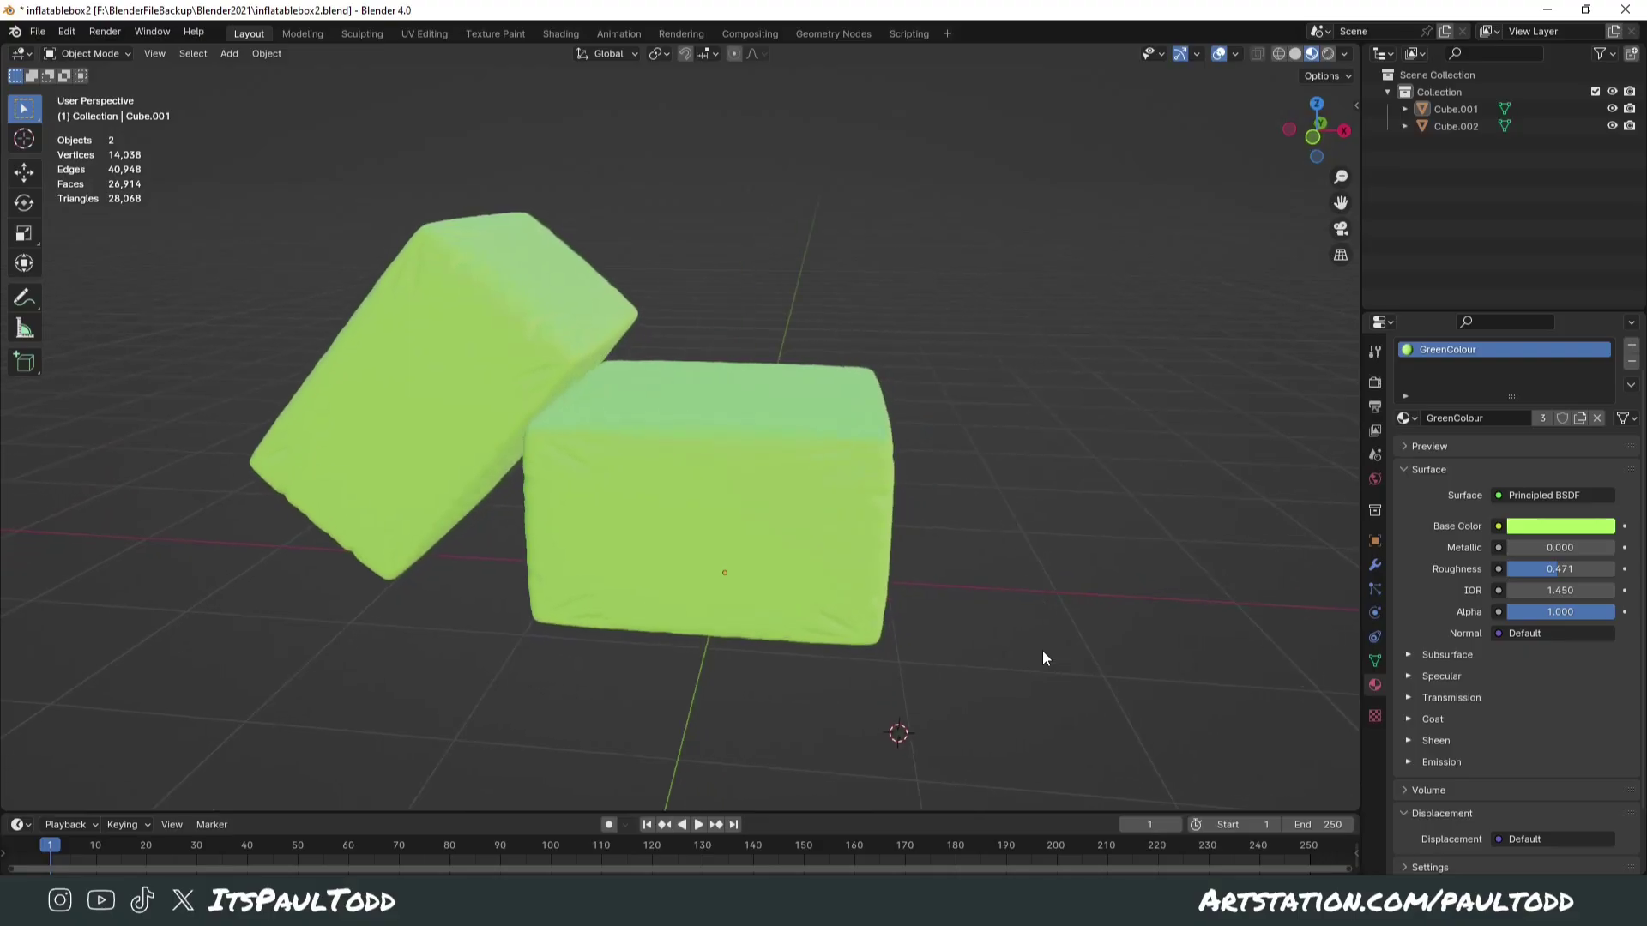
Step: Switch to the Shading workspace and add a Gradient Texture node to the GreenColour material
middle_drag(993, 657, 1027, 658)
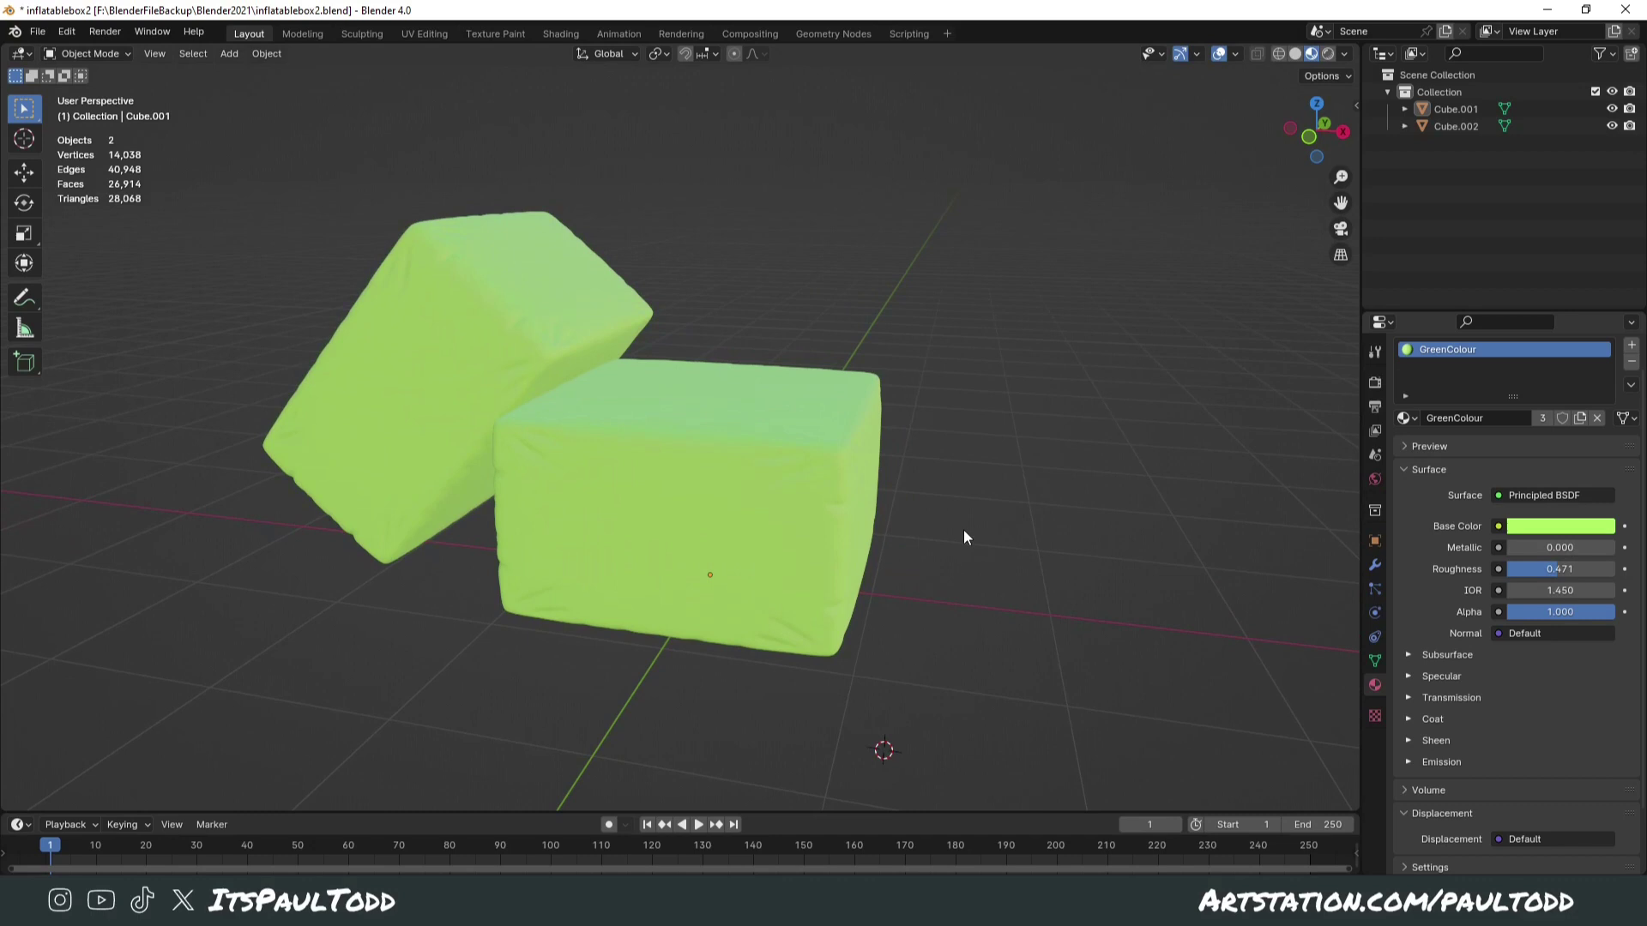
mouse_move(995, 573)
middle_down()
mouse_move(966, 580)
mouse_move(1084, 577)
mouse_move(1056, 556)
mouse_move(991, 553)
mouse_move(989, 592)
middle_up()
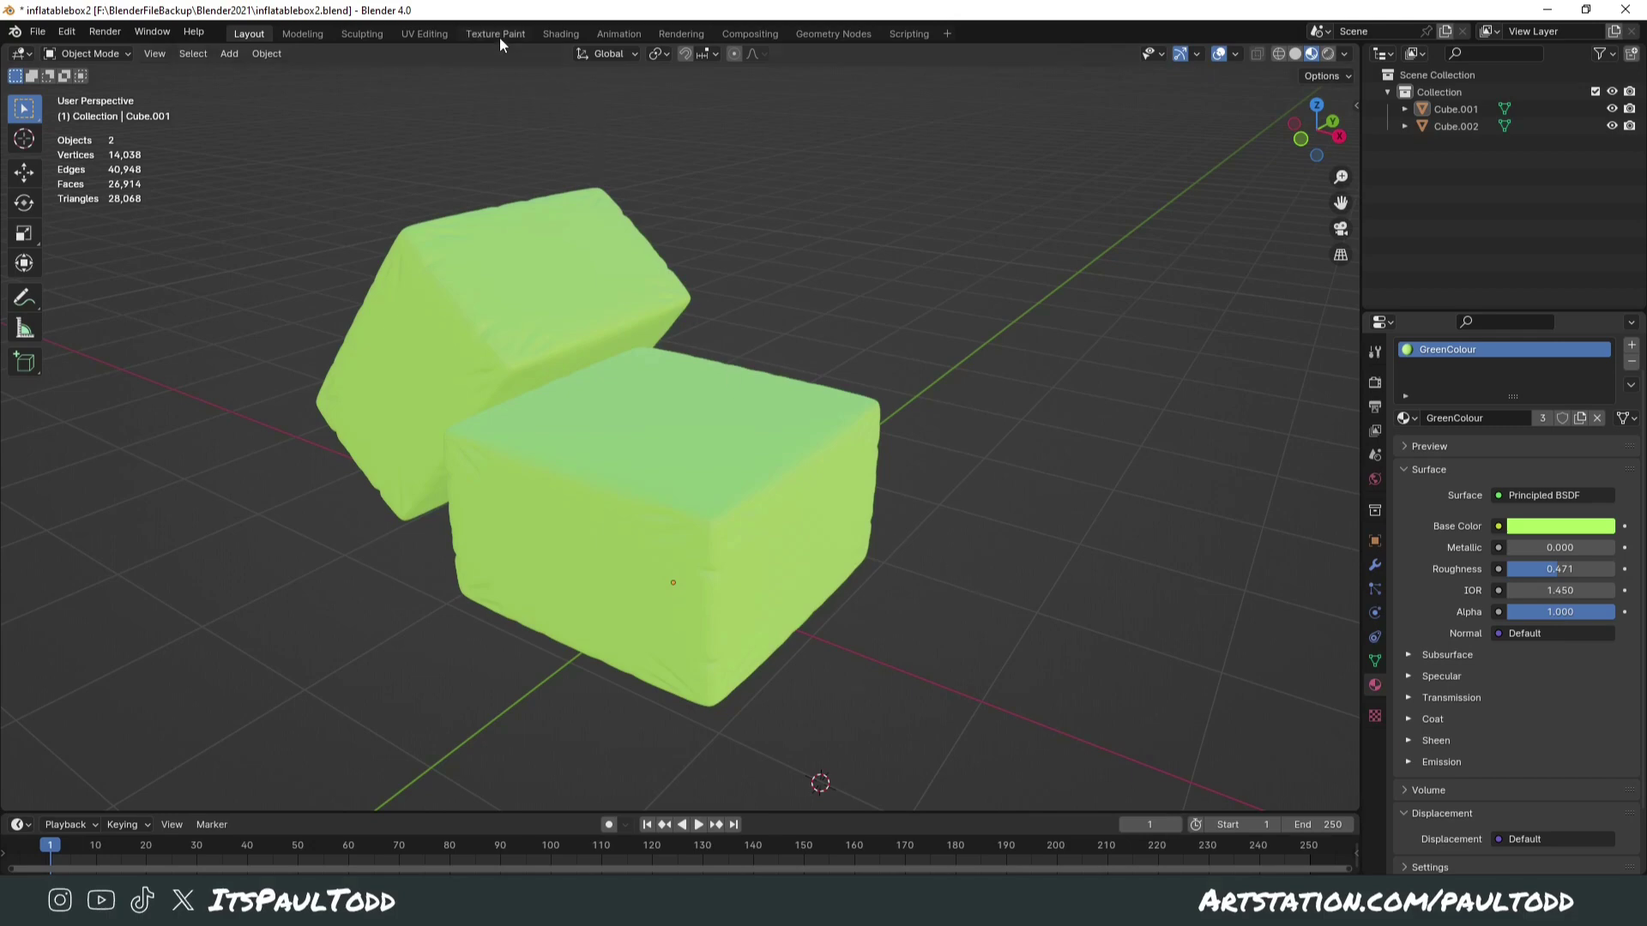
click(556, 34)
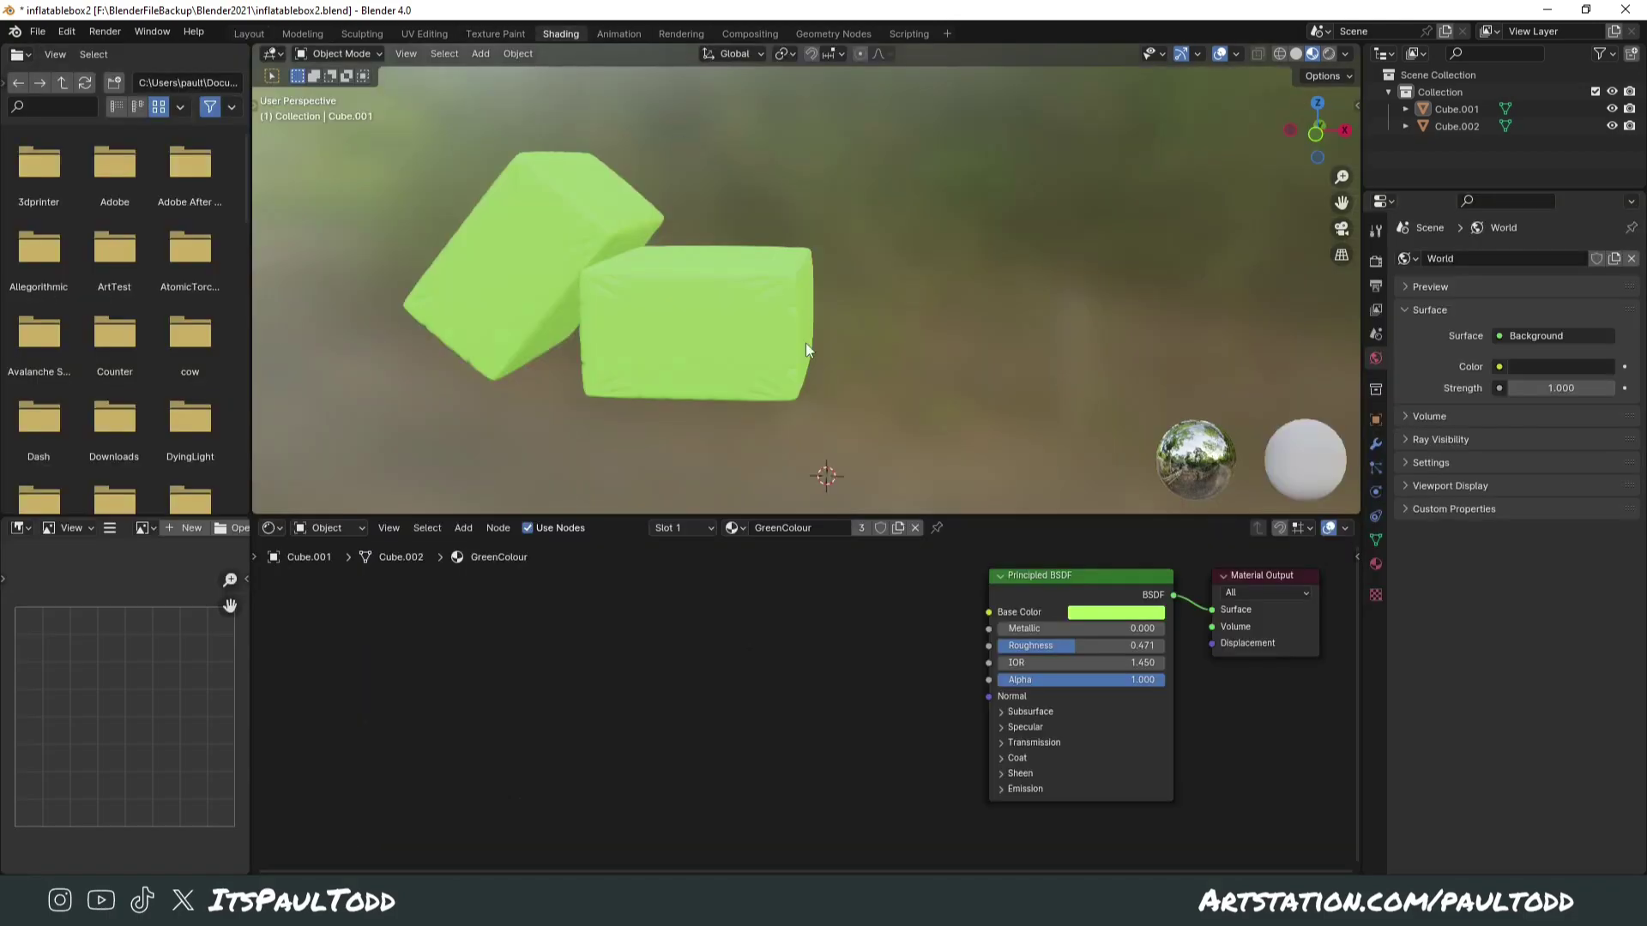
middle_drag(873, 602, 803, 588)
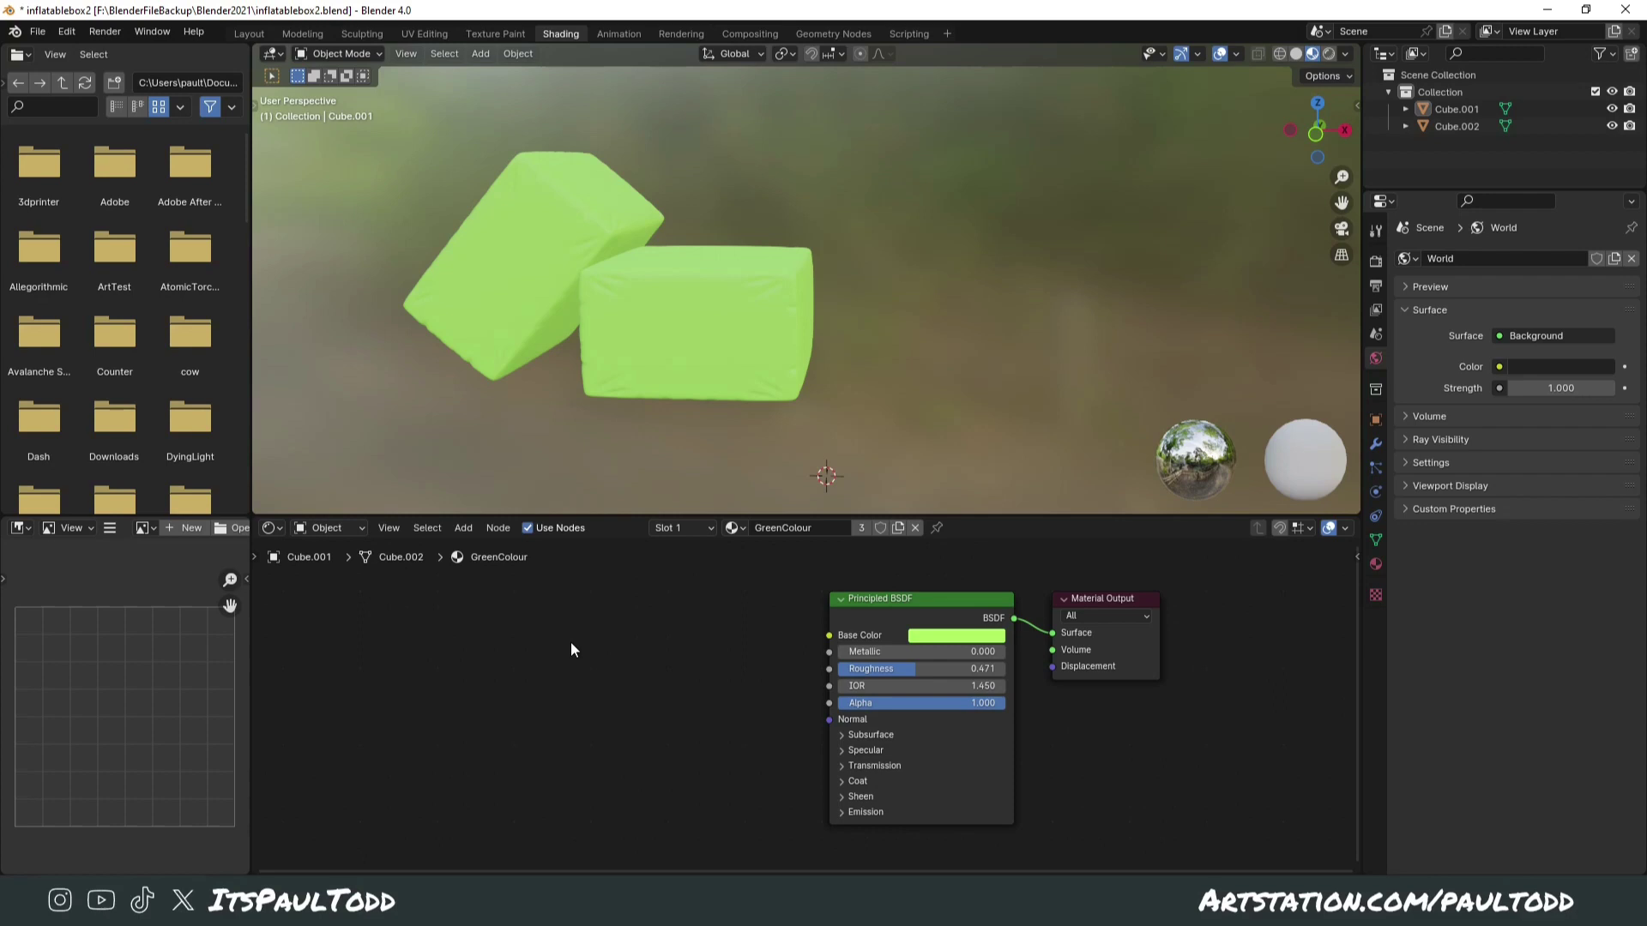
key(shift+a)
click(617, 589)
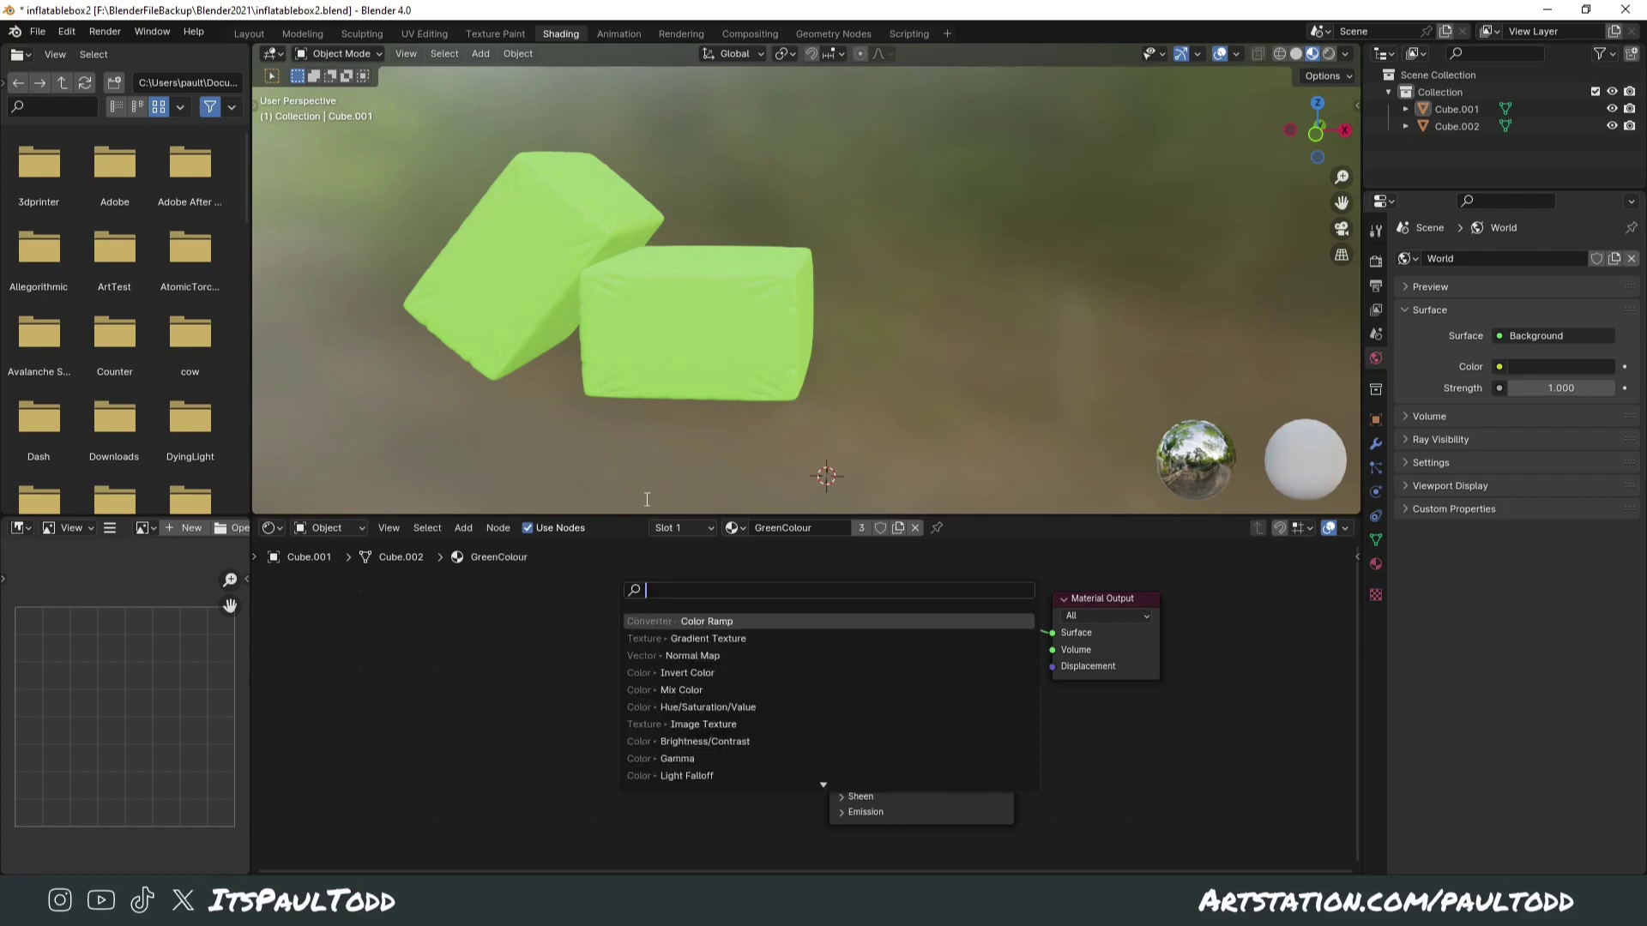
text(gr)
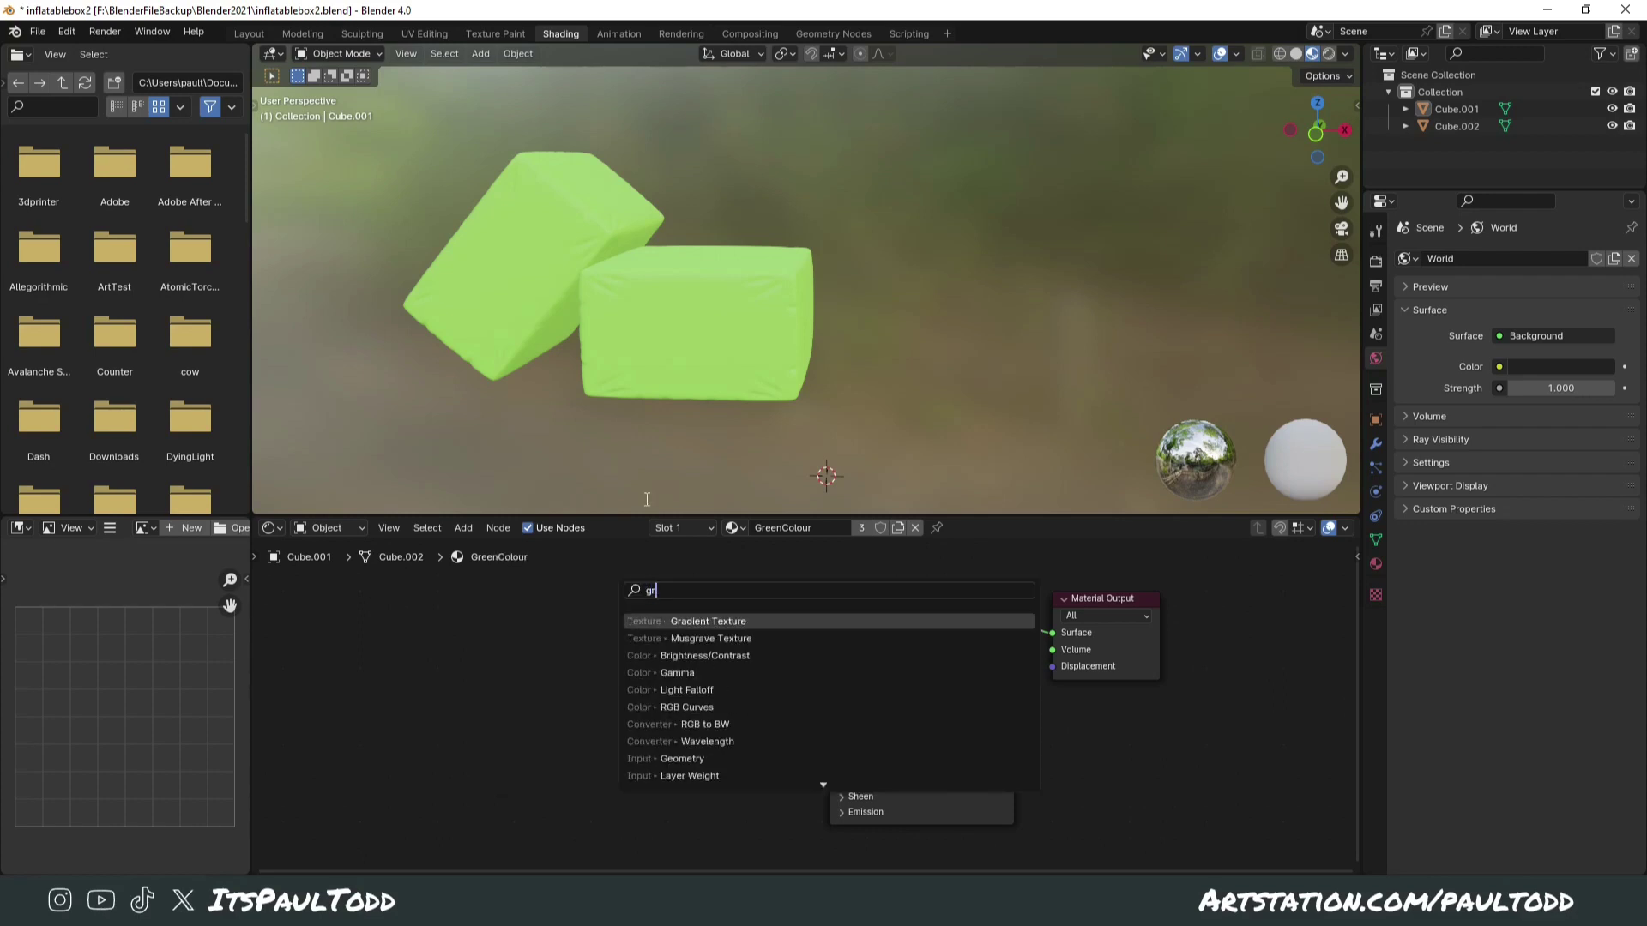
key(Return)
click(620, 640)
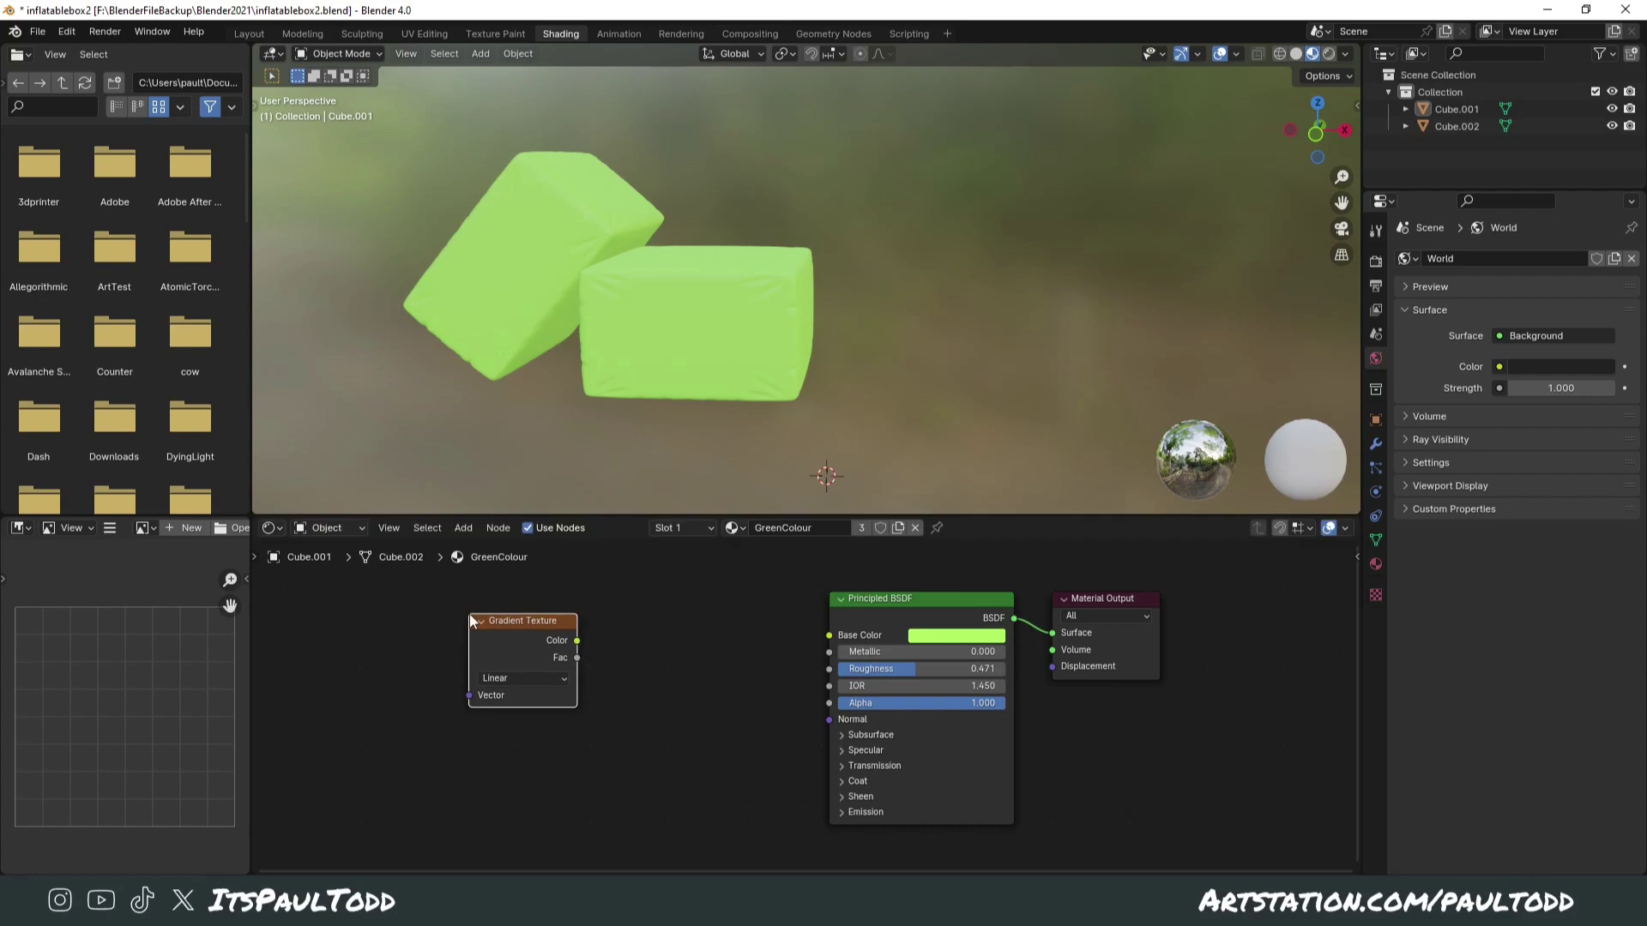
Step: Add a Color Ramp node and link its Color output to Base Color
key(shift+a)
click(621, 633)
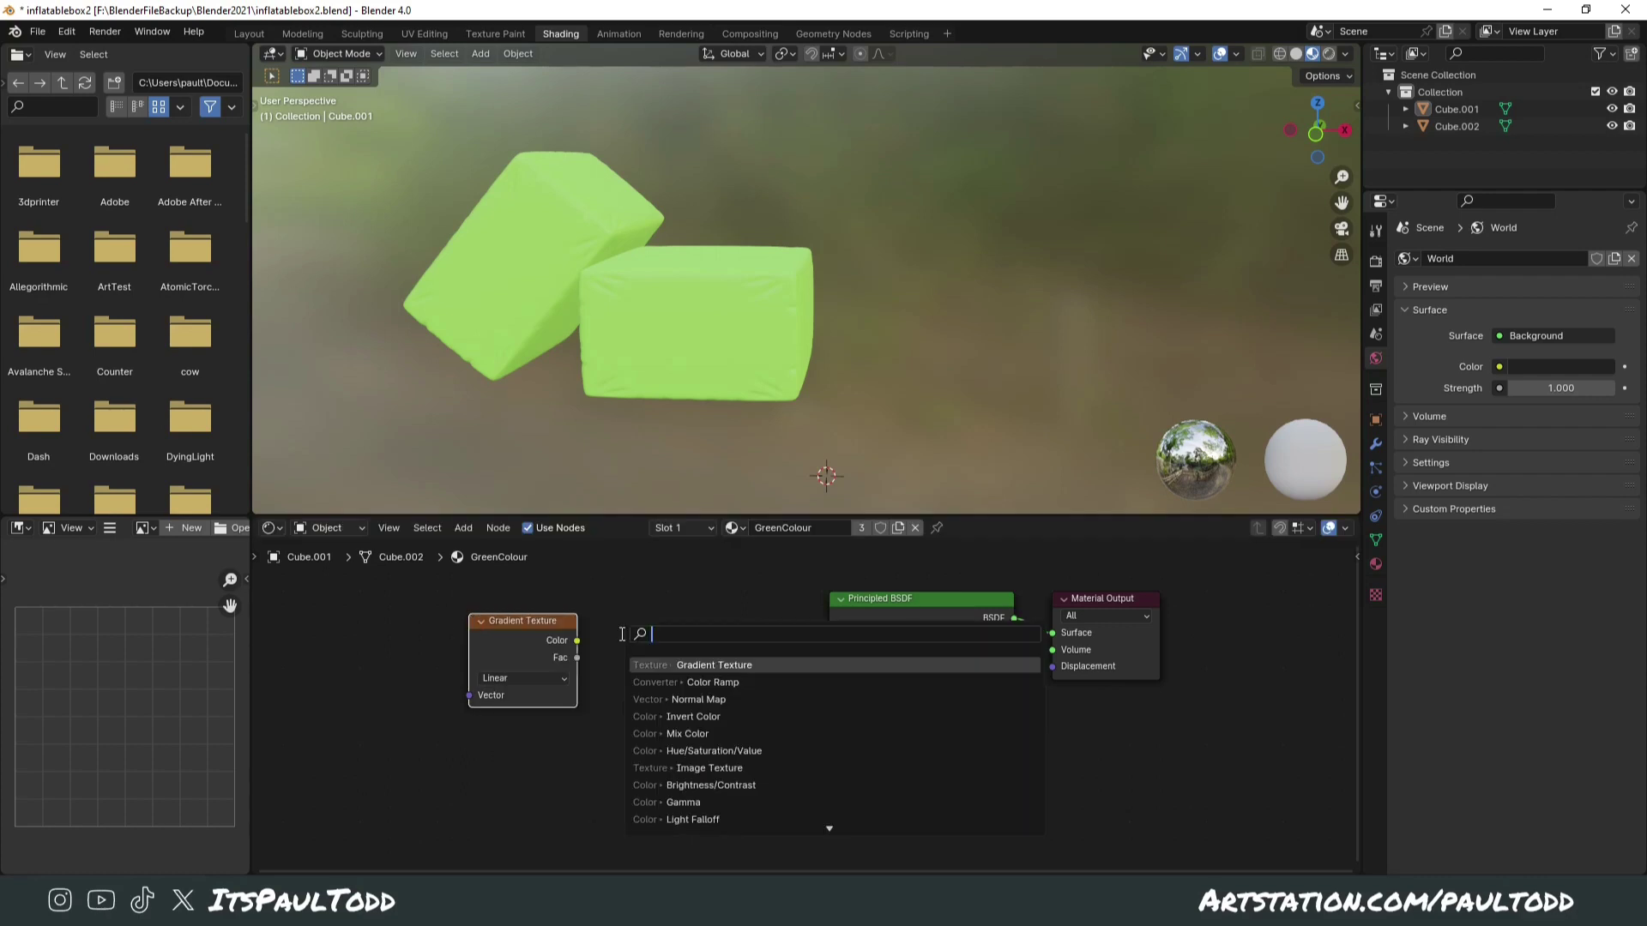
text(co)
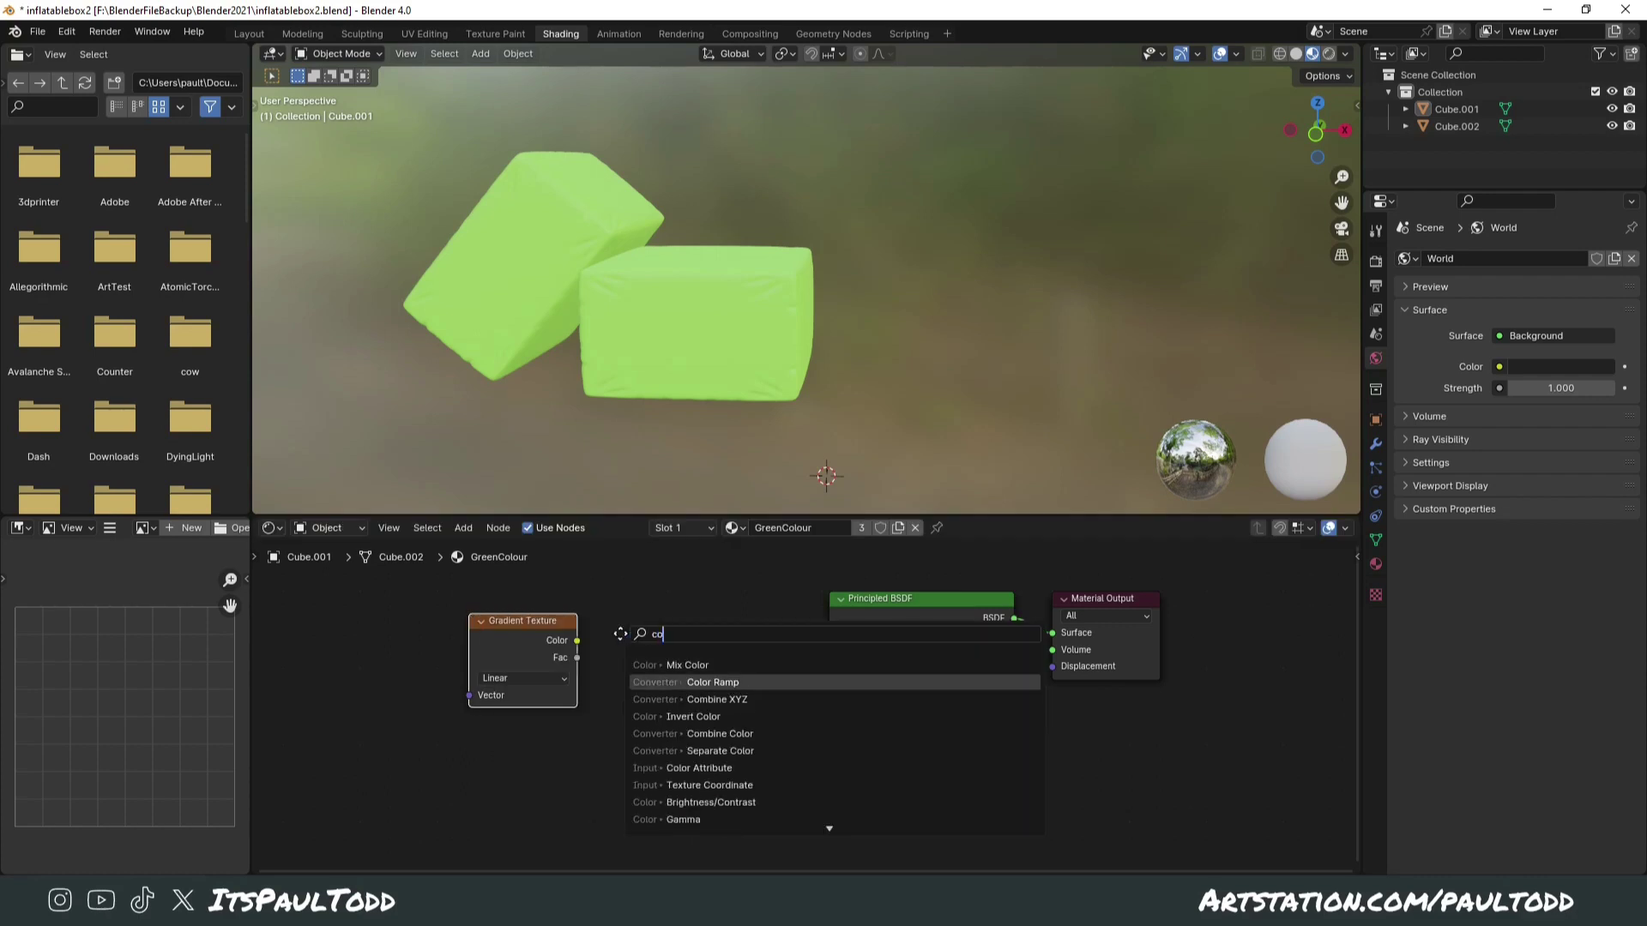
click(713, 682)
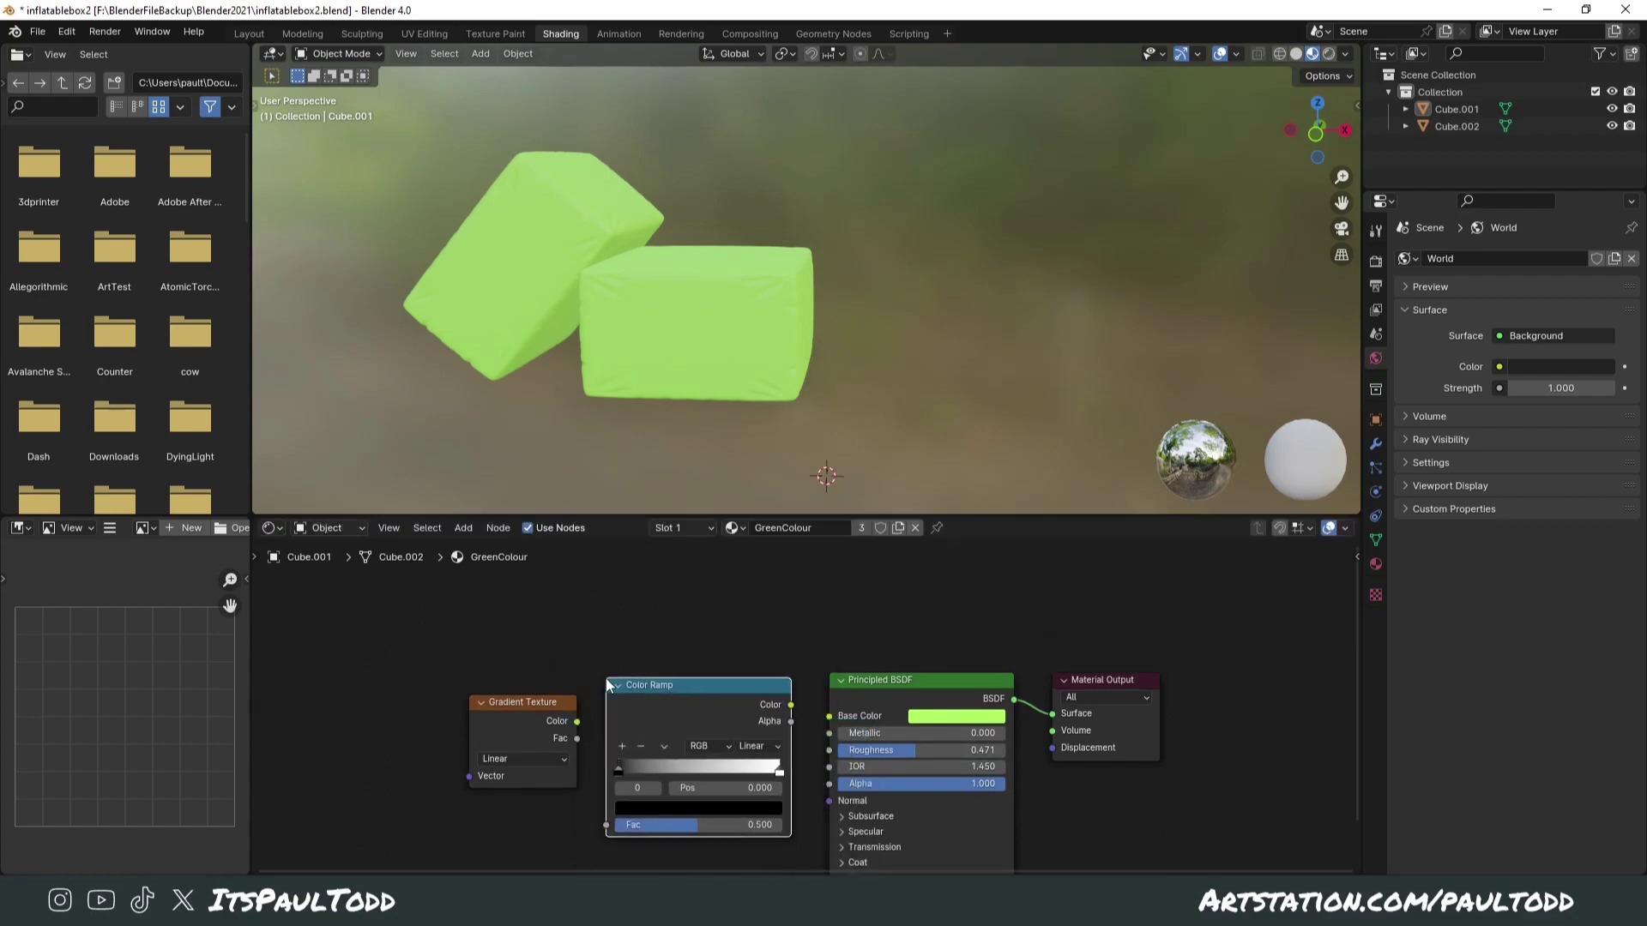
click(639, 686)
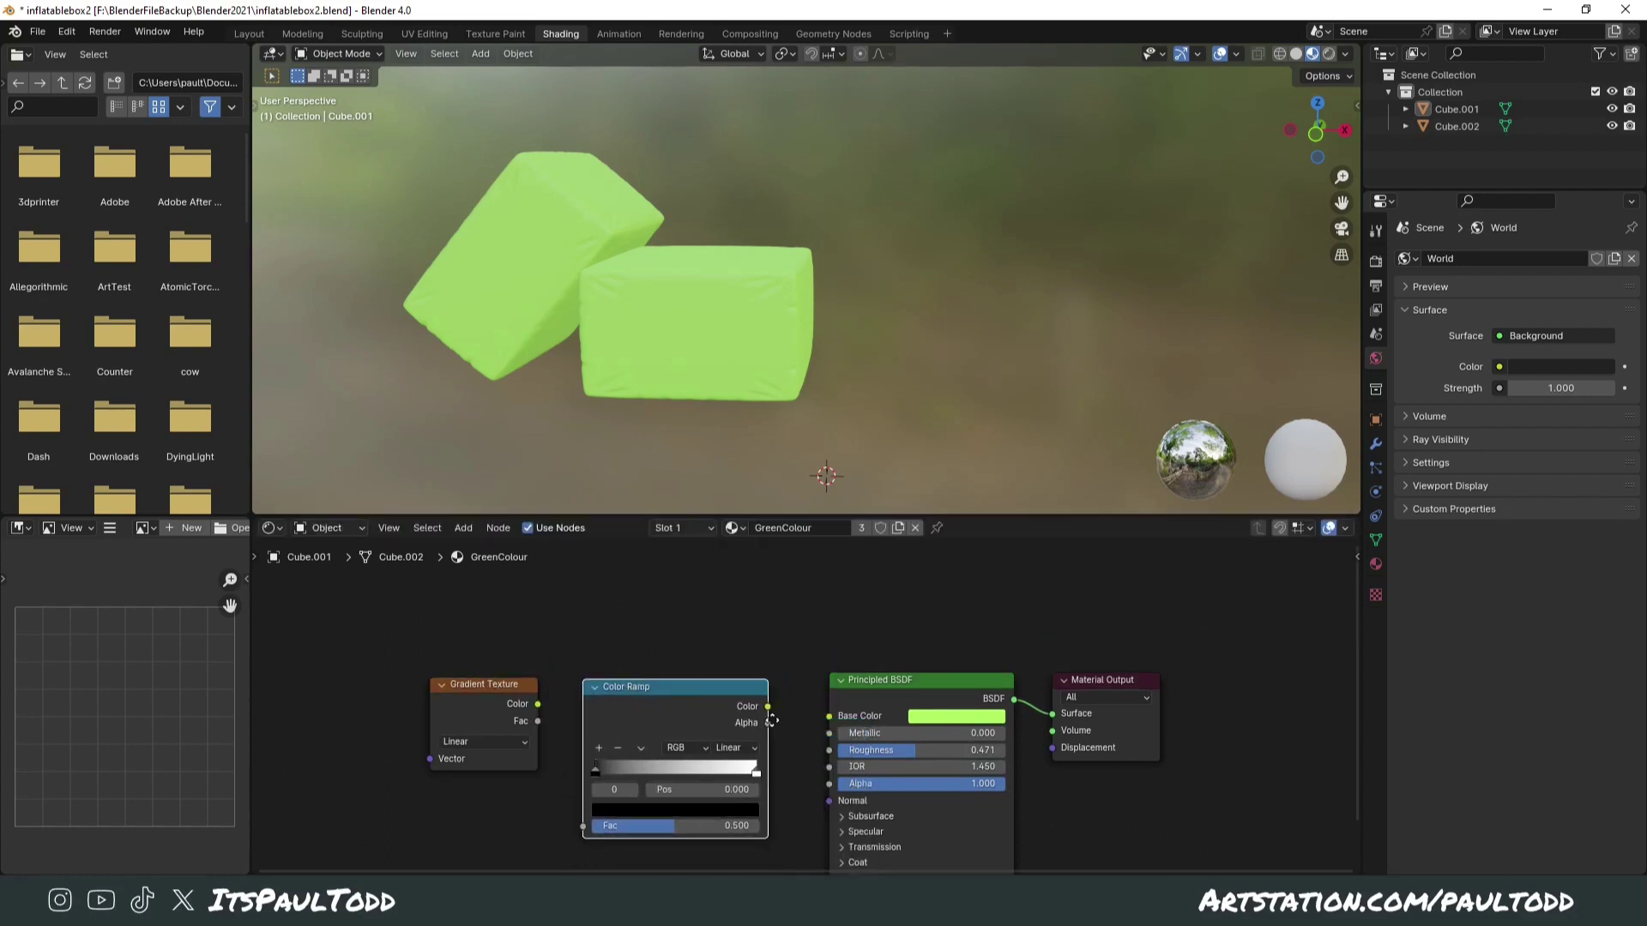
middle_drag(639, 685, 669, 644)
drag(797, 665, 860, 675)
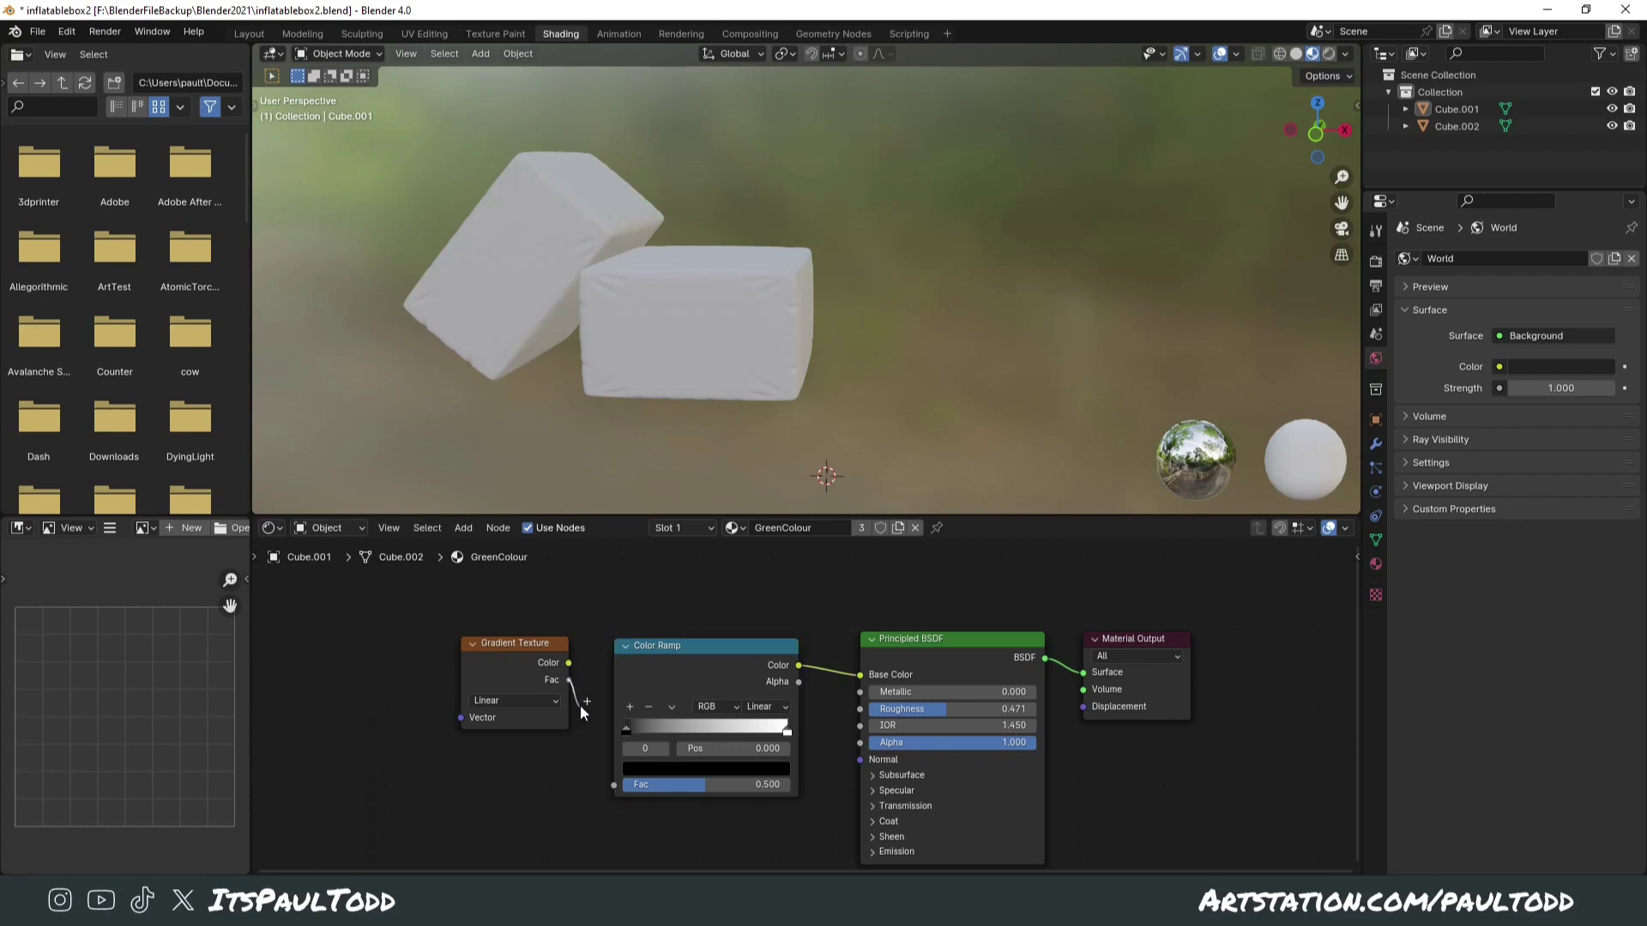
Step: Link the Gradient Texture Fac to the Color Ramp Fac and slide the black stop to 0.341
drag(587, 734, 605, 789)
drag(568, 679, 611, 784)
middle_drag(611, 783, 641, 758)
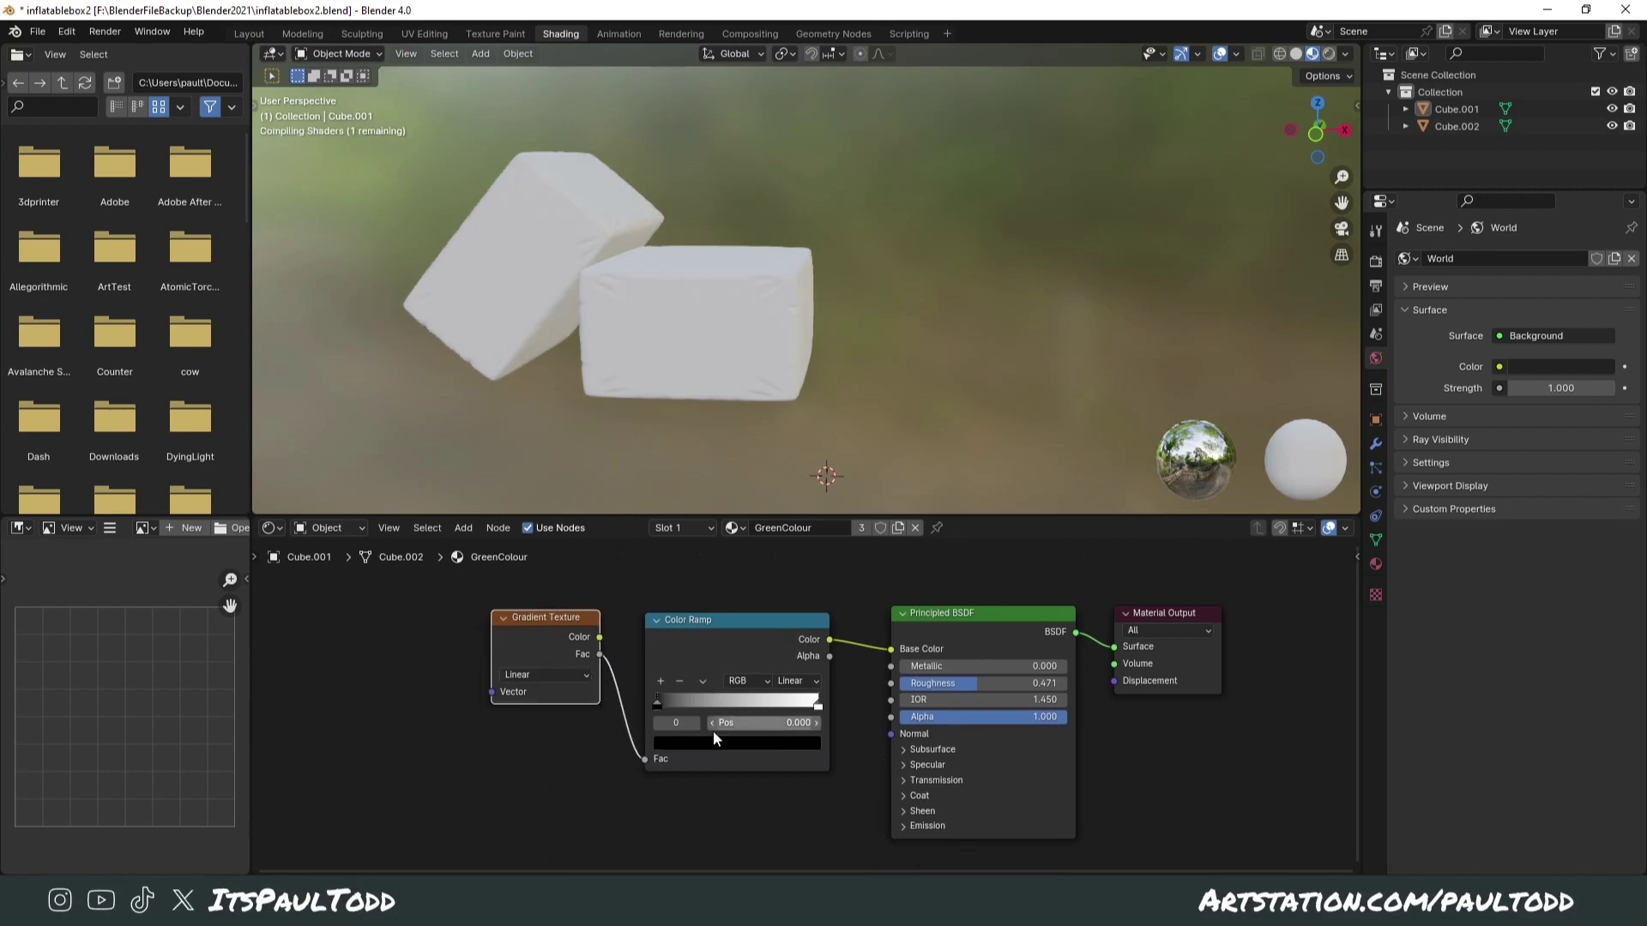
drag(661, 705, 711, 707)
middle_drag(734, 369, 819, 388)
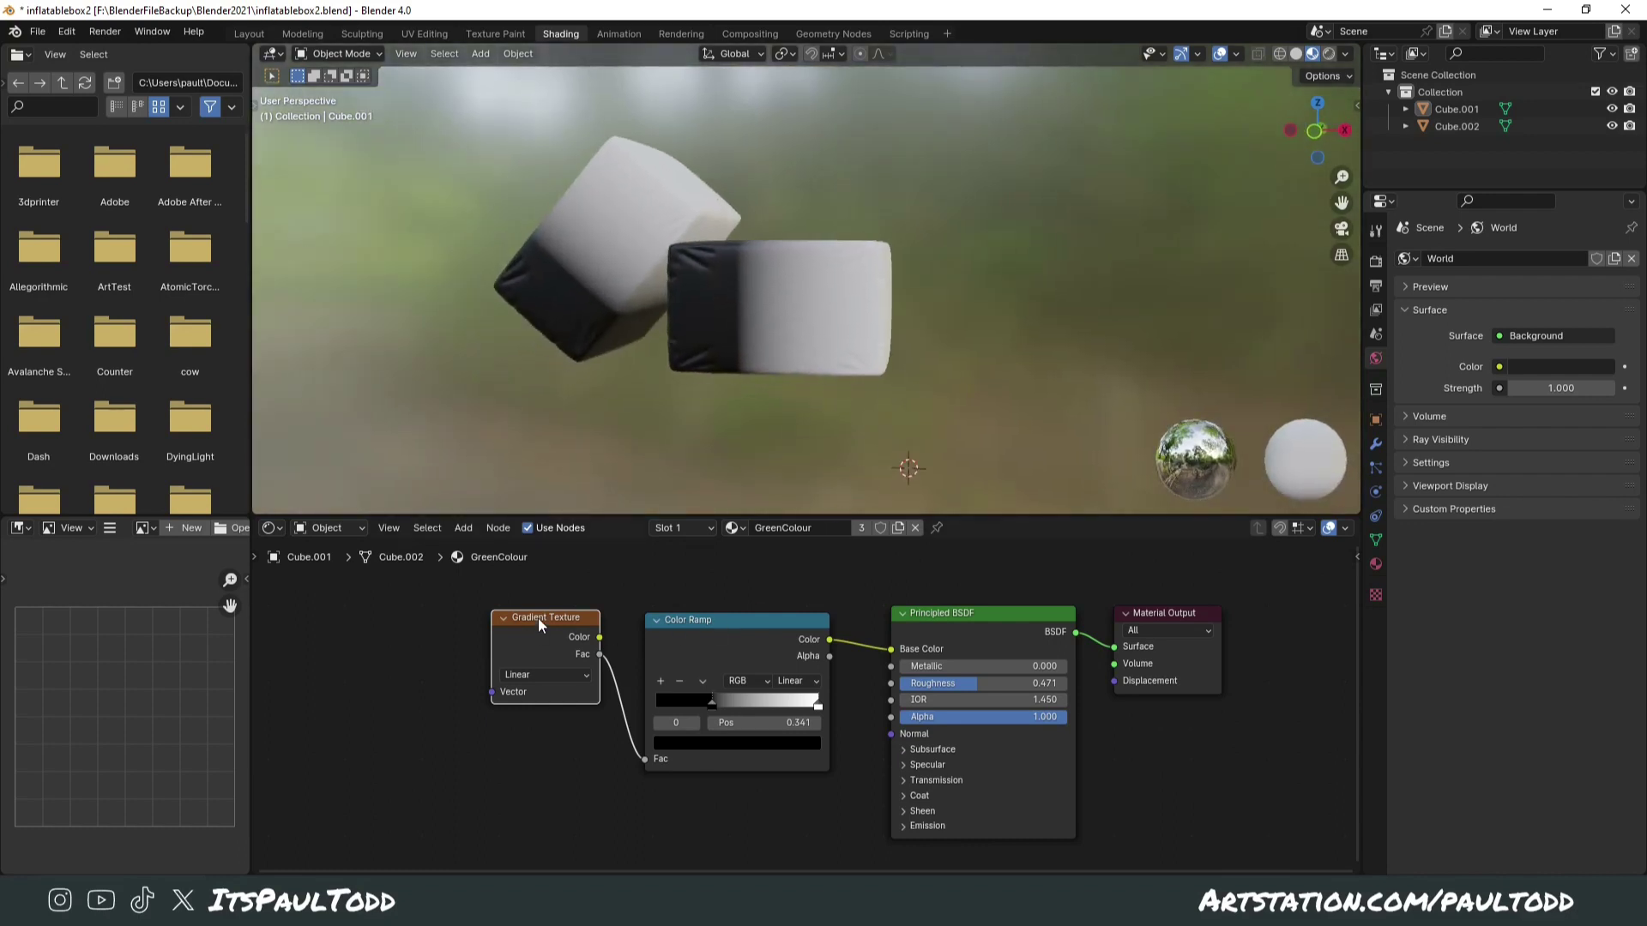
Step: Add Texture Coordinate and Mapping nodes, rotate 90° on Y, and move the black stop to 0.064
key(ctrl+t)
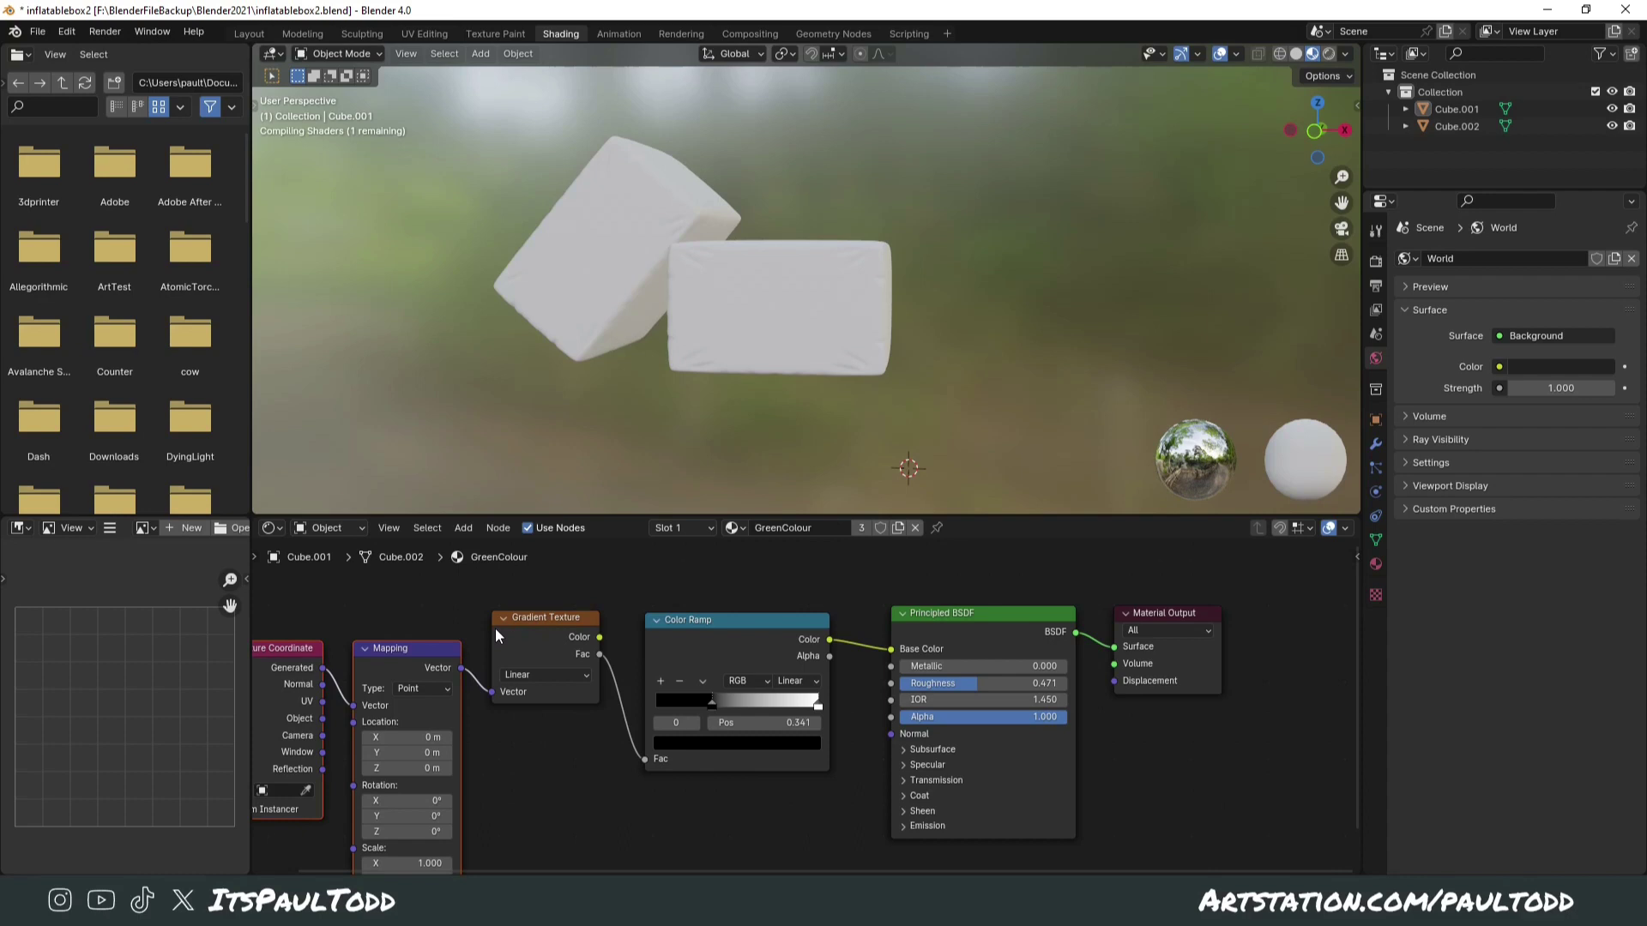
mouse_move(496, 634)
middle_down()
mouse_move(588, 617)
mouse_move(525, 642)
middle_up()
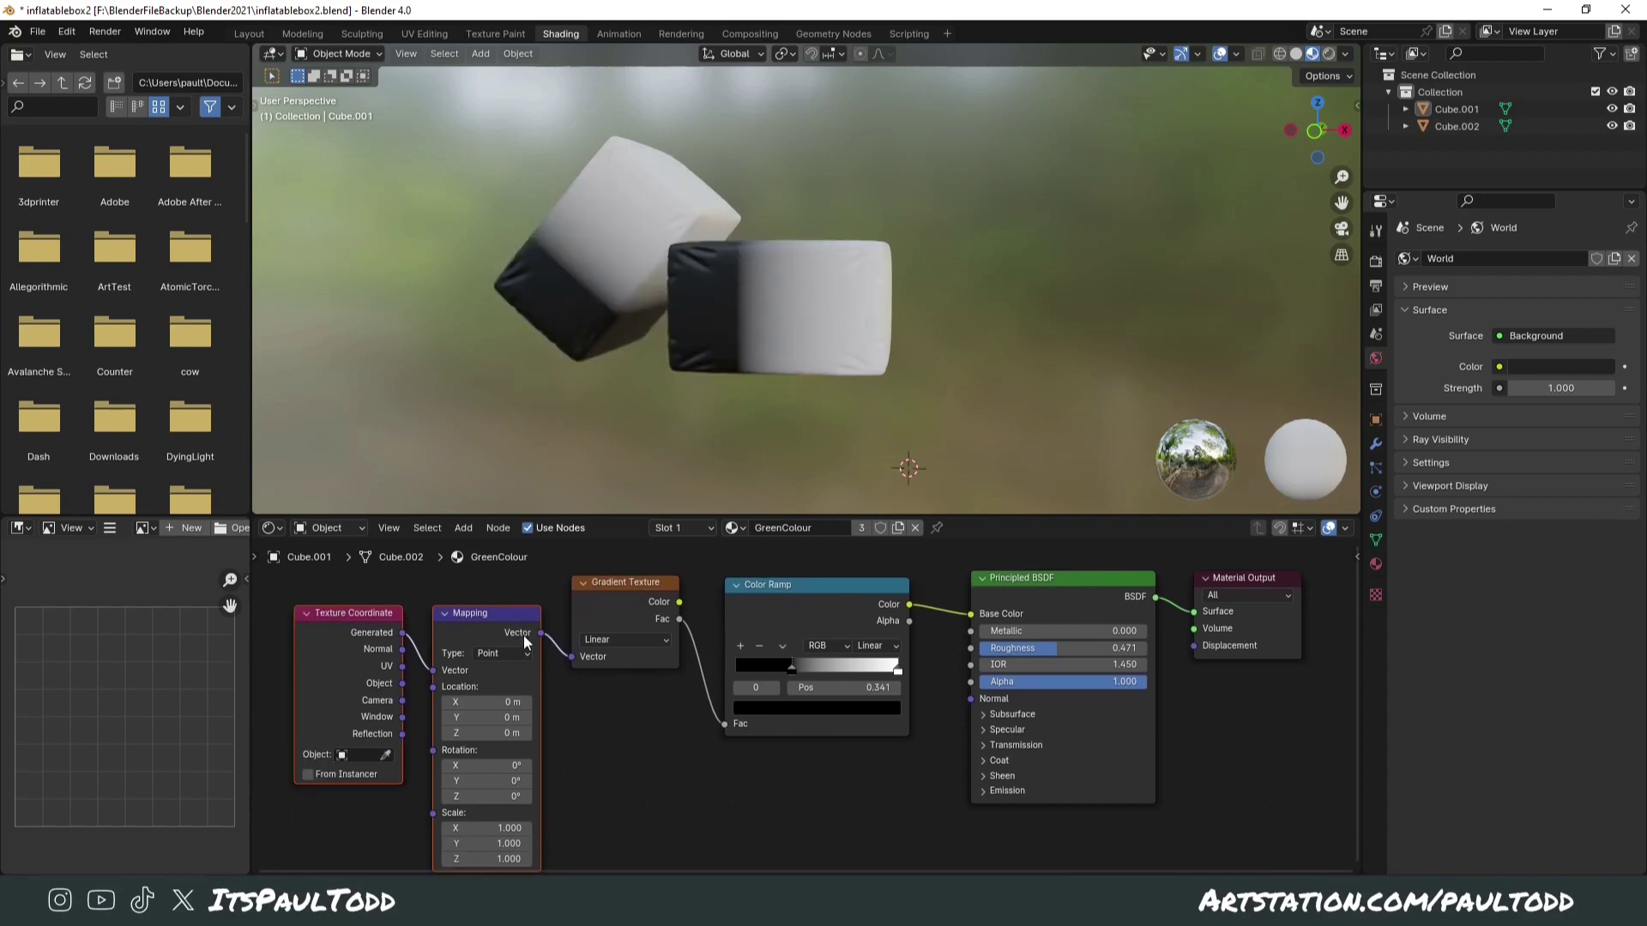
drag(450, 609, 424, 595)
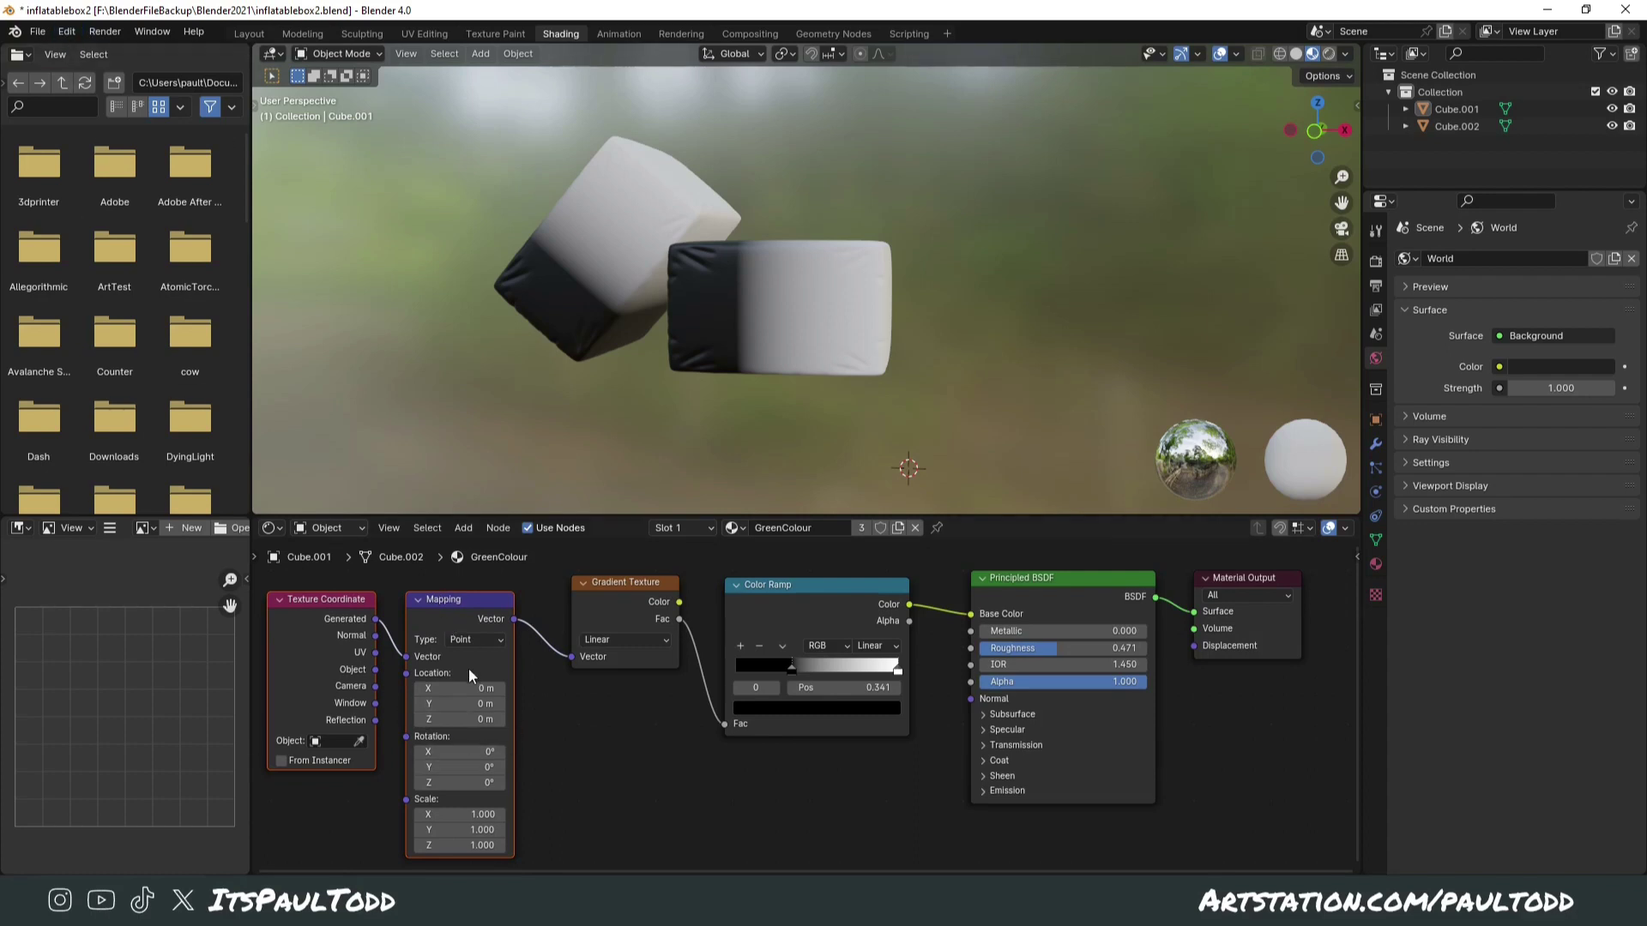
click(461, 767)
text(90)
key(Return)
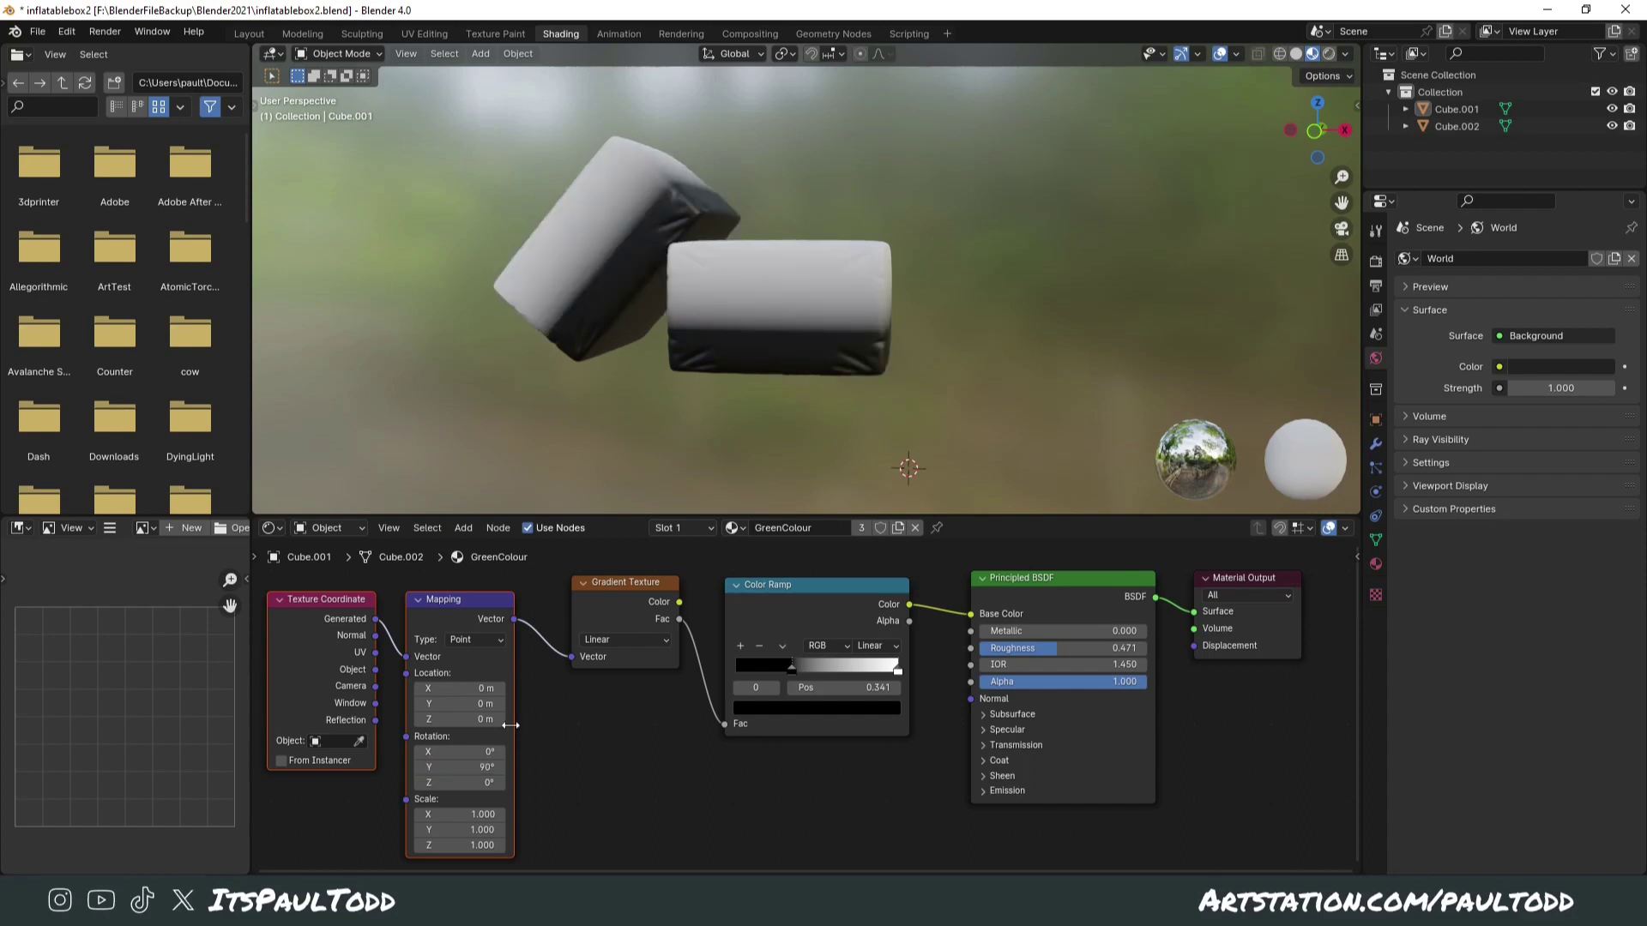
drag(794, 667, 745, 674)
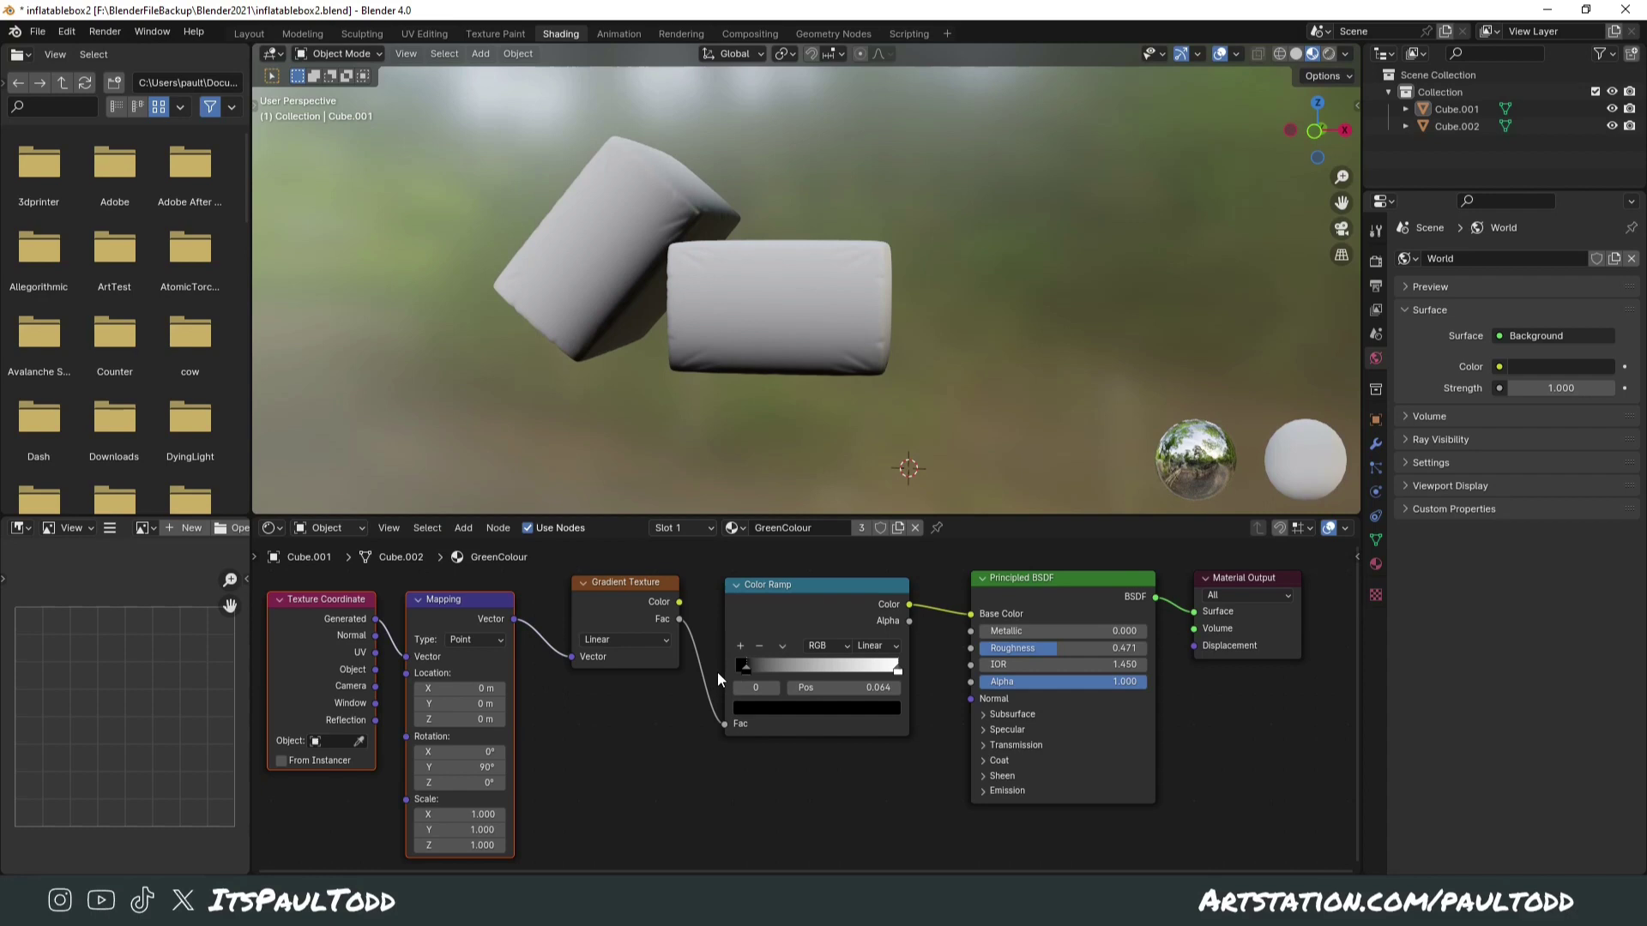
Step: Change the Color Ramp's dark left stop to a green
click(769, 708)
drag(889, 508, 888, 479)
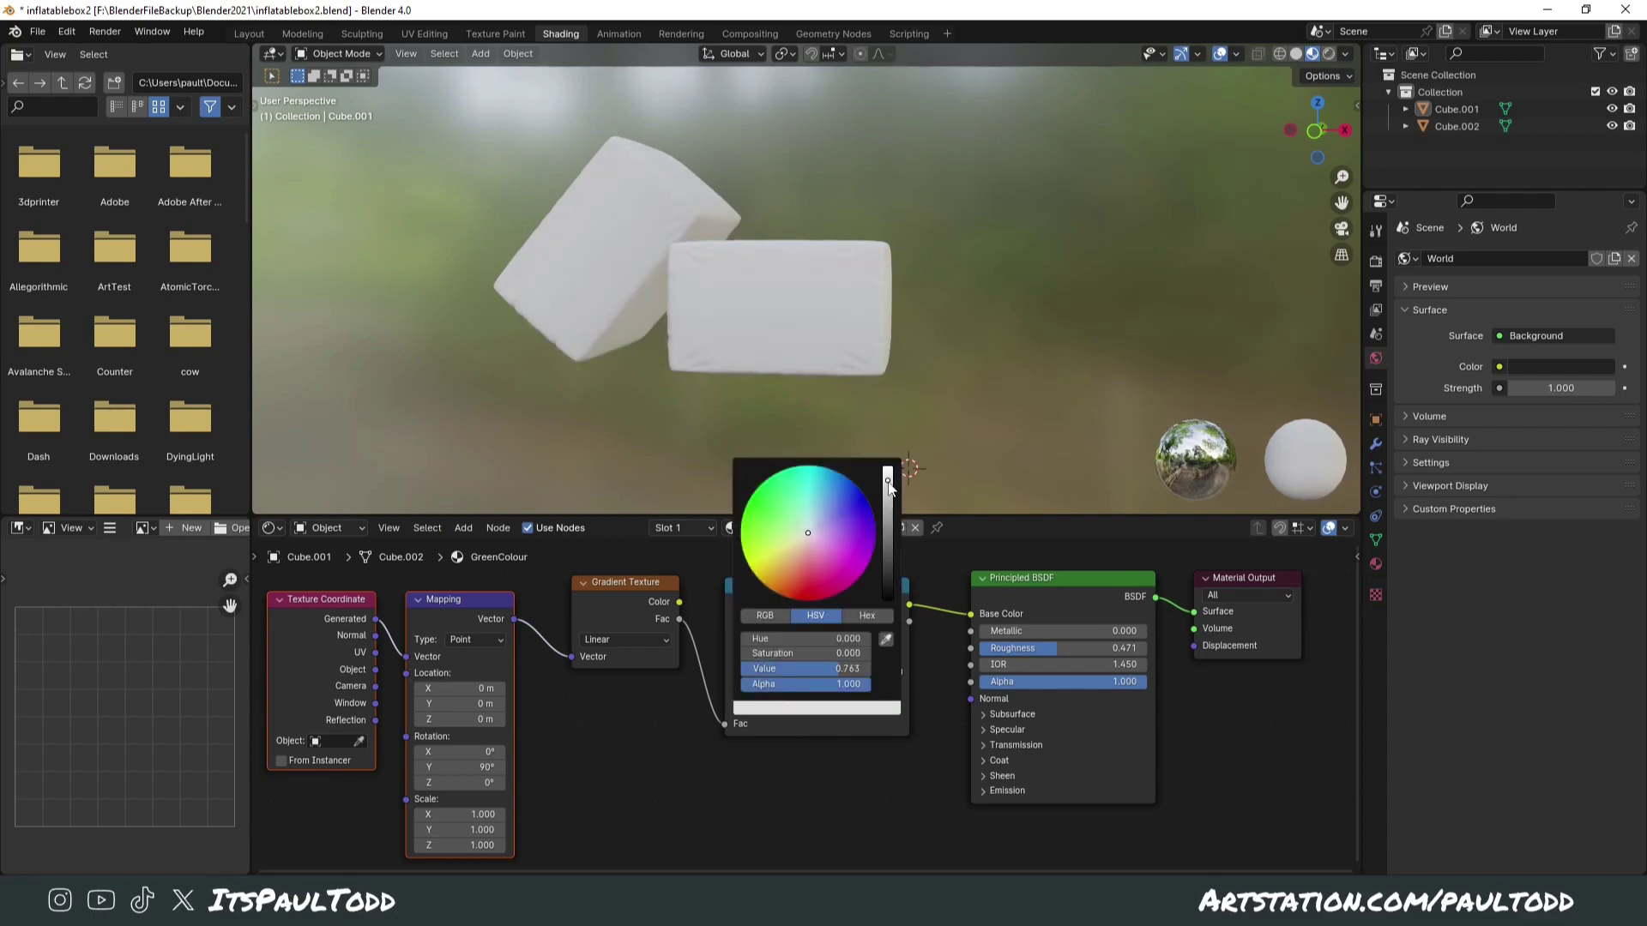
click(766, 507)
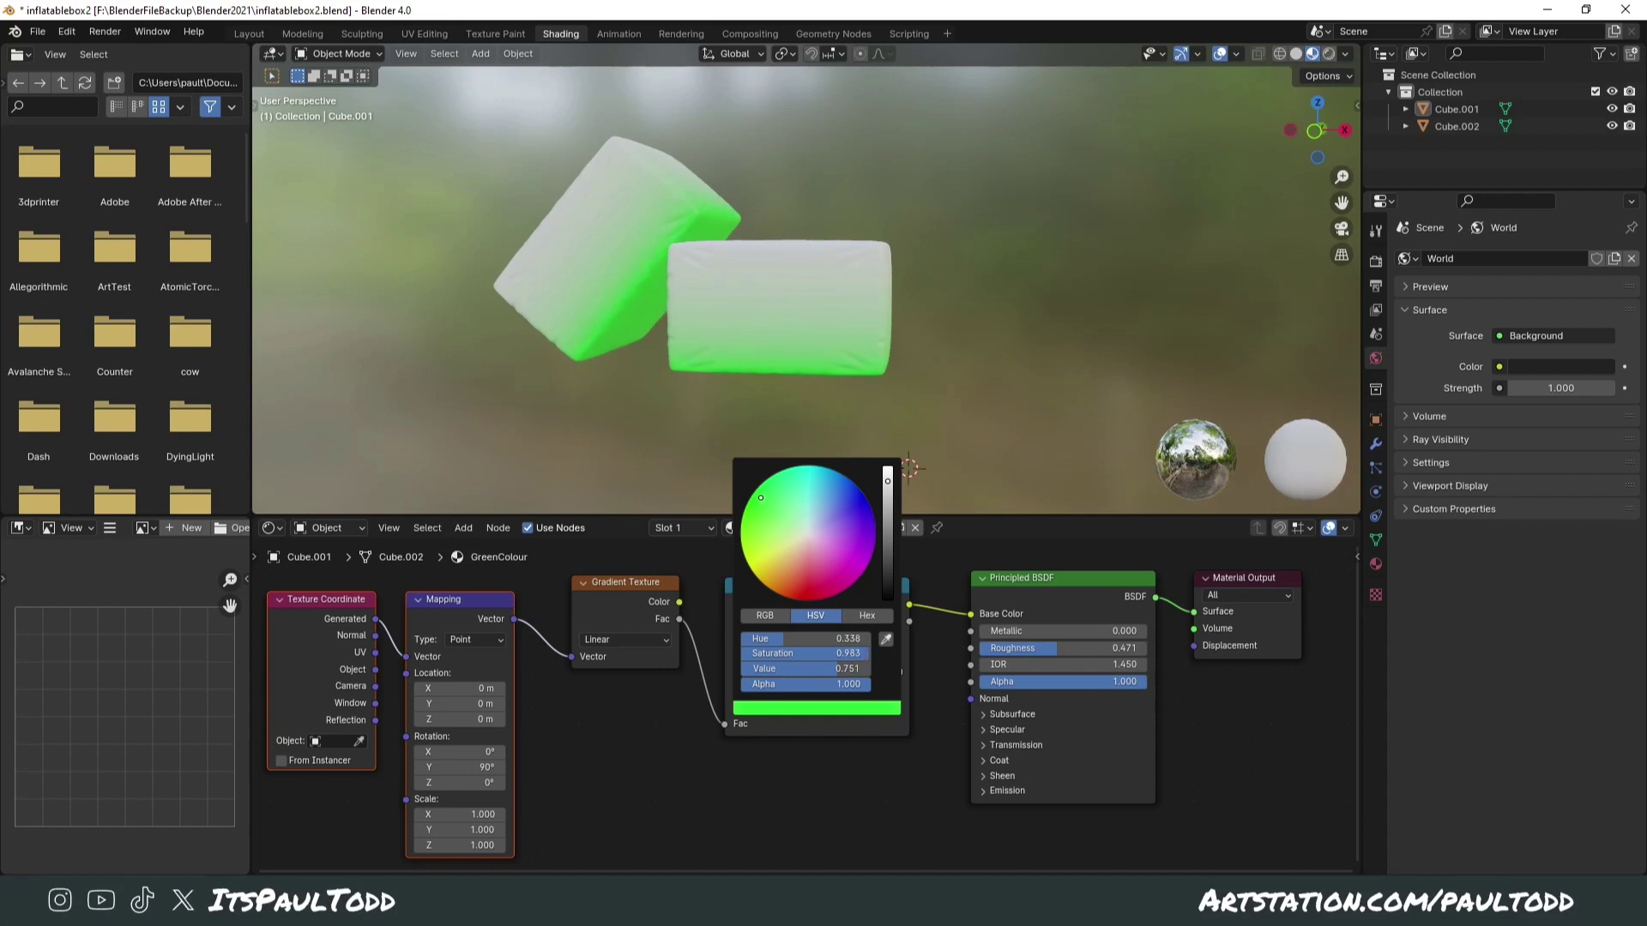
drag(887, 502, 887, 524)
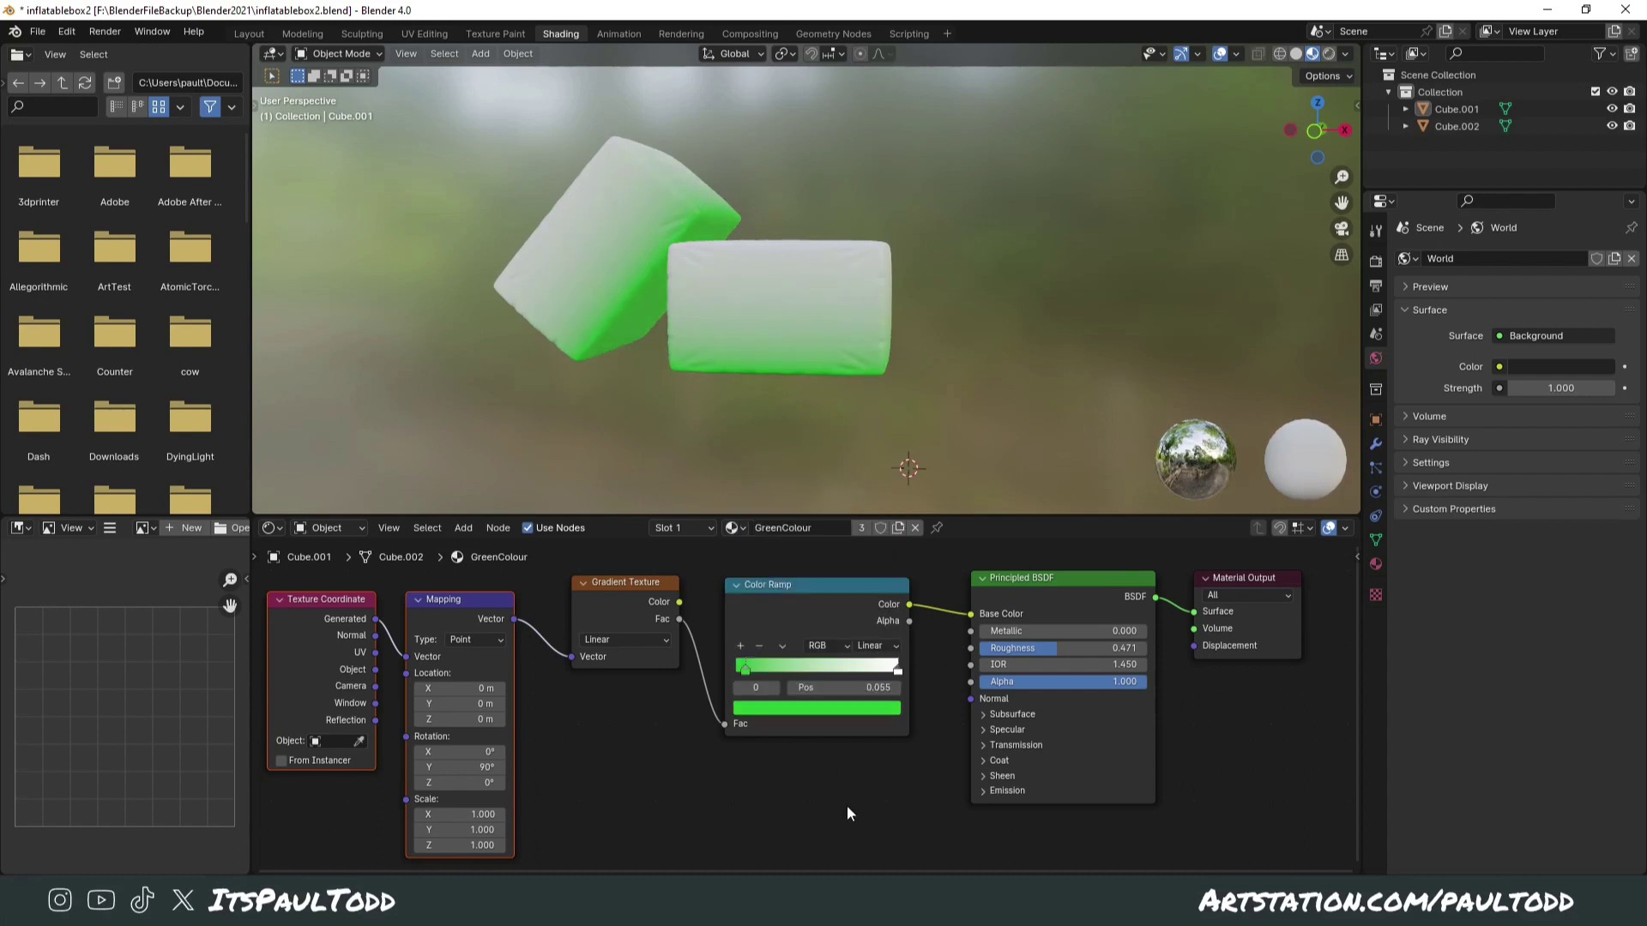
Step: Make the right-hand stop green and move it to position 0.777
click(897, 670)
click(878, 717)
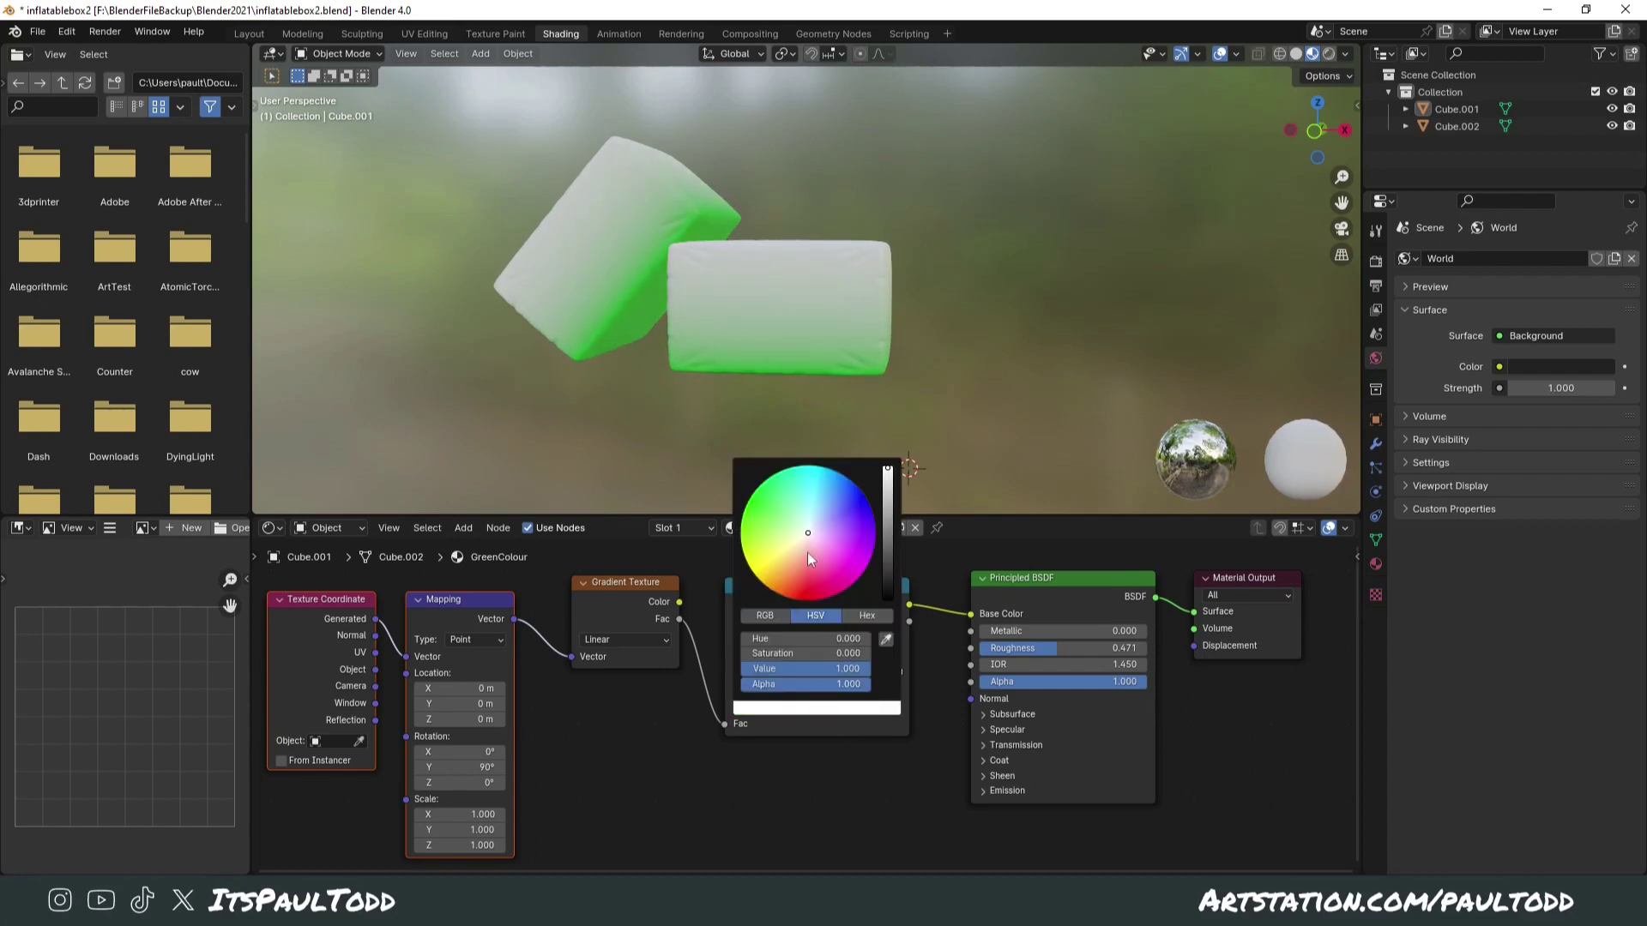
drag(809, 559, 781, 516)
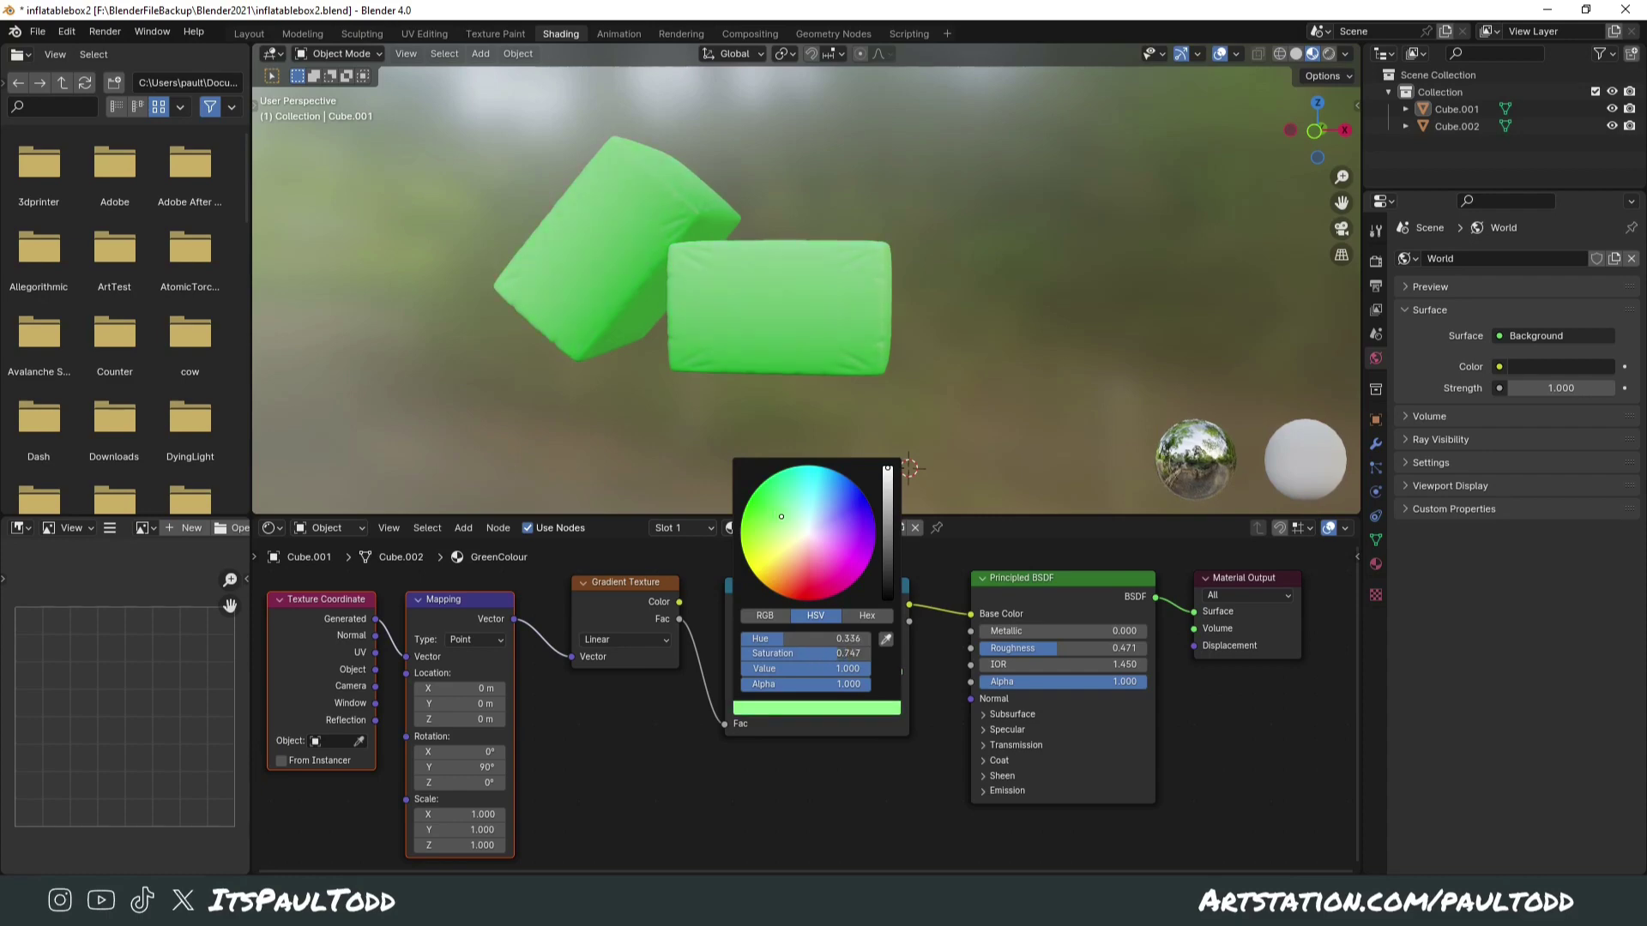
click(745, 667)
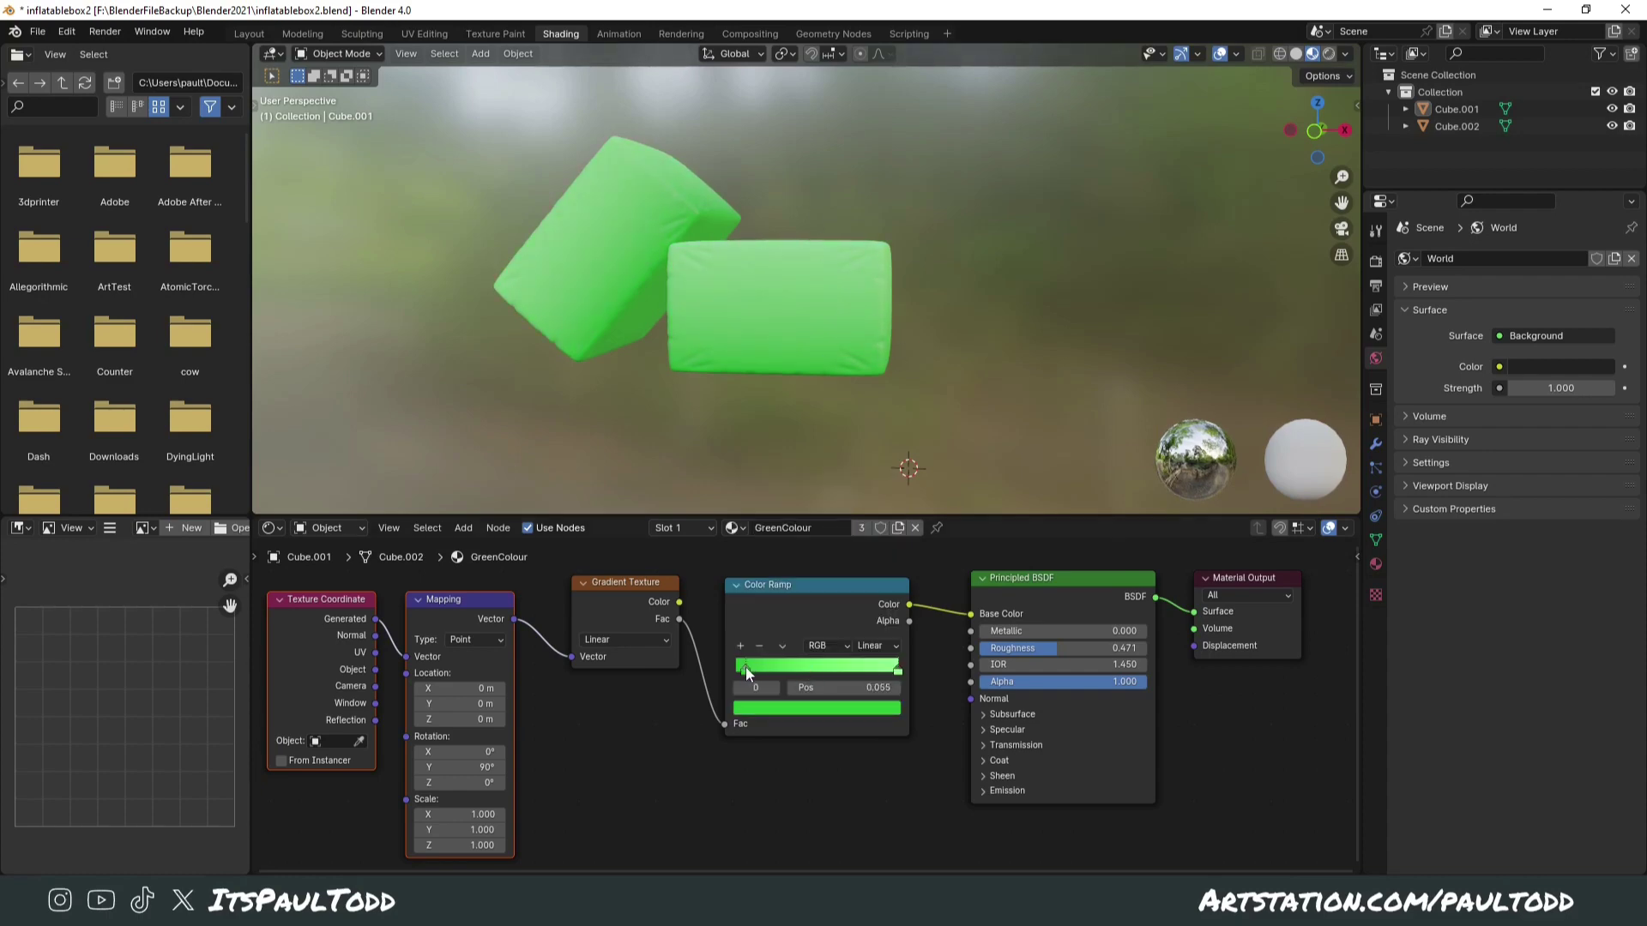
mouse_move(901, 680)
mouse_down()
mouse_move(846, 671)
mouse_move(890, 686)
mouse_up()
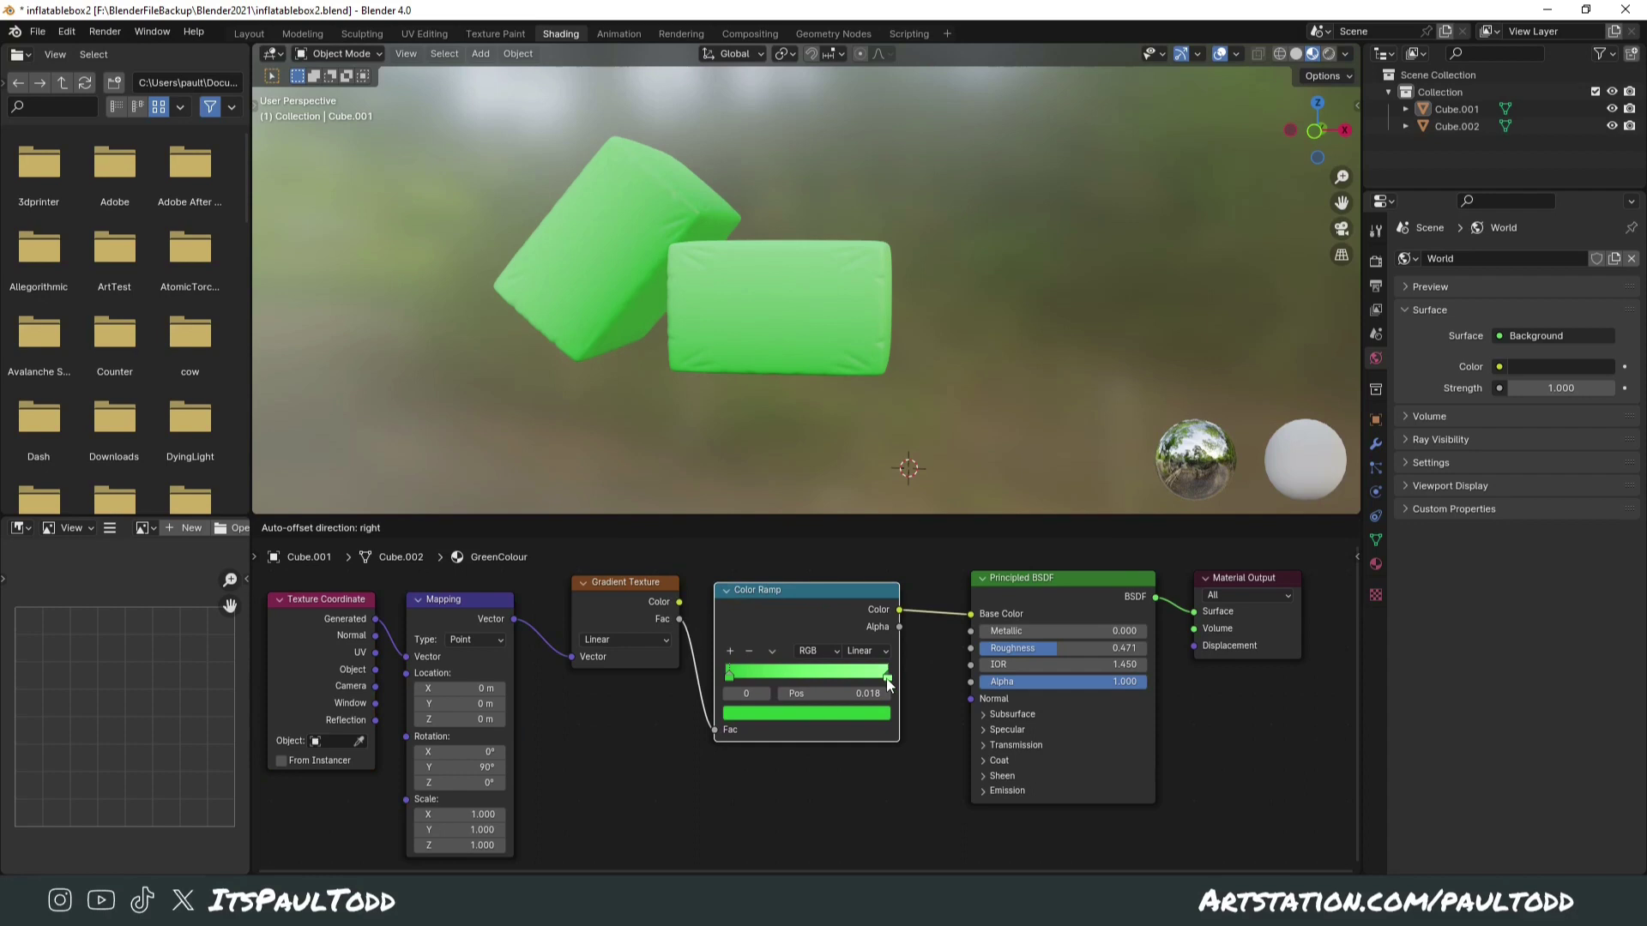
click(848, 675)
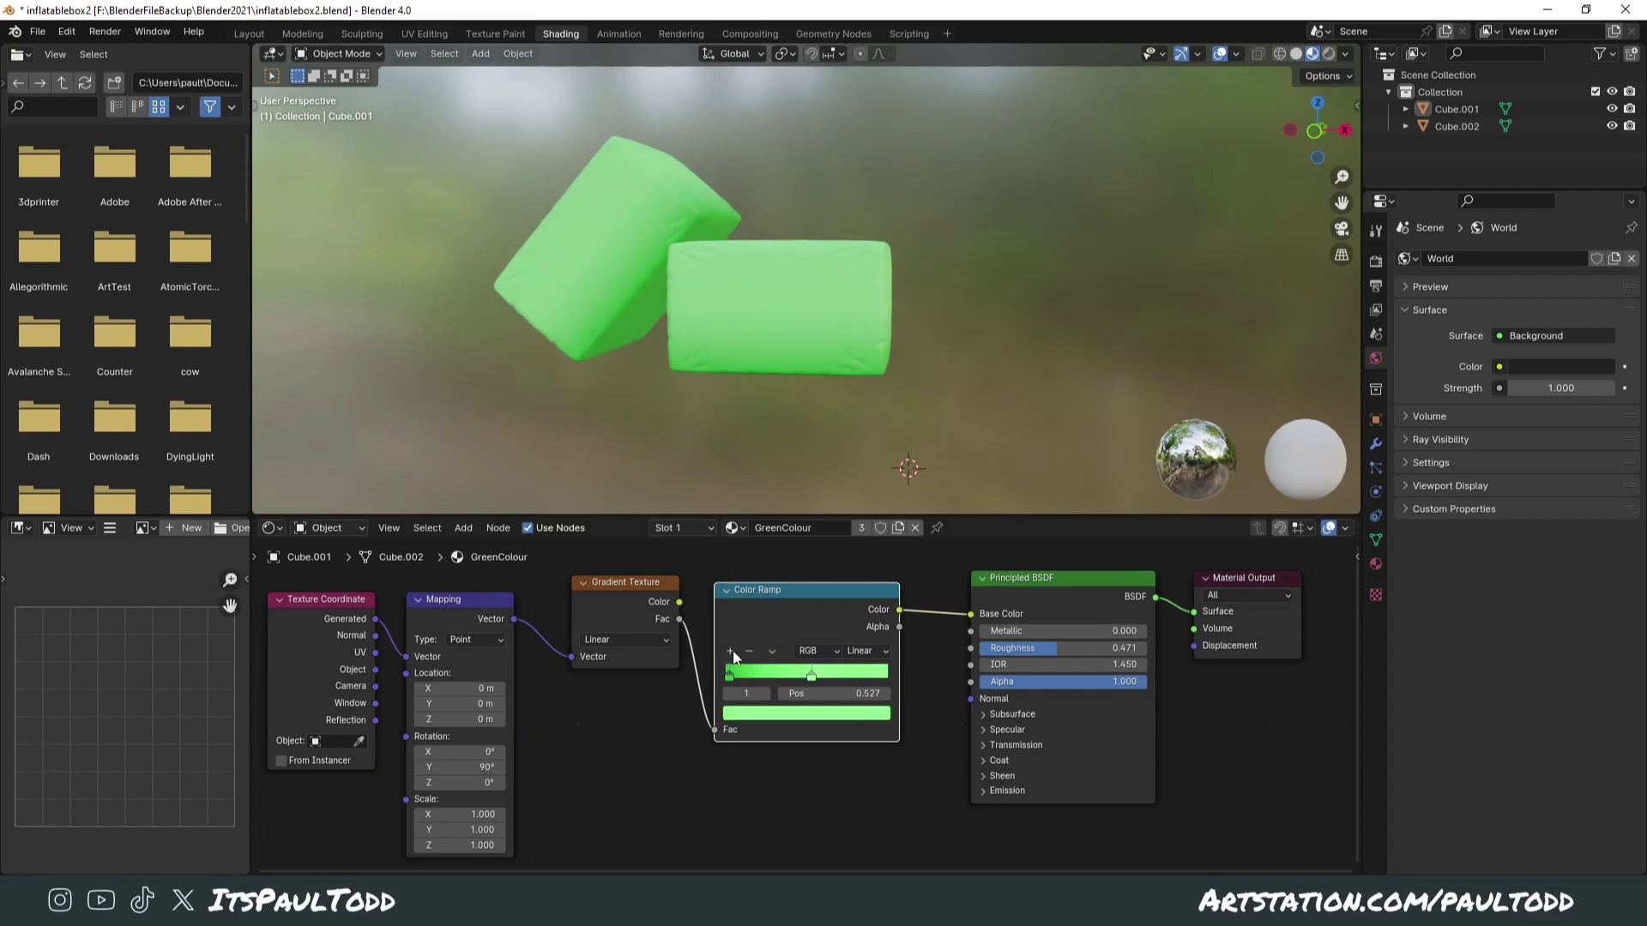
Step: Add a third stop at the far right end with a lighter green
click(730, 650)
drag(795, 677, 903, 676)
click(850, 717)
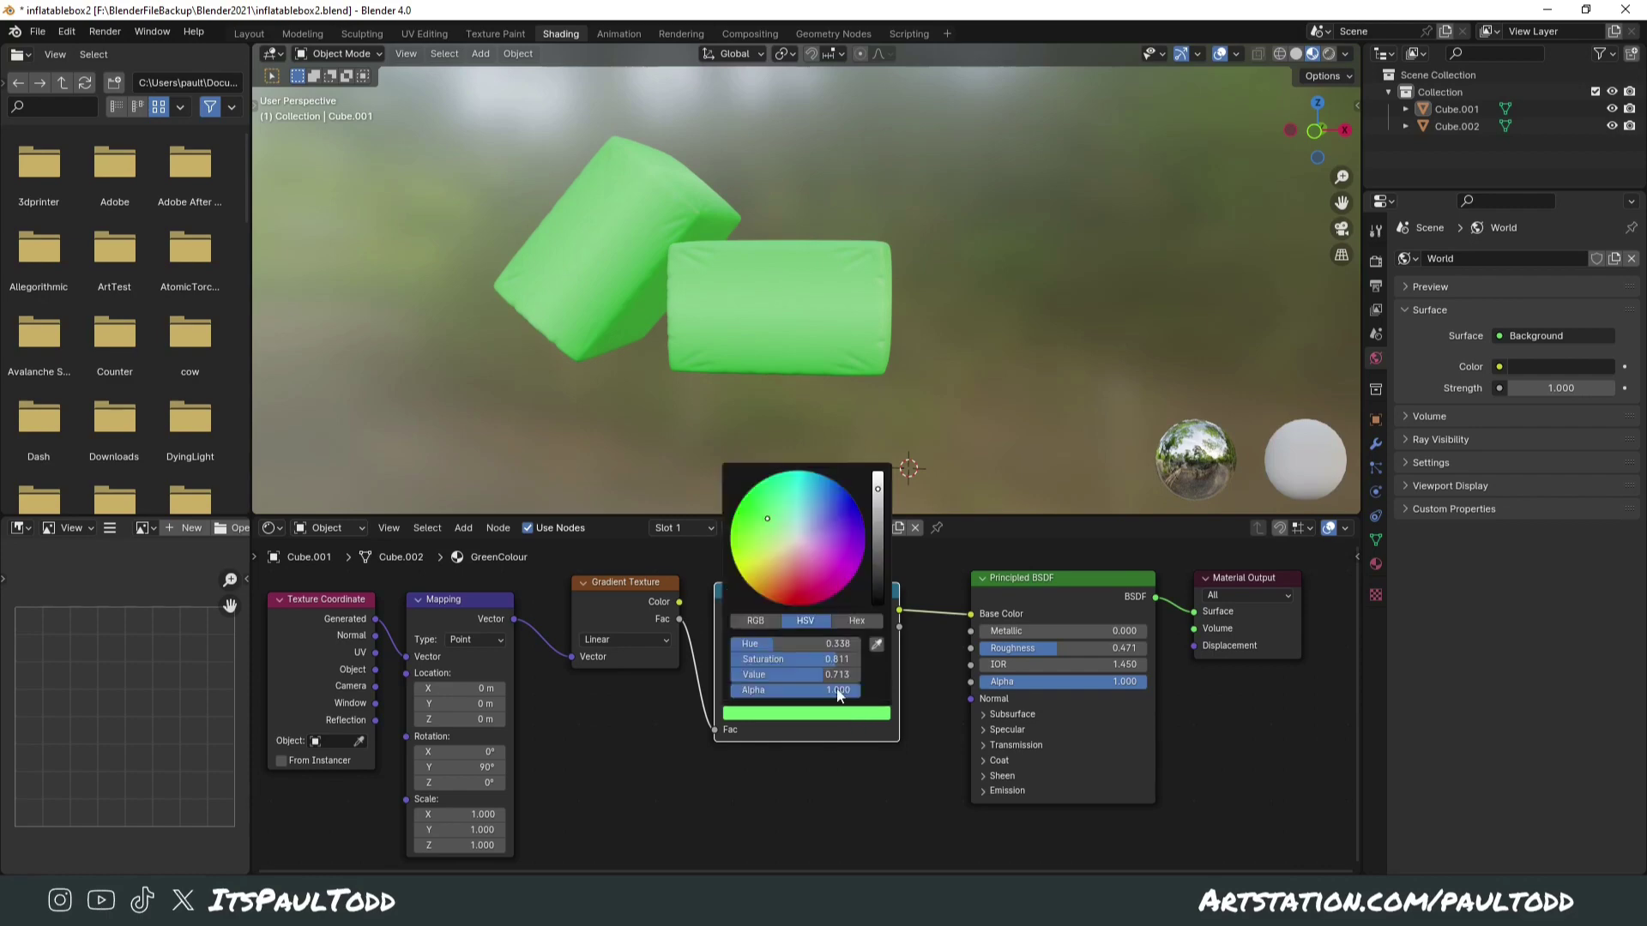
click(779, 528)
Step: Check the lighter gradient on the cubes, then return to the Layout workspace
middle_drag(858, 369, 898, 354)
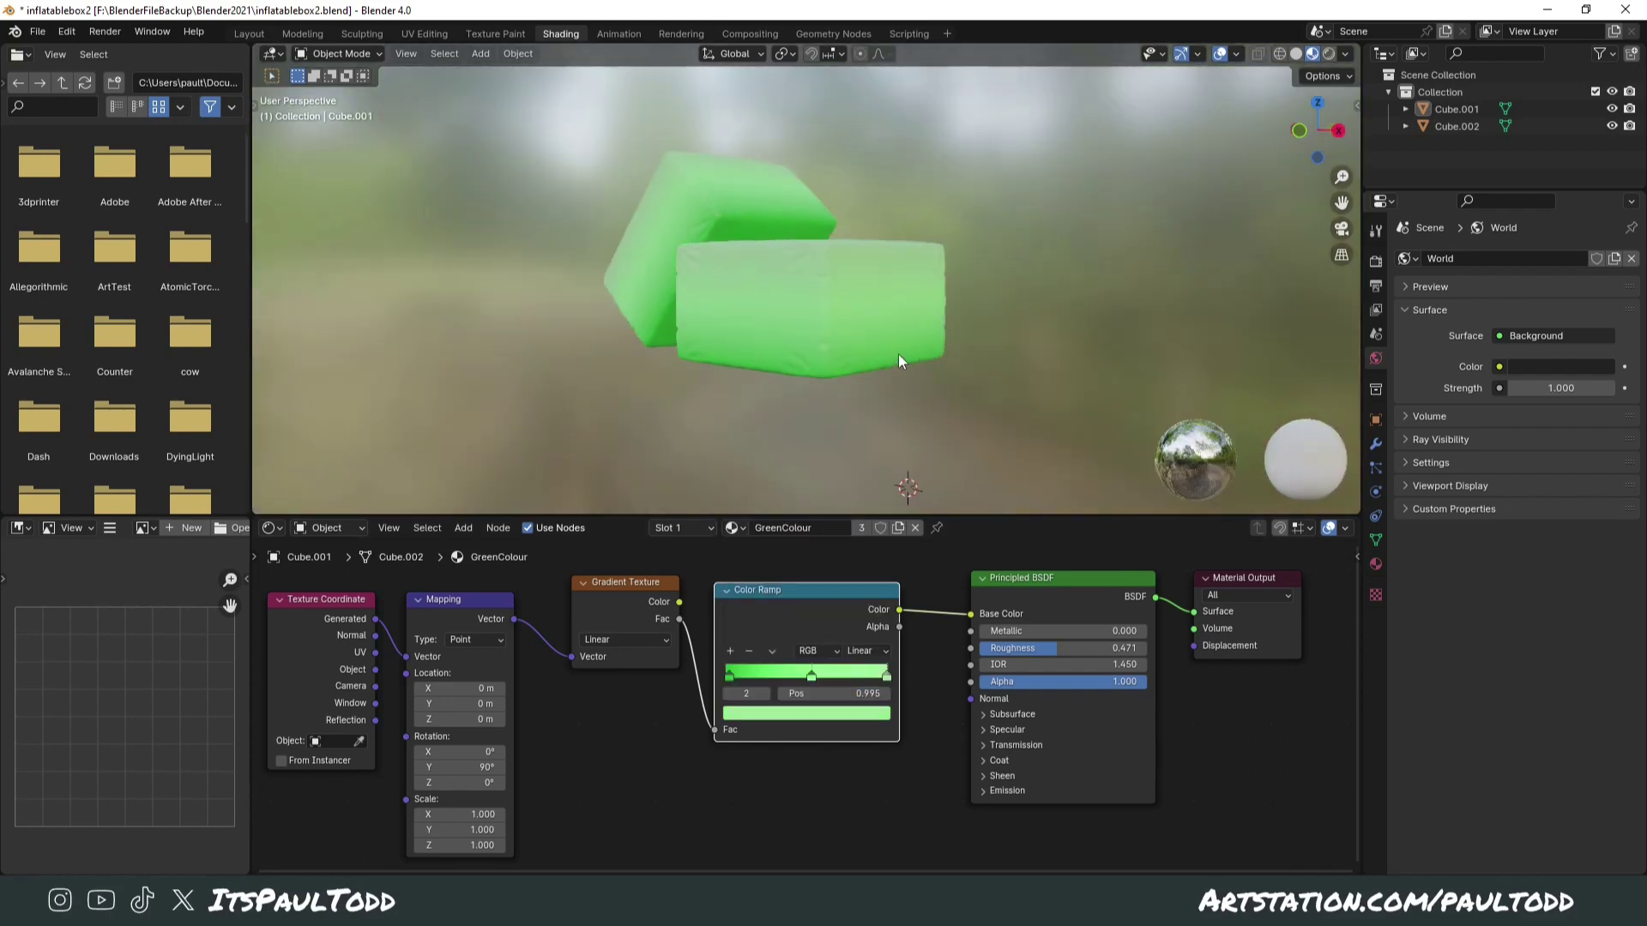
click(811, 676)
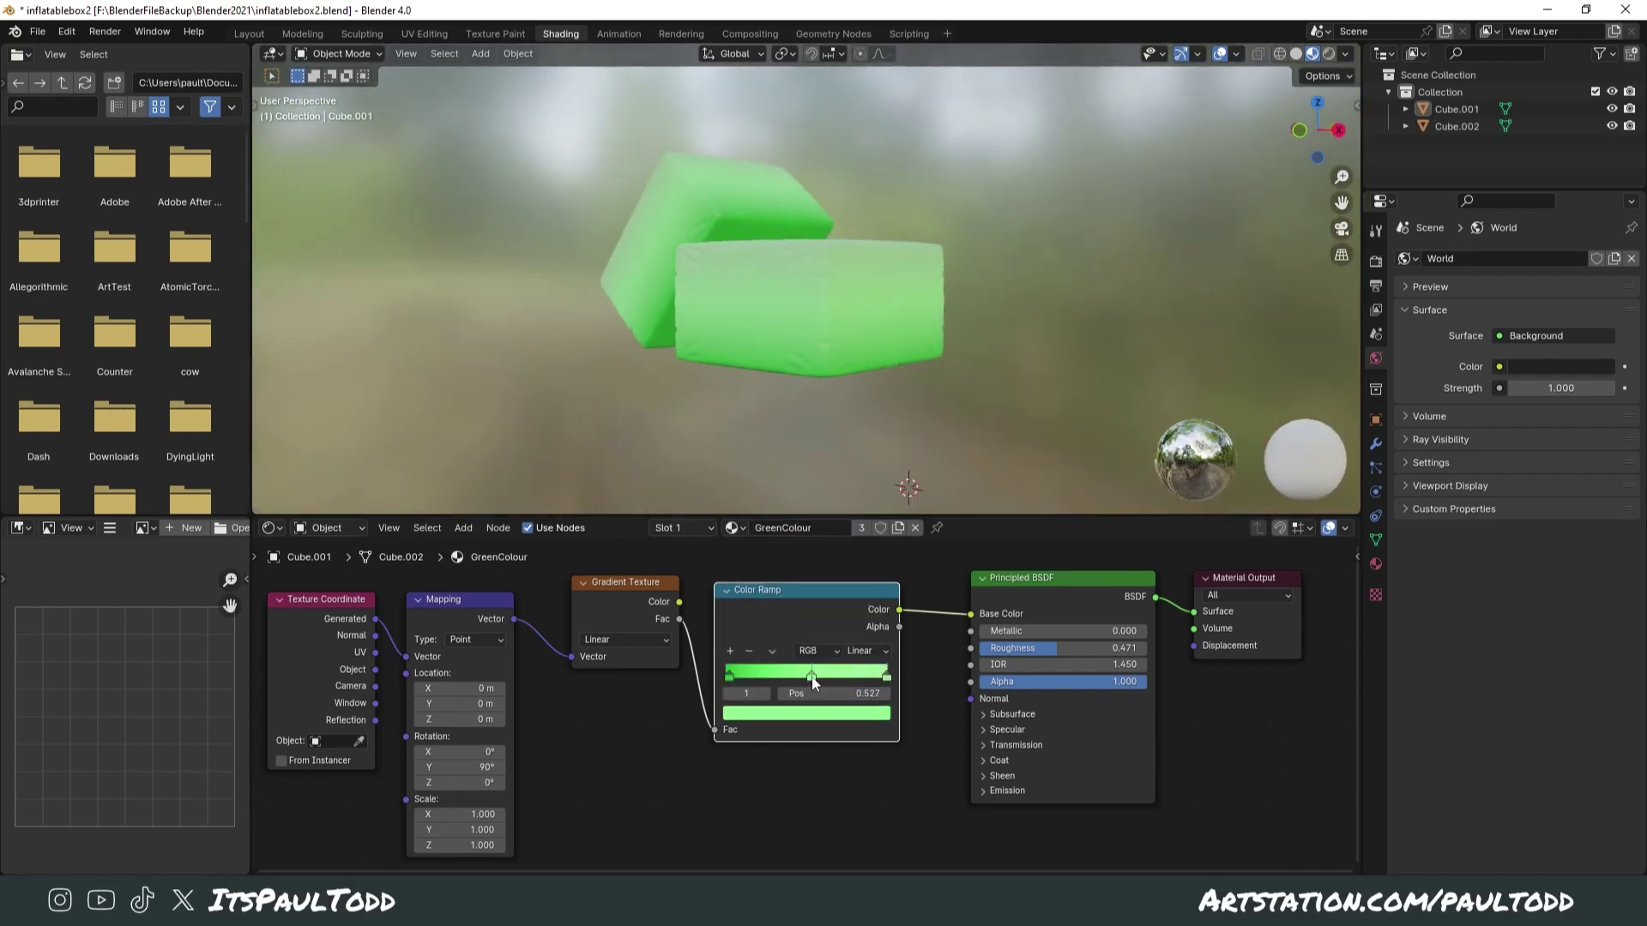
scroll(954, 348, up, 3)
mouse_move(890, 343)
middle_down()
mouse_move(836, 378)
mouse_move(1055, 335)
mouse_move(887, 327)
mouse_move(746, 283)
mouse_move(774, 313)
mouse_move(737, 300)
middle_up()
scroll(976, 358, down, 3)
click(249, 33)
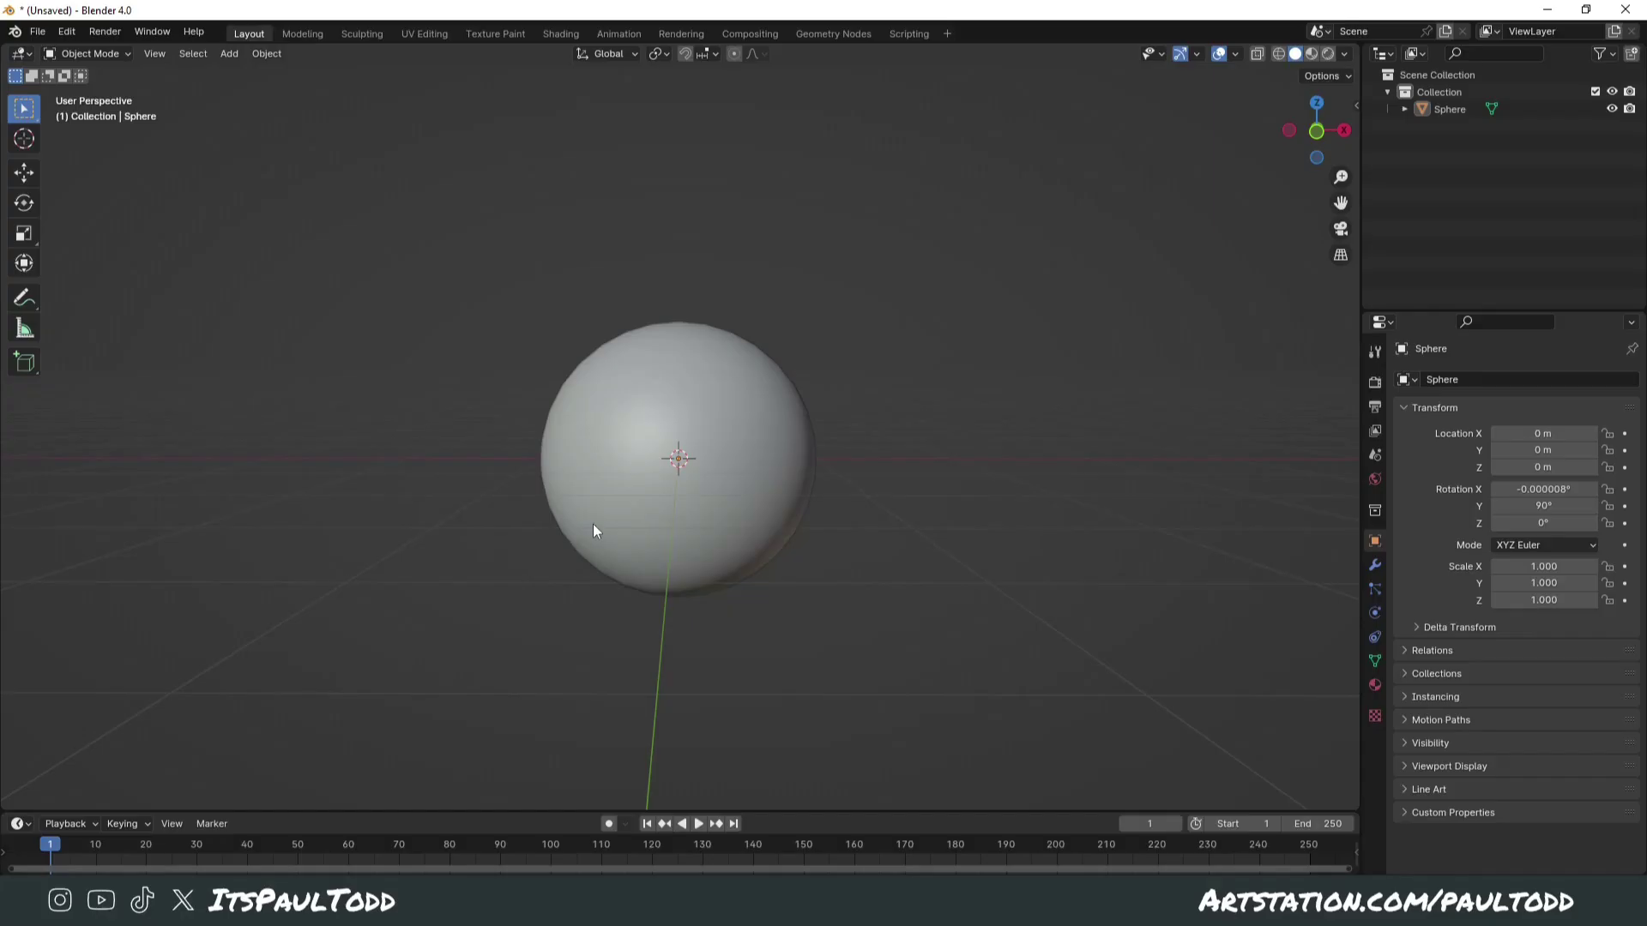
Step: Select the sphere, show its empty modifier stack, and box-select its left half in Edit Mode
scroll(760, 581, up, 2)
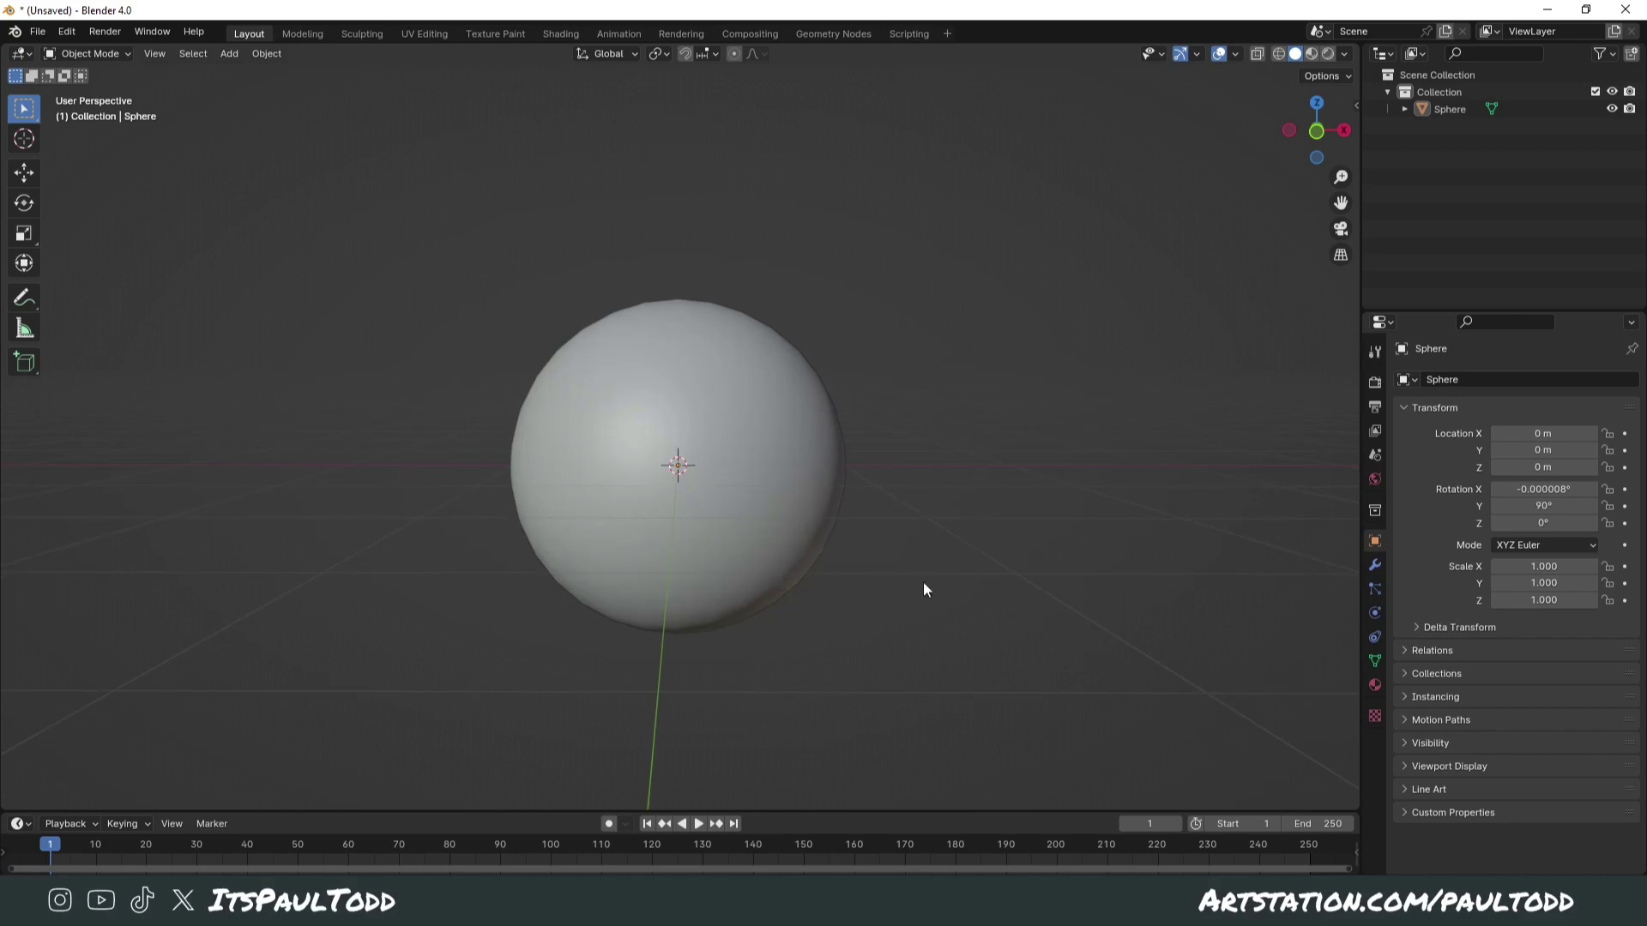
click(801, 508)
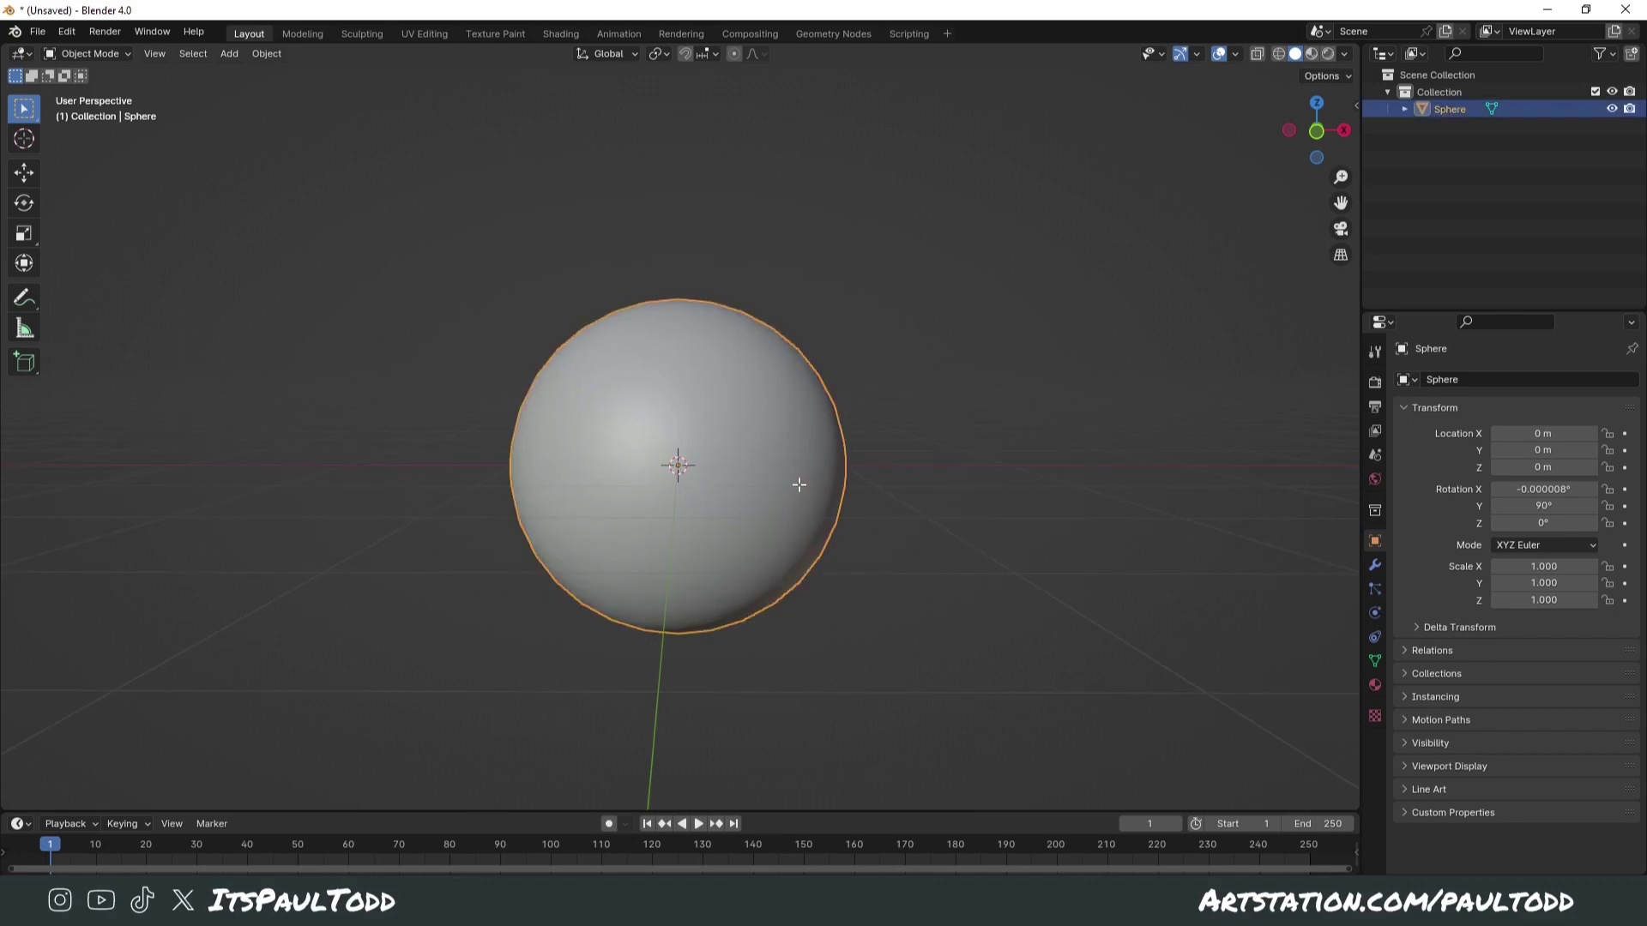
key(Tab)
click(382, 293)
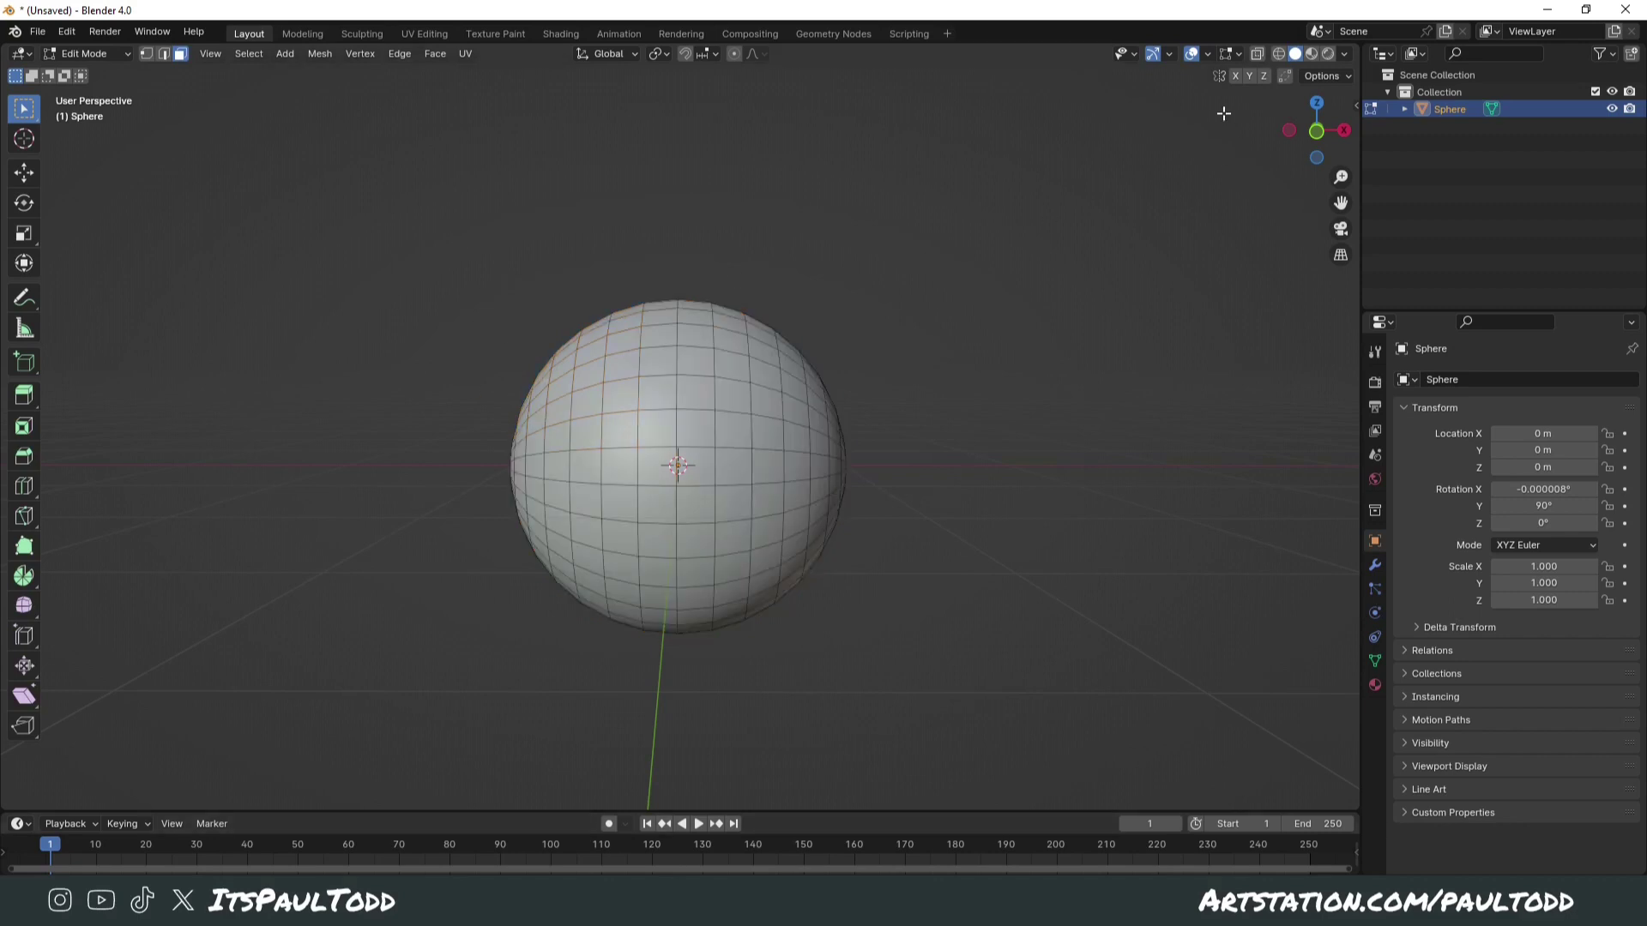
click(1375, 565)
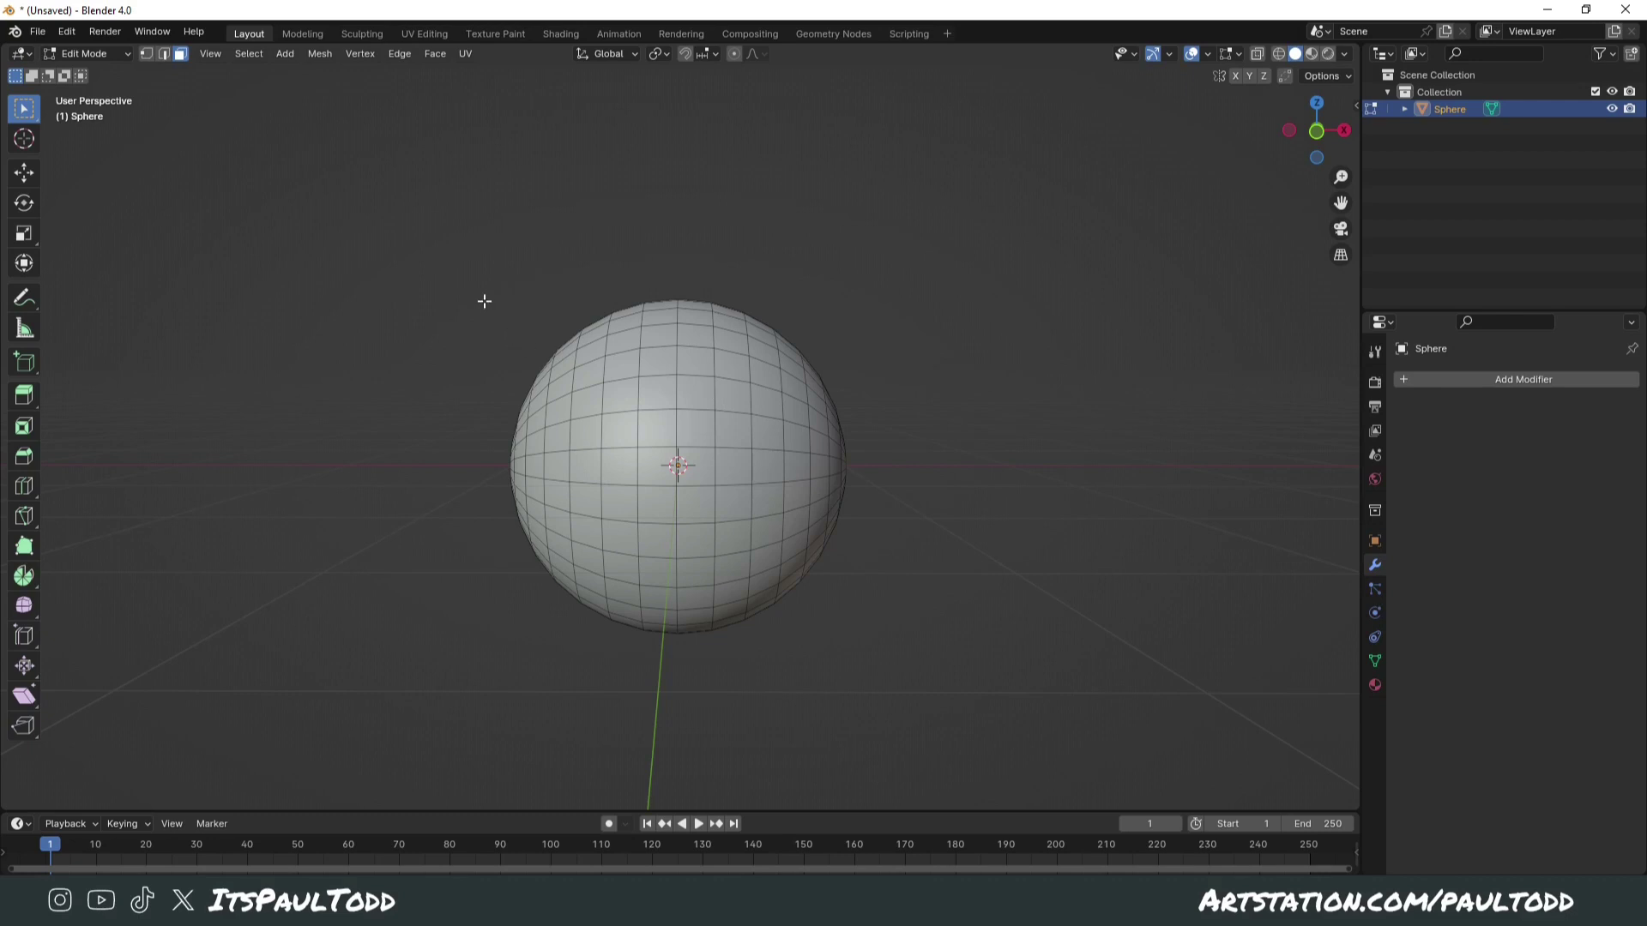
drag(490, 266, 669, 712)
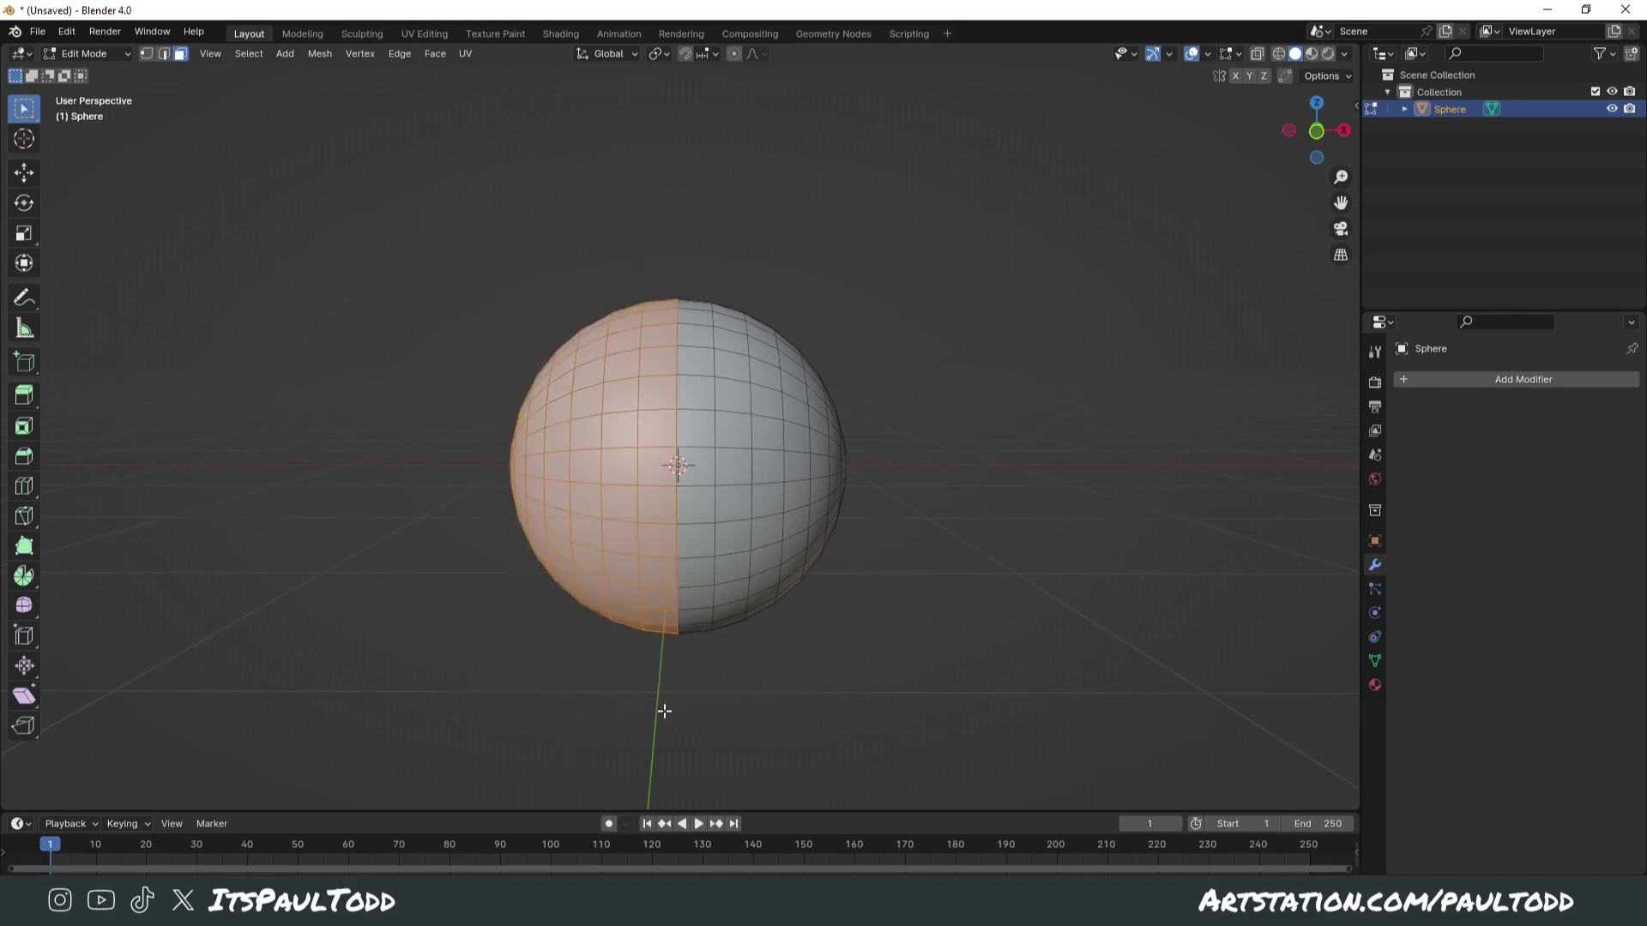
key(Tab)
click(935, 470)
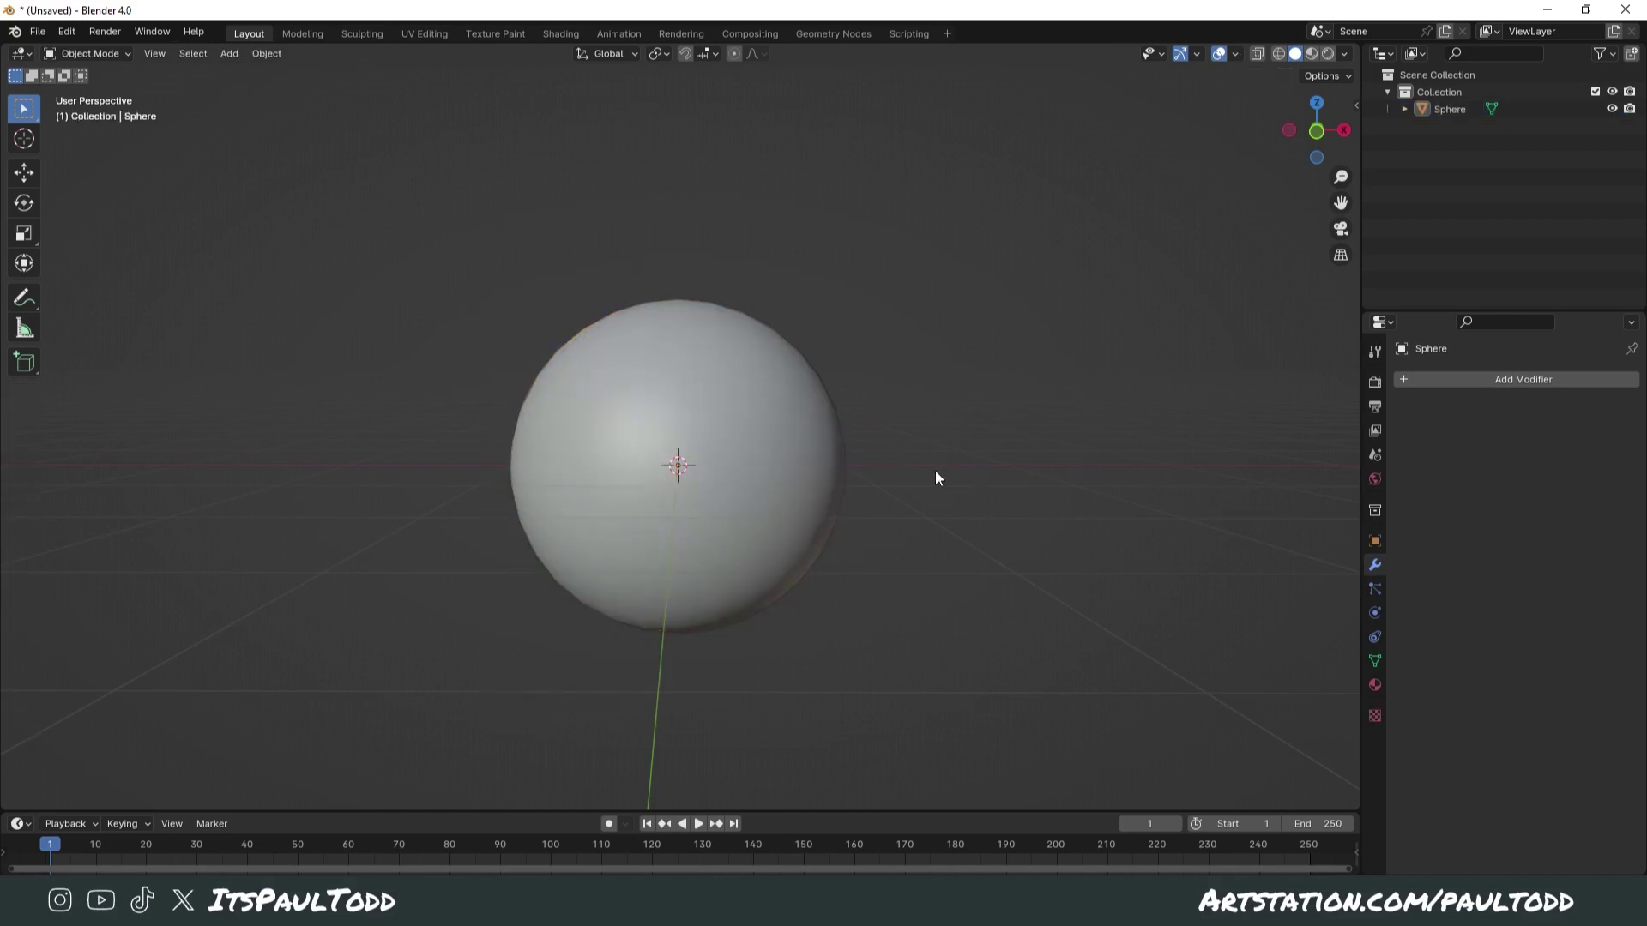
Step: Mirror the sphere across X with Auto Mirror and inspect the result in Edit Mode
key(n)
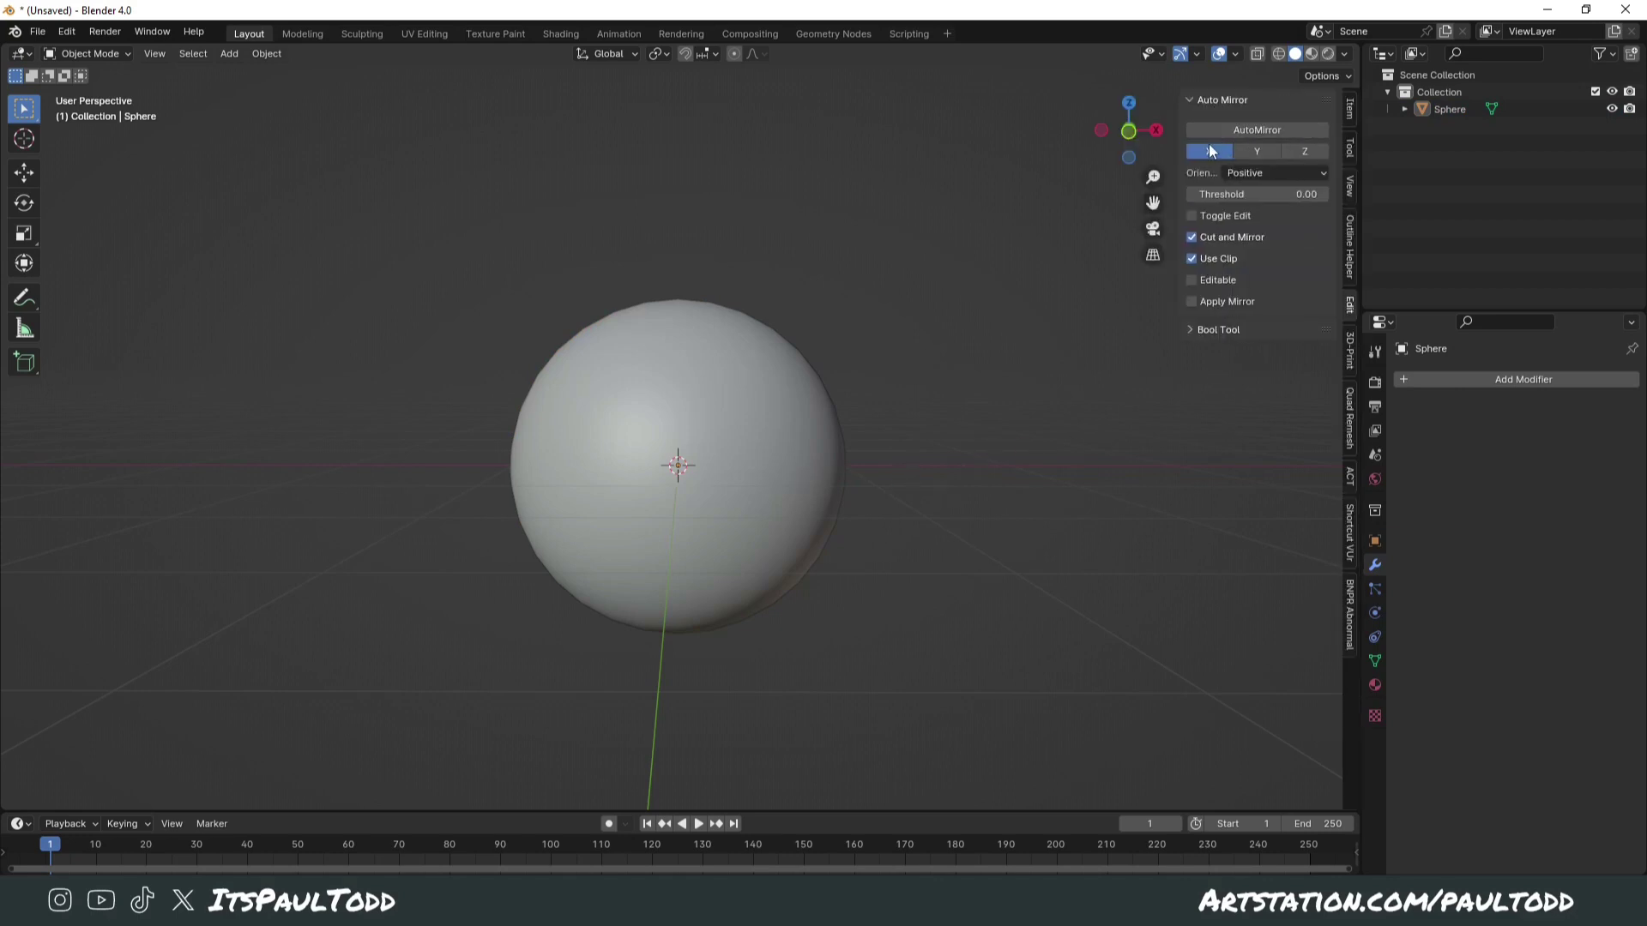
key(a)
click(1266, 133)
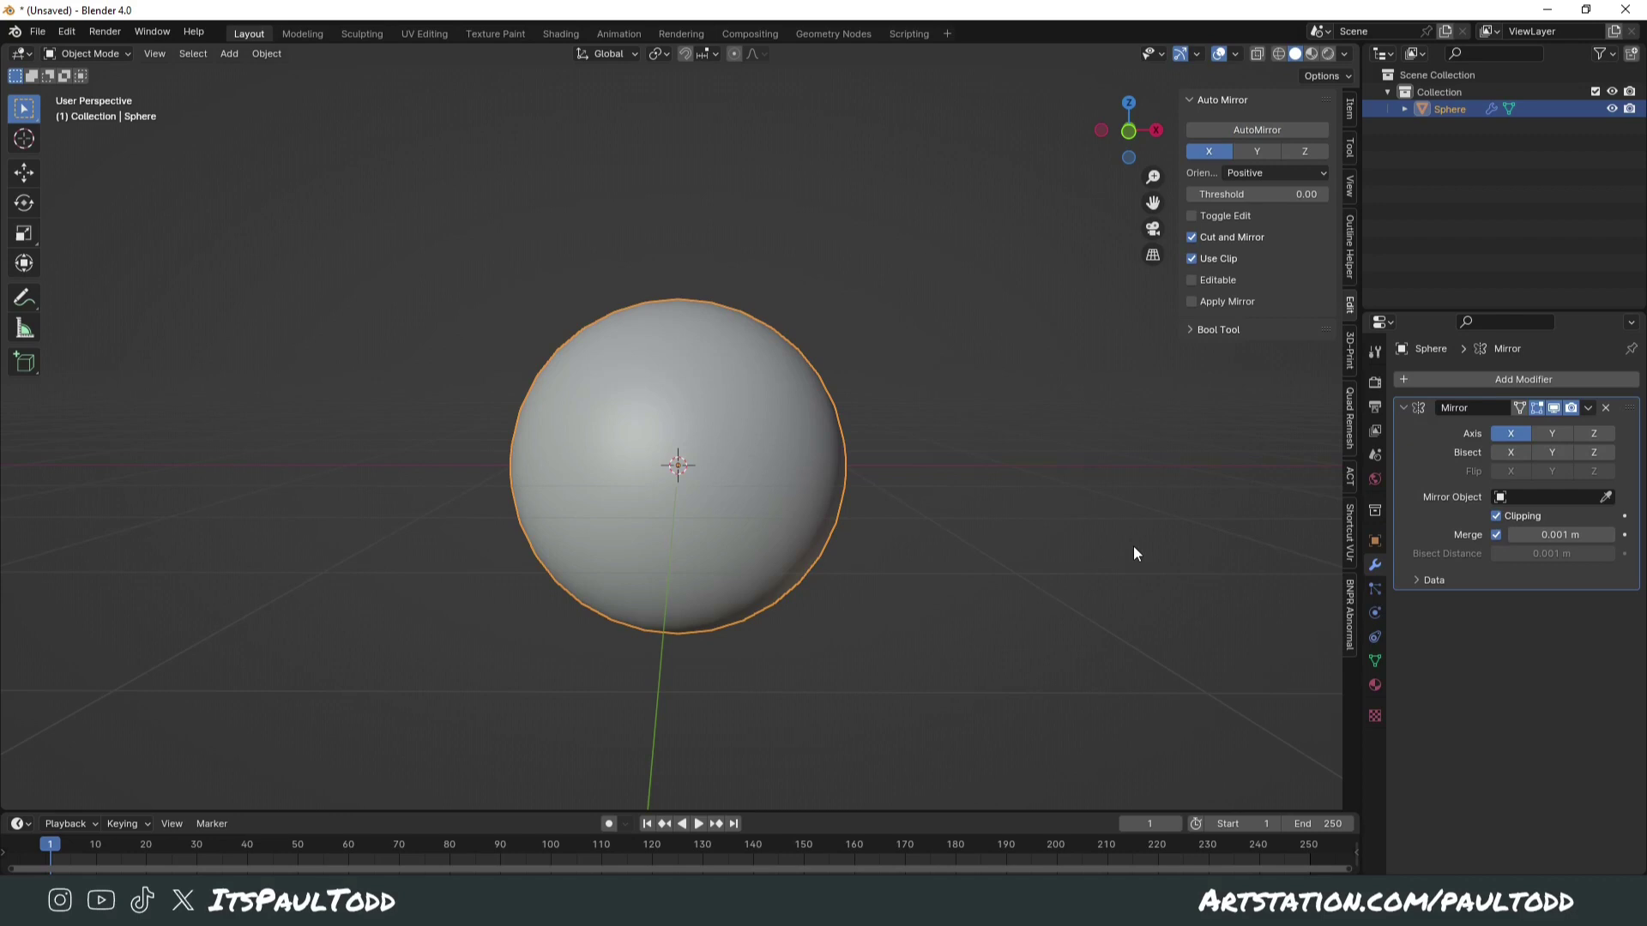
key(Tab)
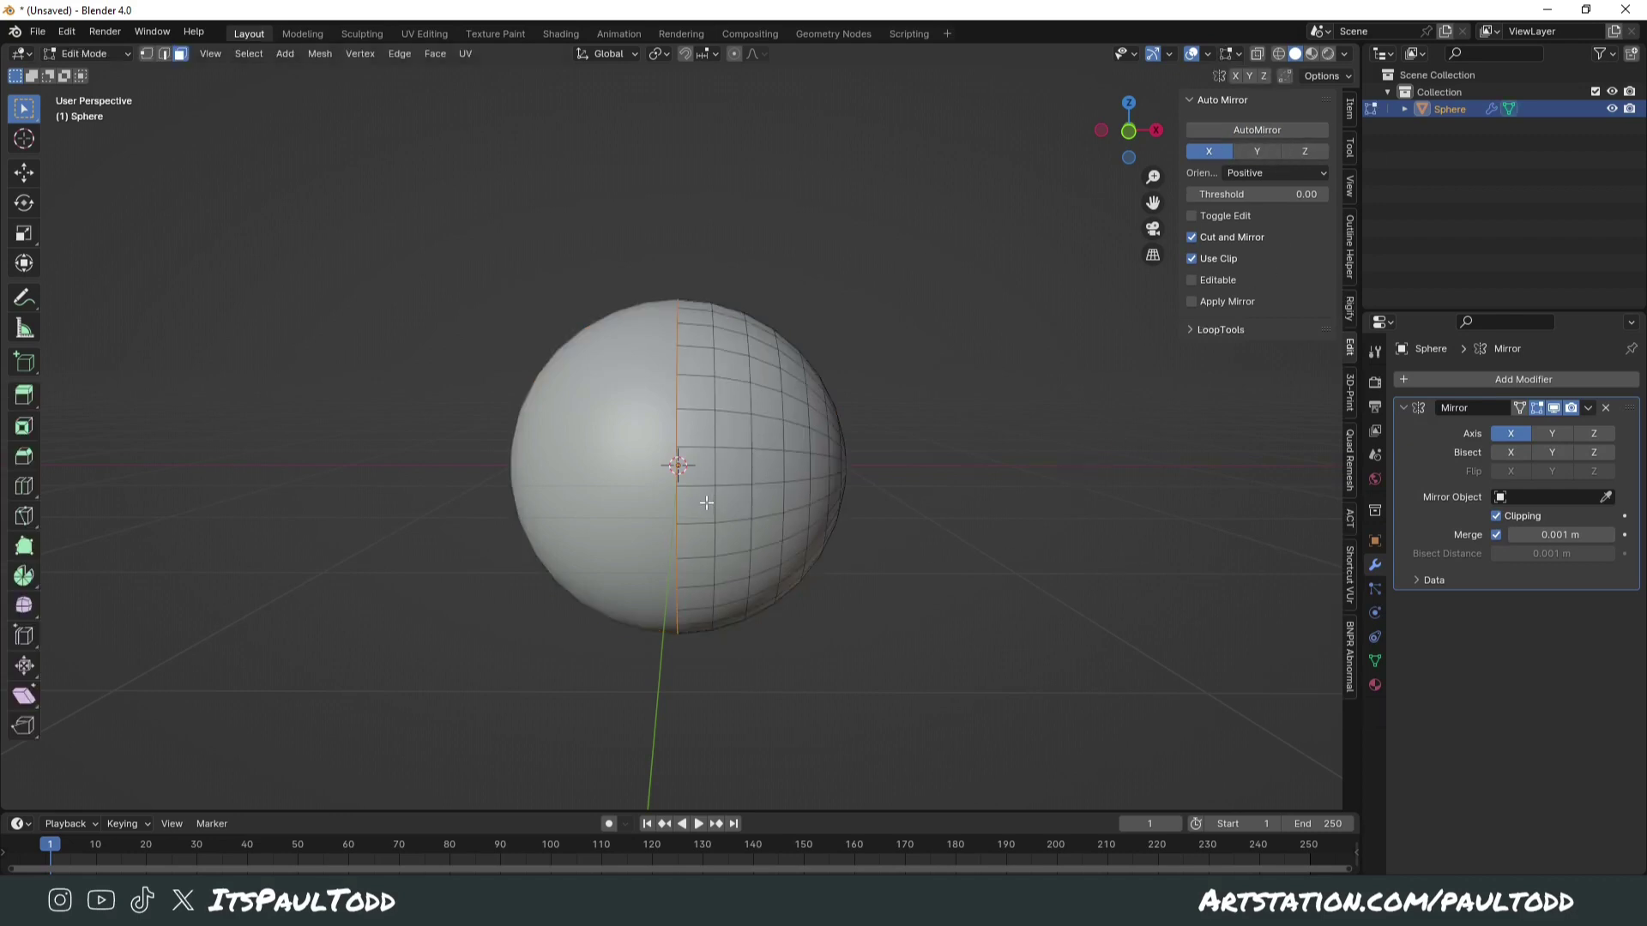
mouse_move(862, 516)
middle_down()
mouse_move(948, 526)
mouse_move(892, 522)
middle_up()
middle_drag(989, 673, 1175, 452)
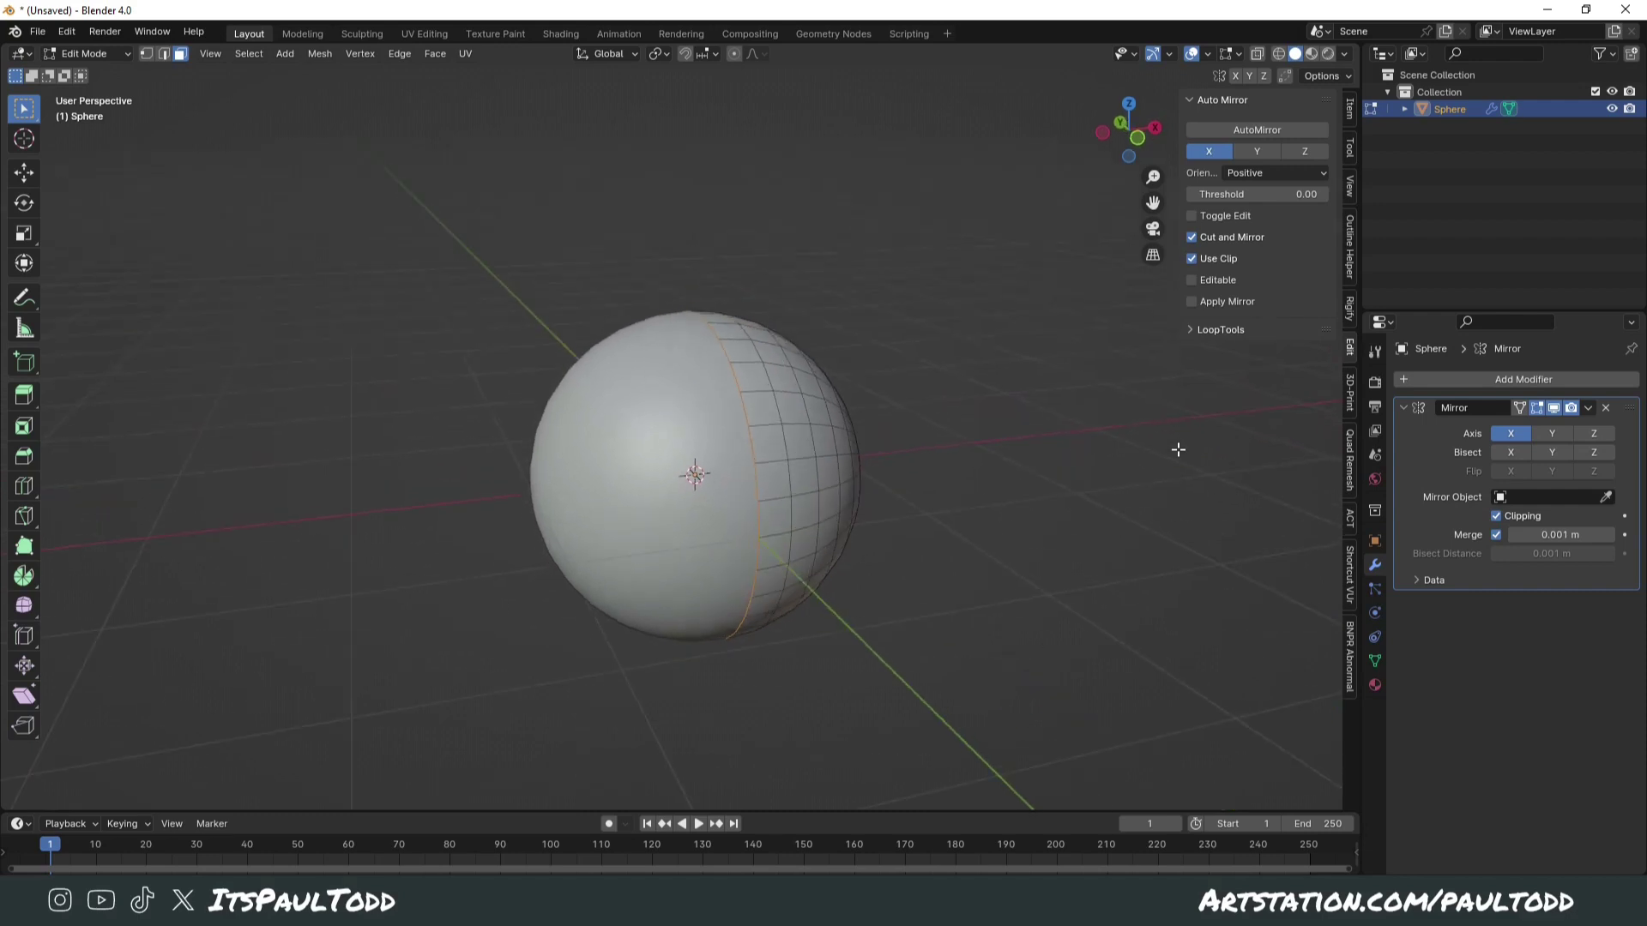
middle_drag(759, 501, 751, 450)
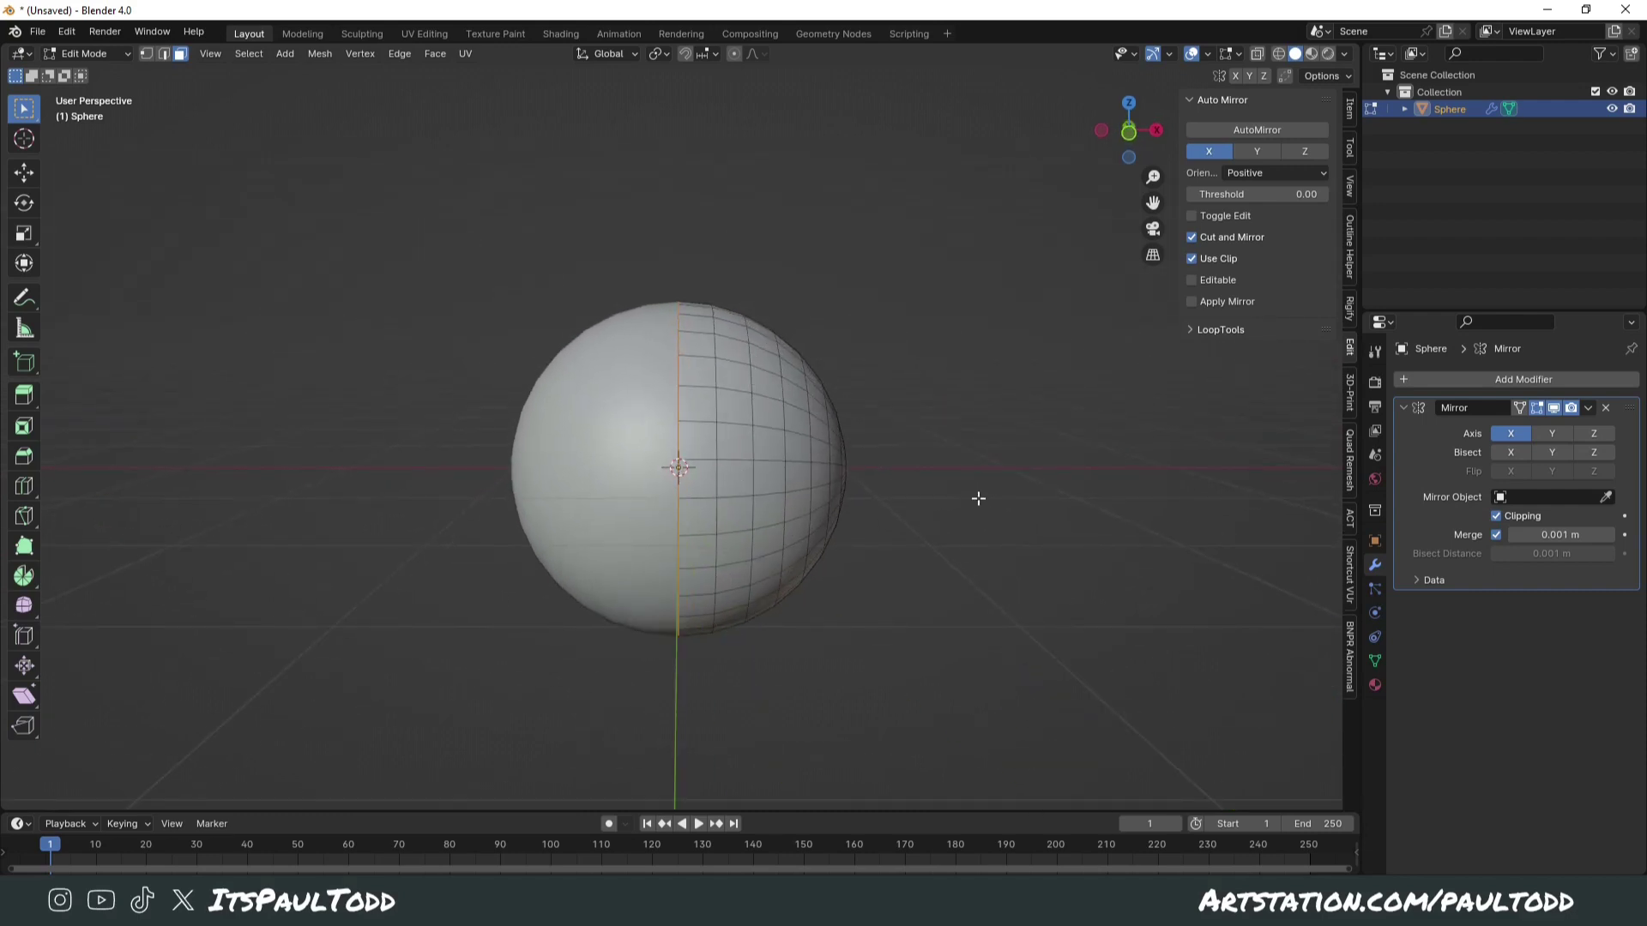
middle_drag(978, 496, 838, 451)
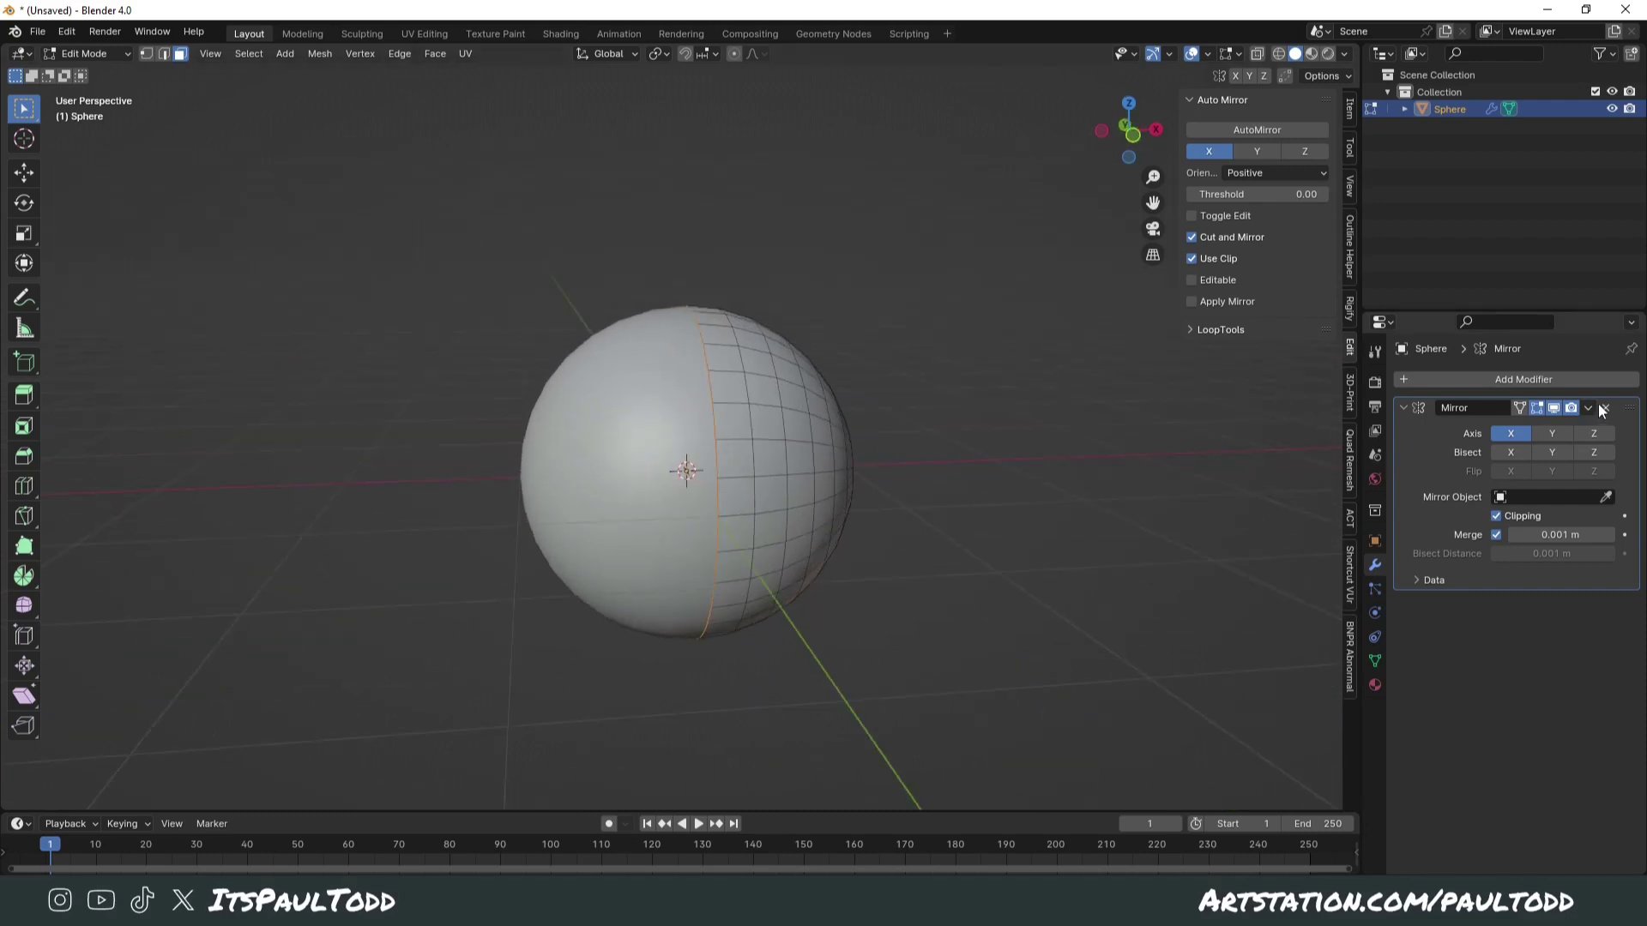
Step: Delete the Mirror modifier to leave a half sphere, back in Object Mode
click(1605, 408)
middle_drag(1113, 463, 1022, 453)
key(Tab)
click(898, 471)
middle_drag(898, 471, 749, 463)
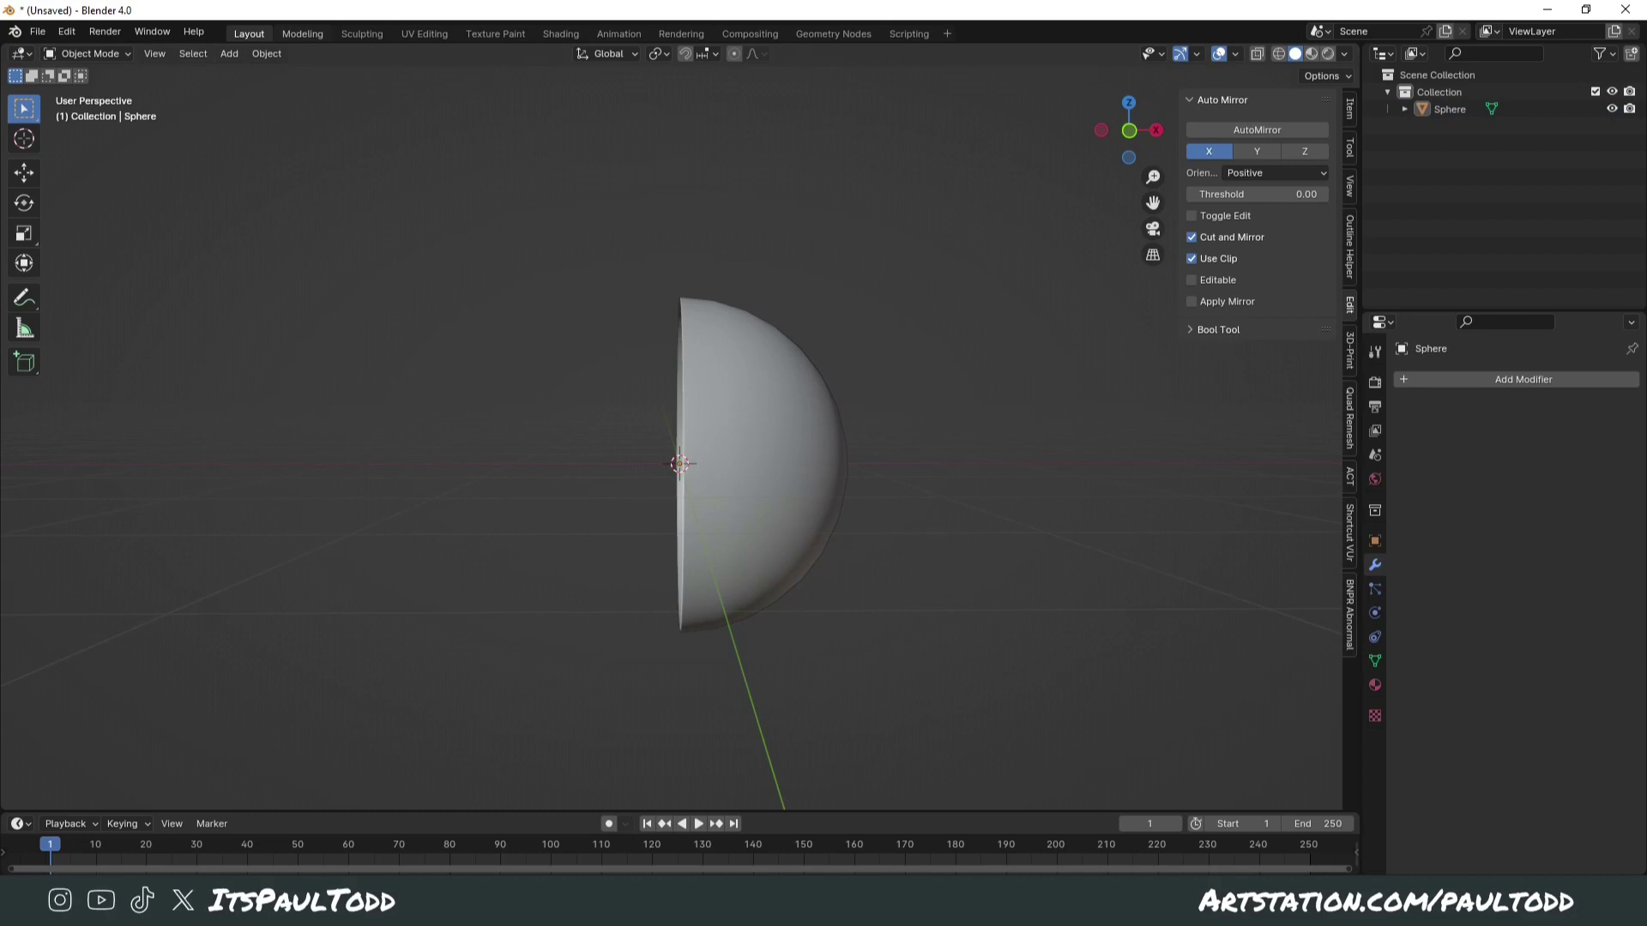
click(37, 30)
Step: Confirm in Preferences > Add-ons that Mesh: Auto Mirror is enabled by searching 'aut'
click(68, 32)
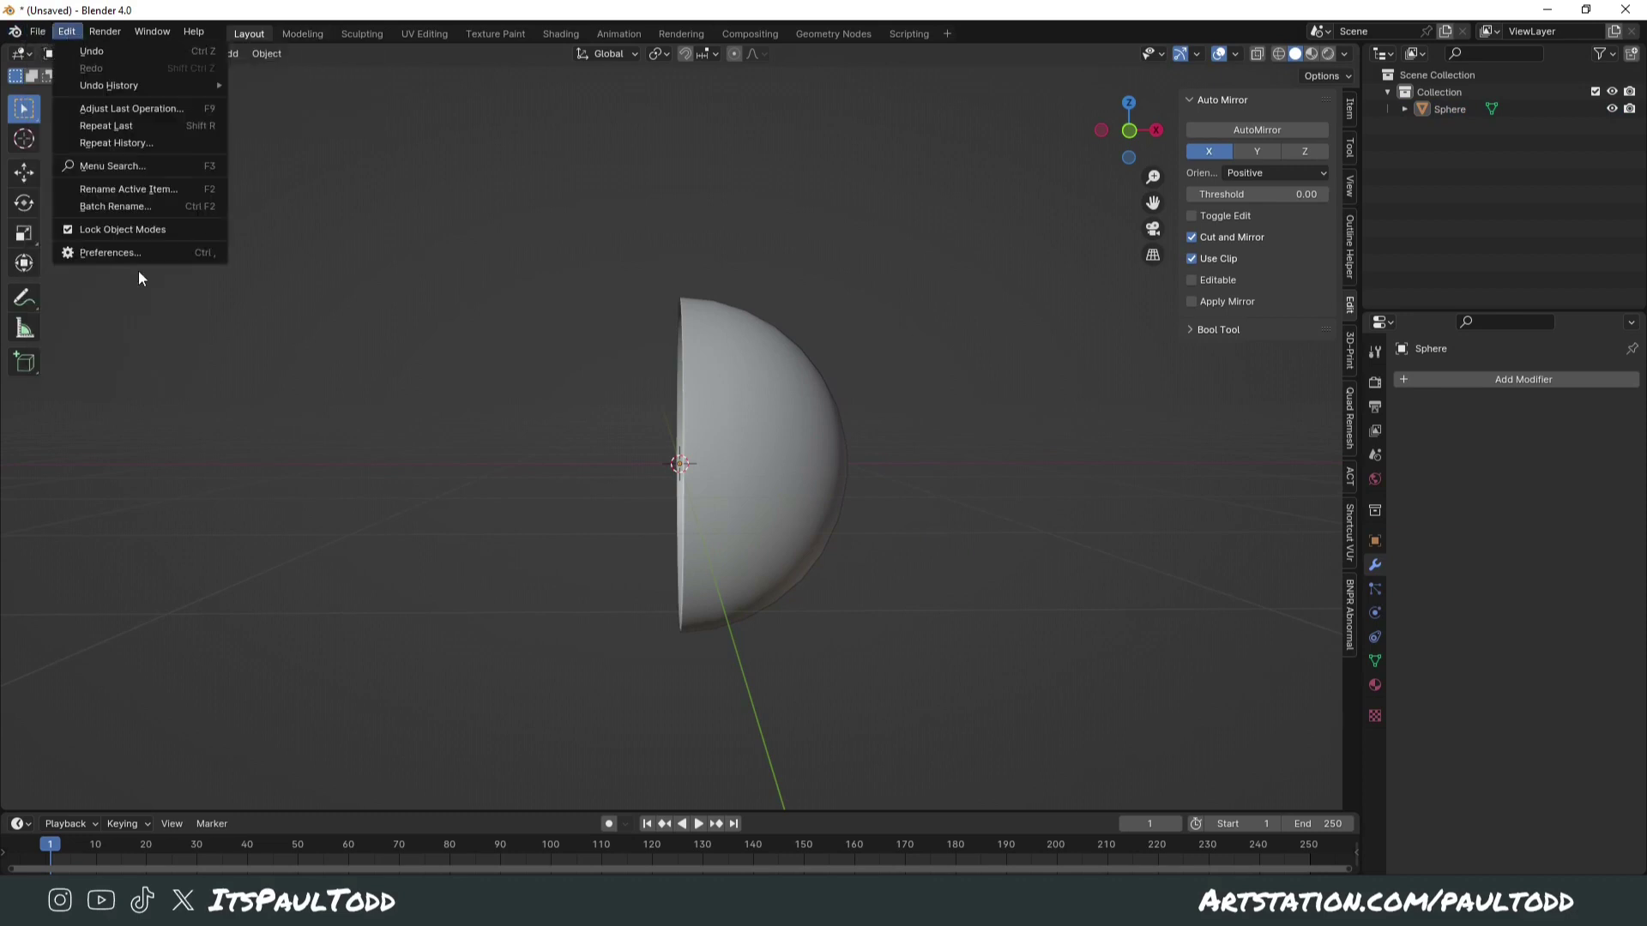
click(146, 254)
click(513, 69)
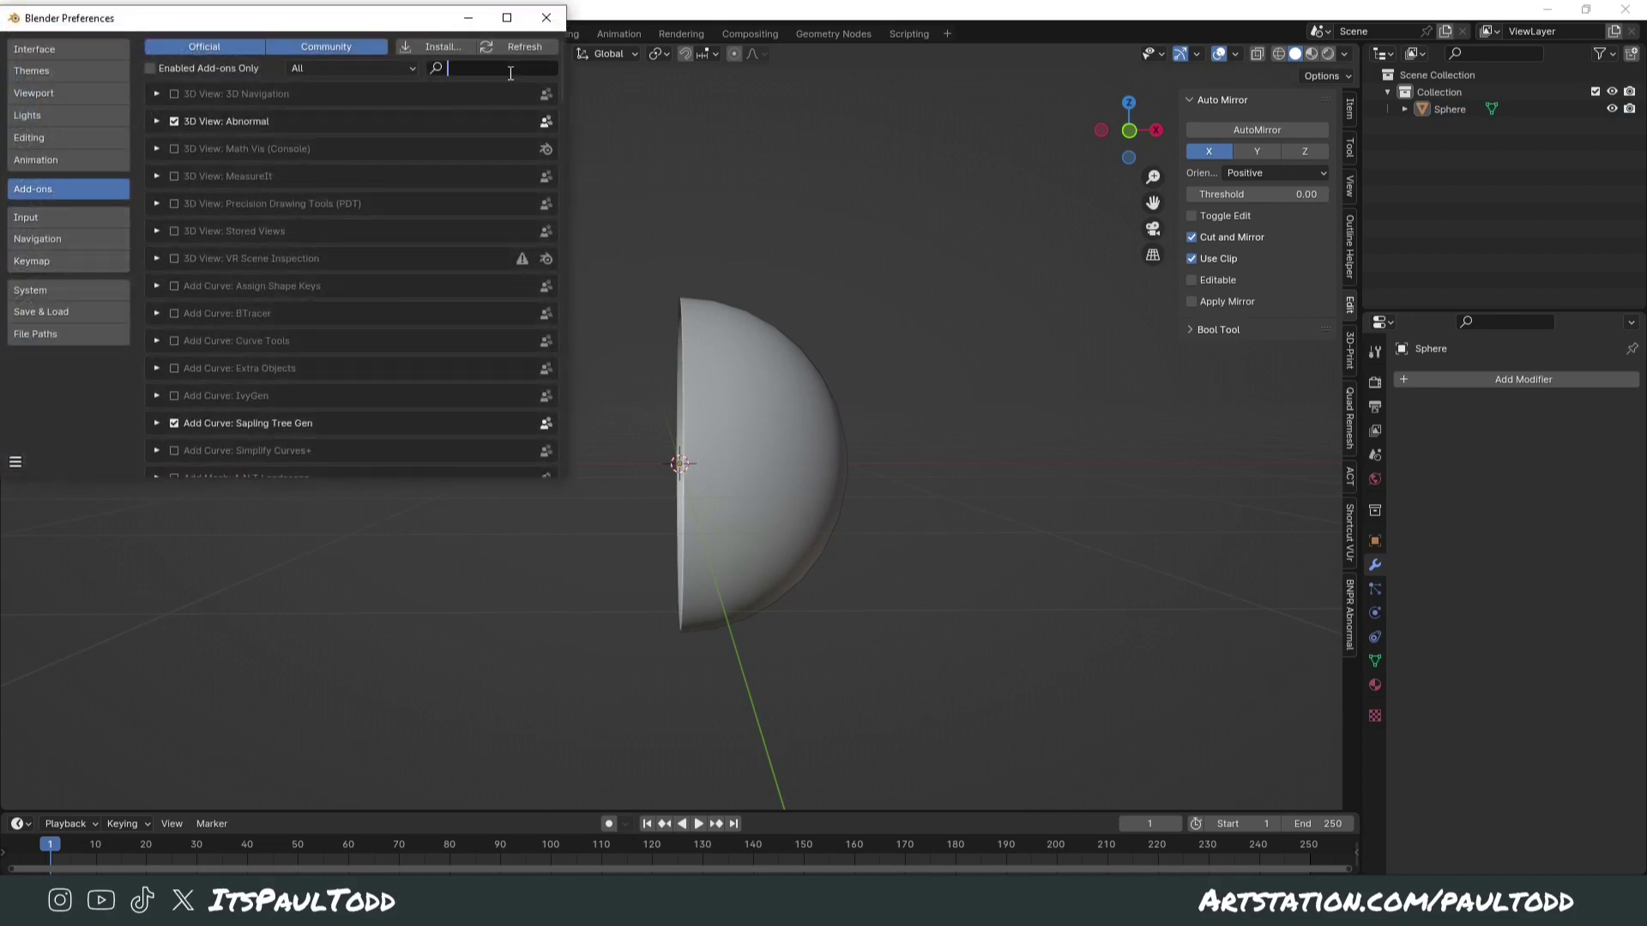
text(aut)
key(Return)
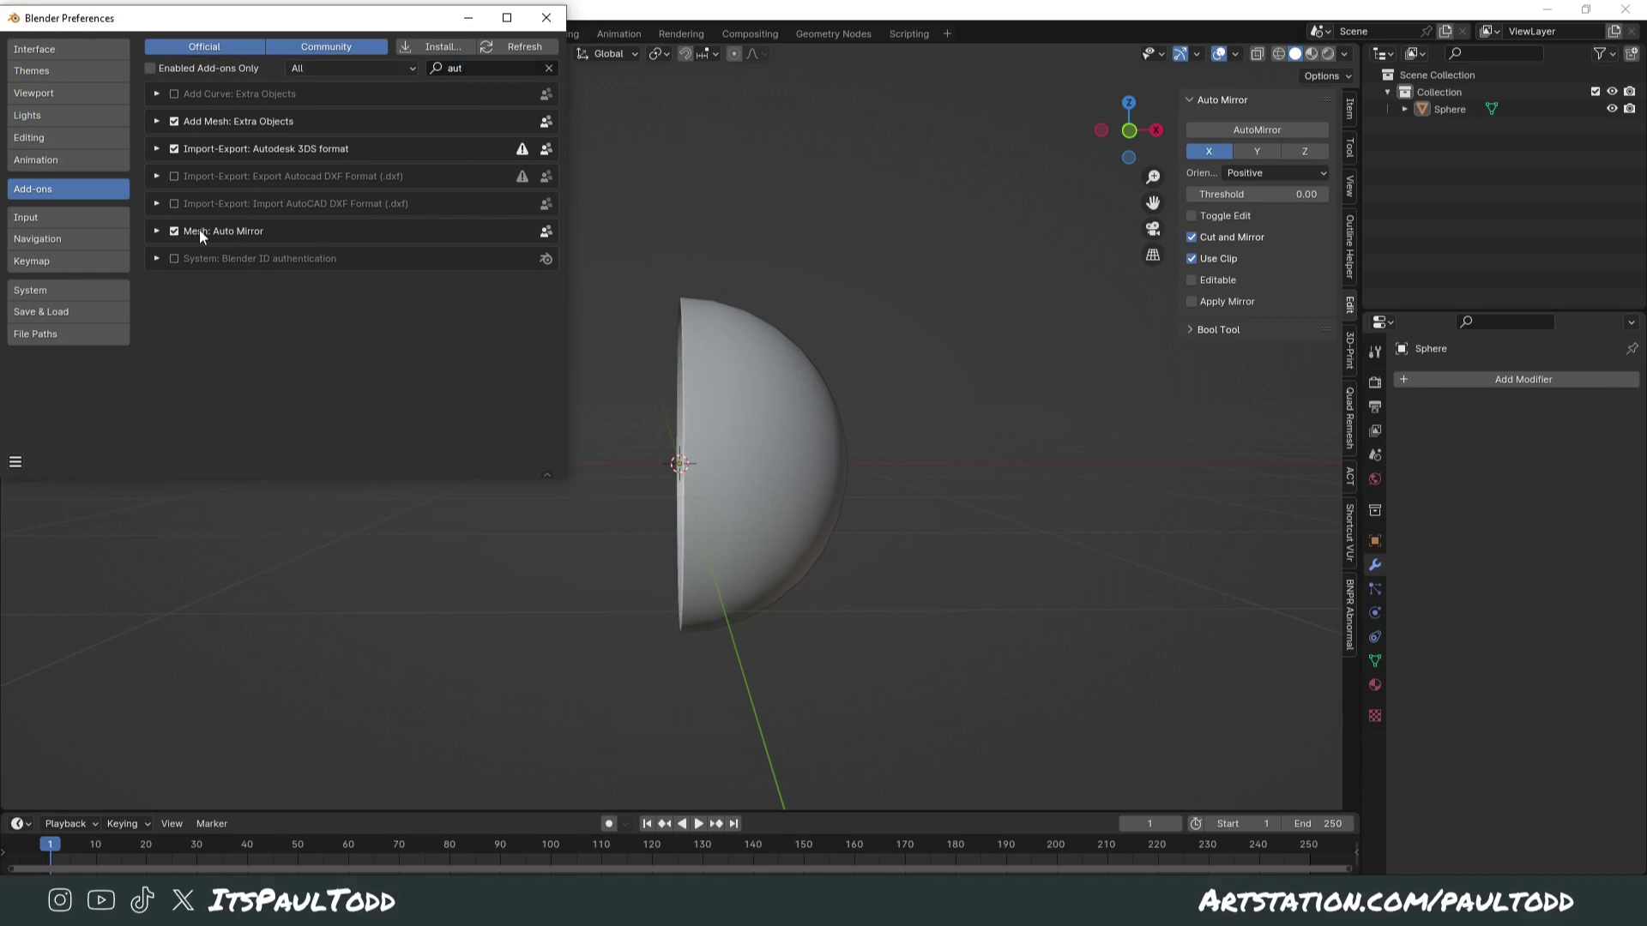
click(545, 18)
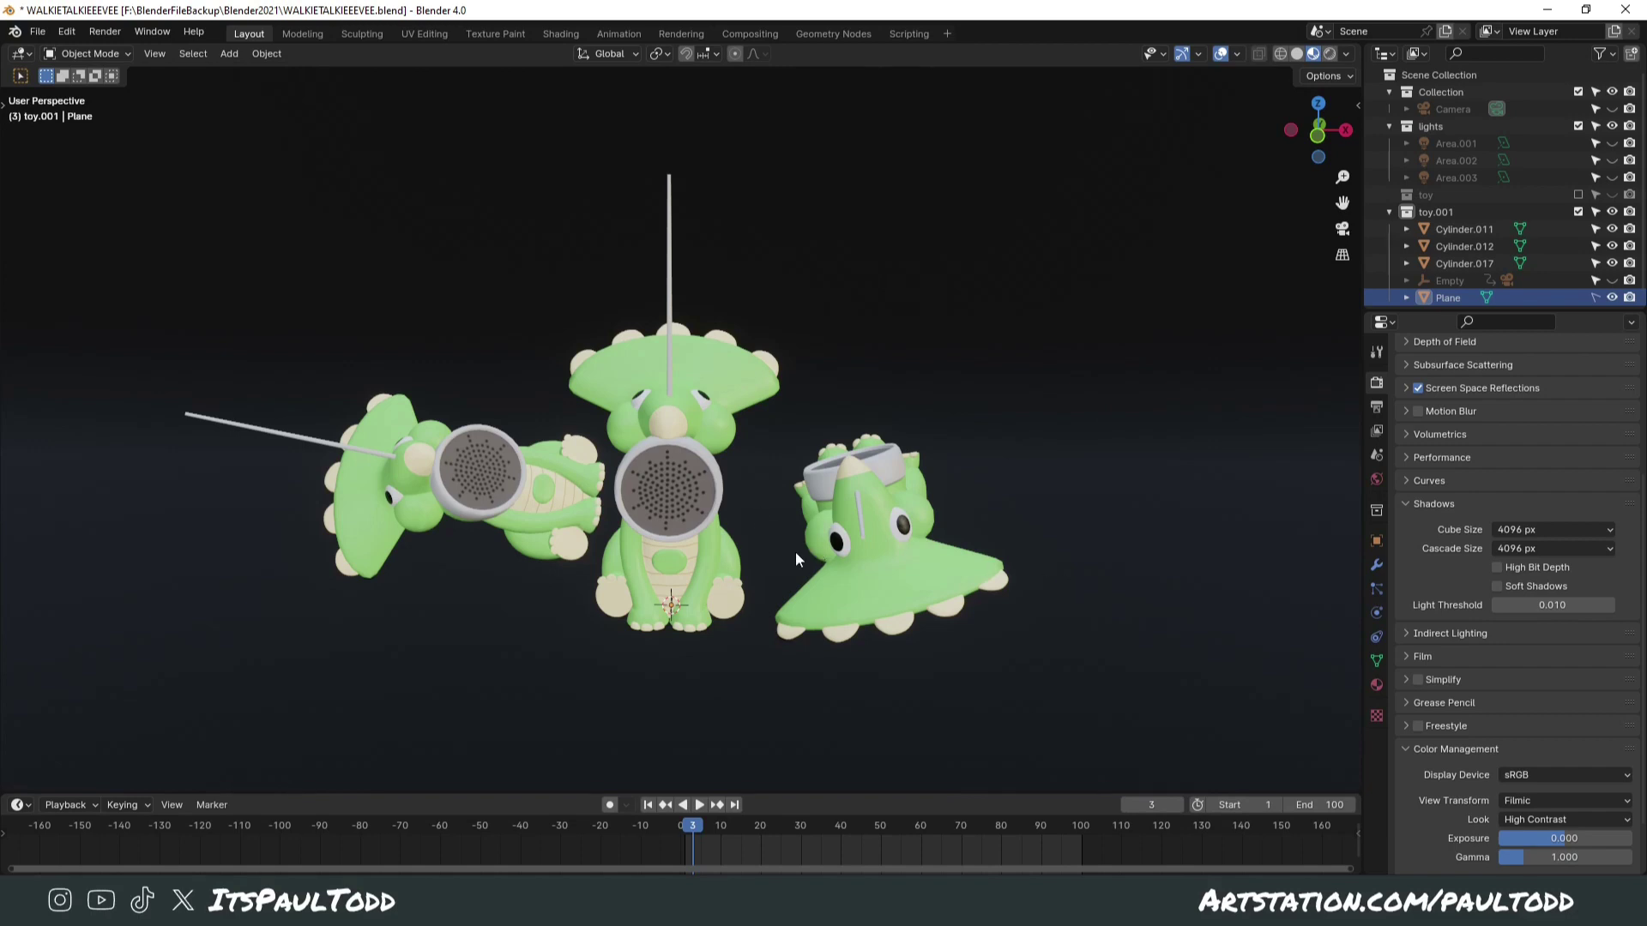
Step: Move the middle toy right, tilt it, and place it at the upper right
click(673, 574)
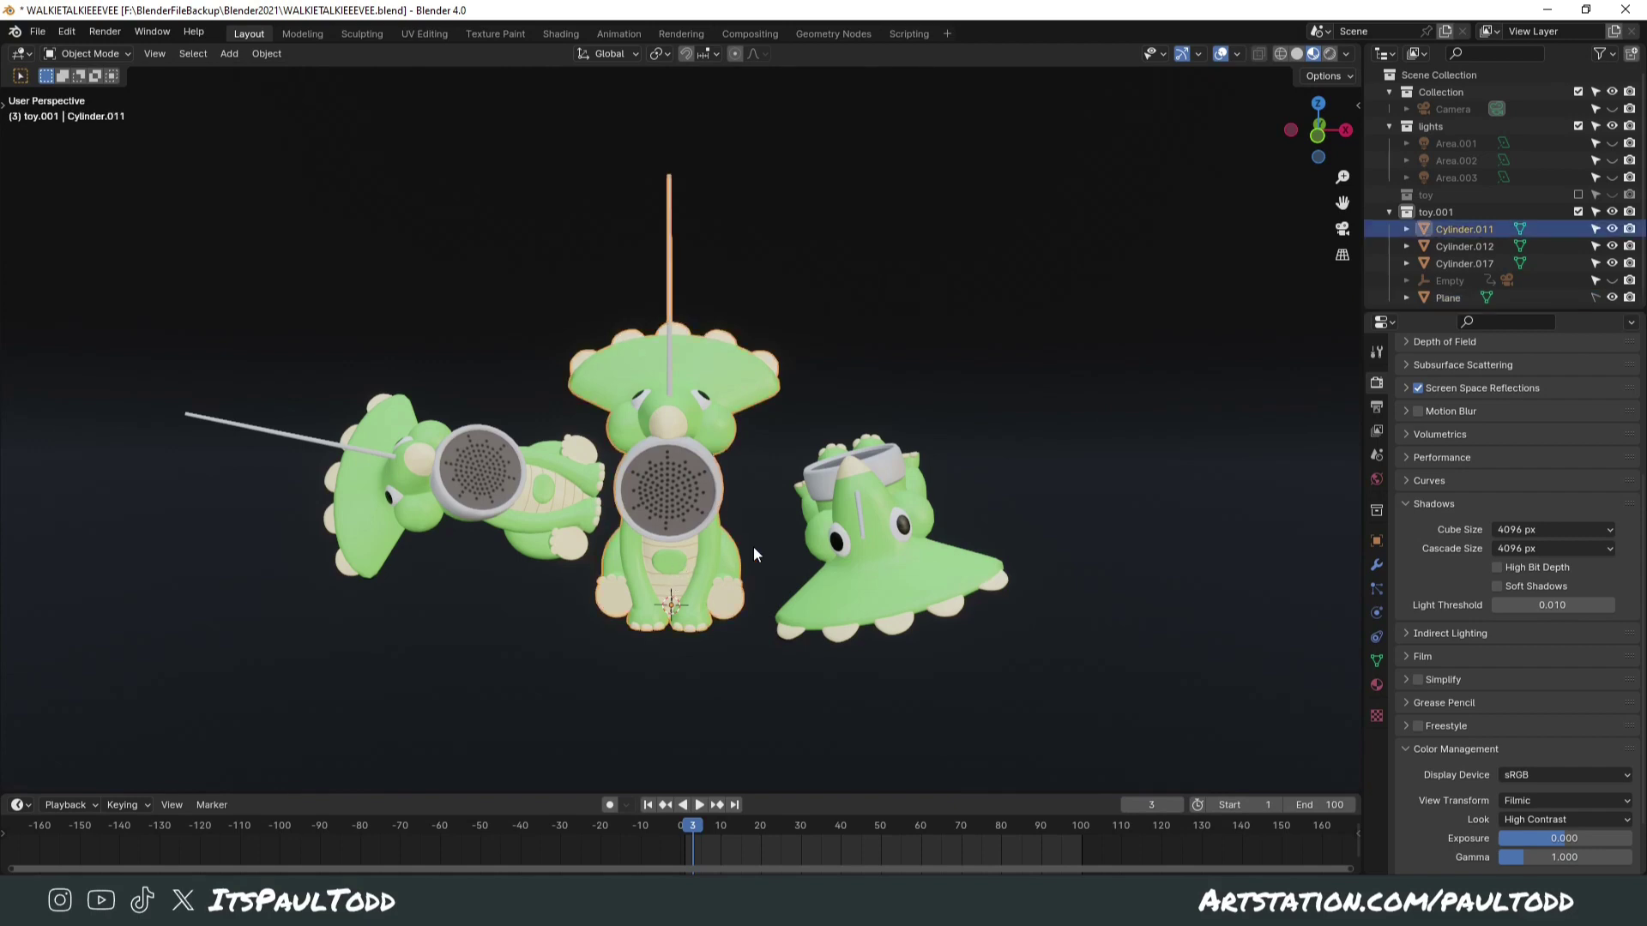
key(g)
click(1084, 412)
key(r)
click(1048, 586)
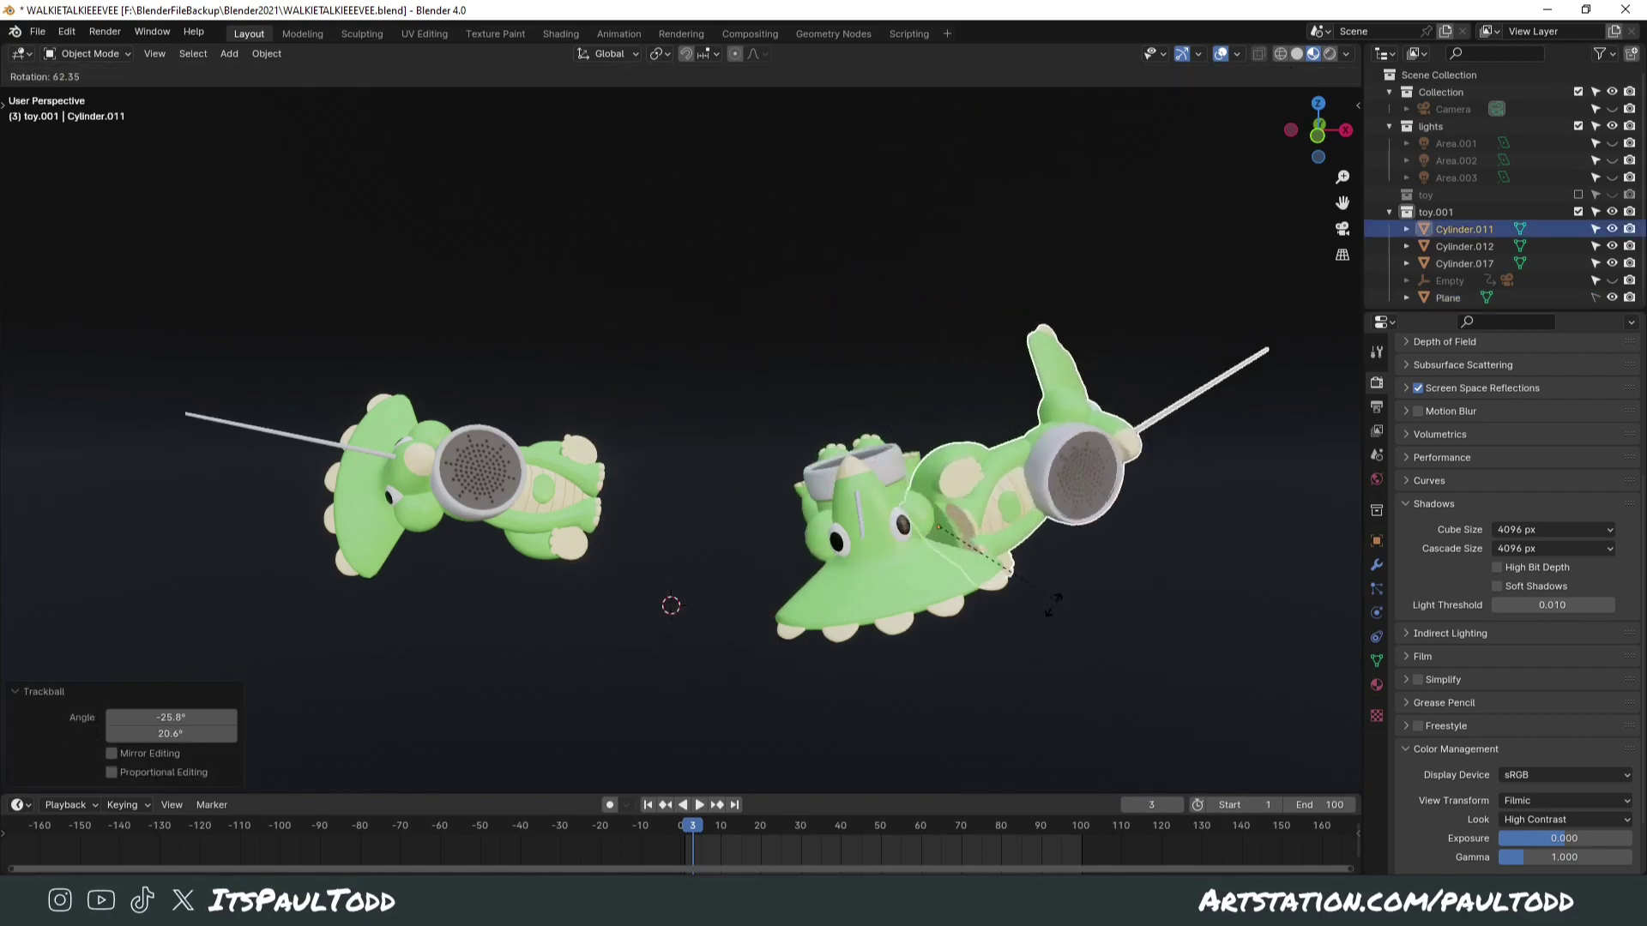
key(g)
click(1086, 534)
key(g)
key(Escape)
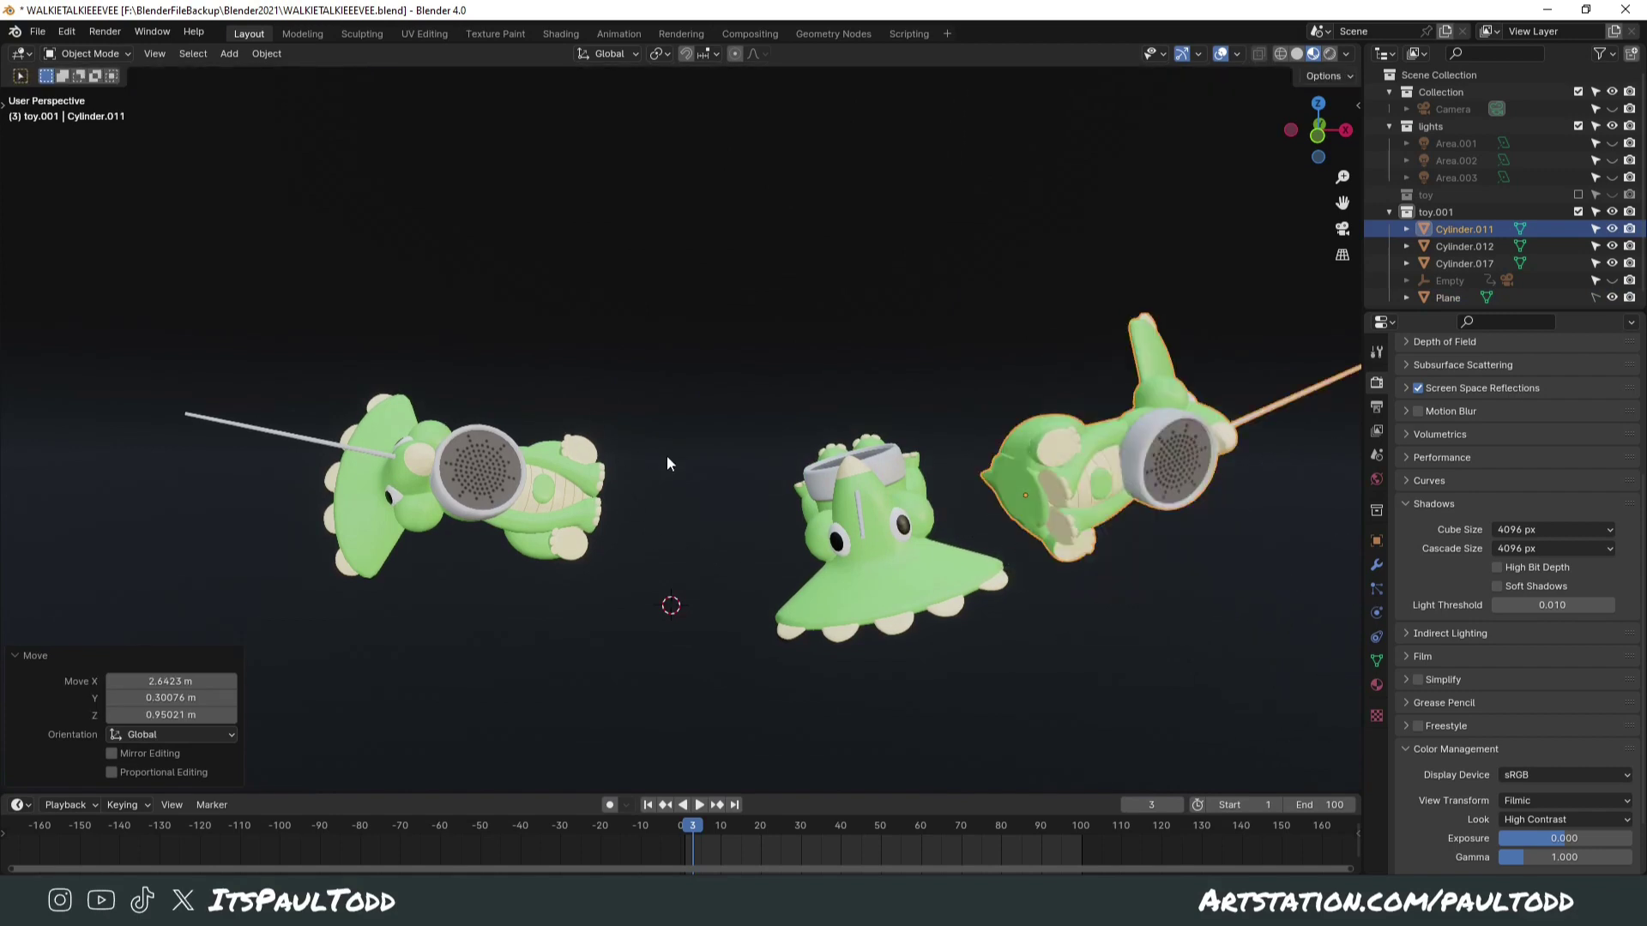
Step: Apply rotation and scale to the tilted toy on the right
click(691, 515)
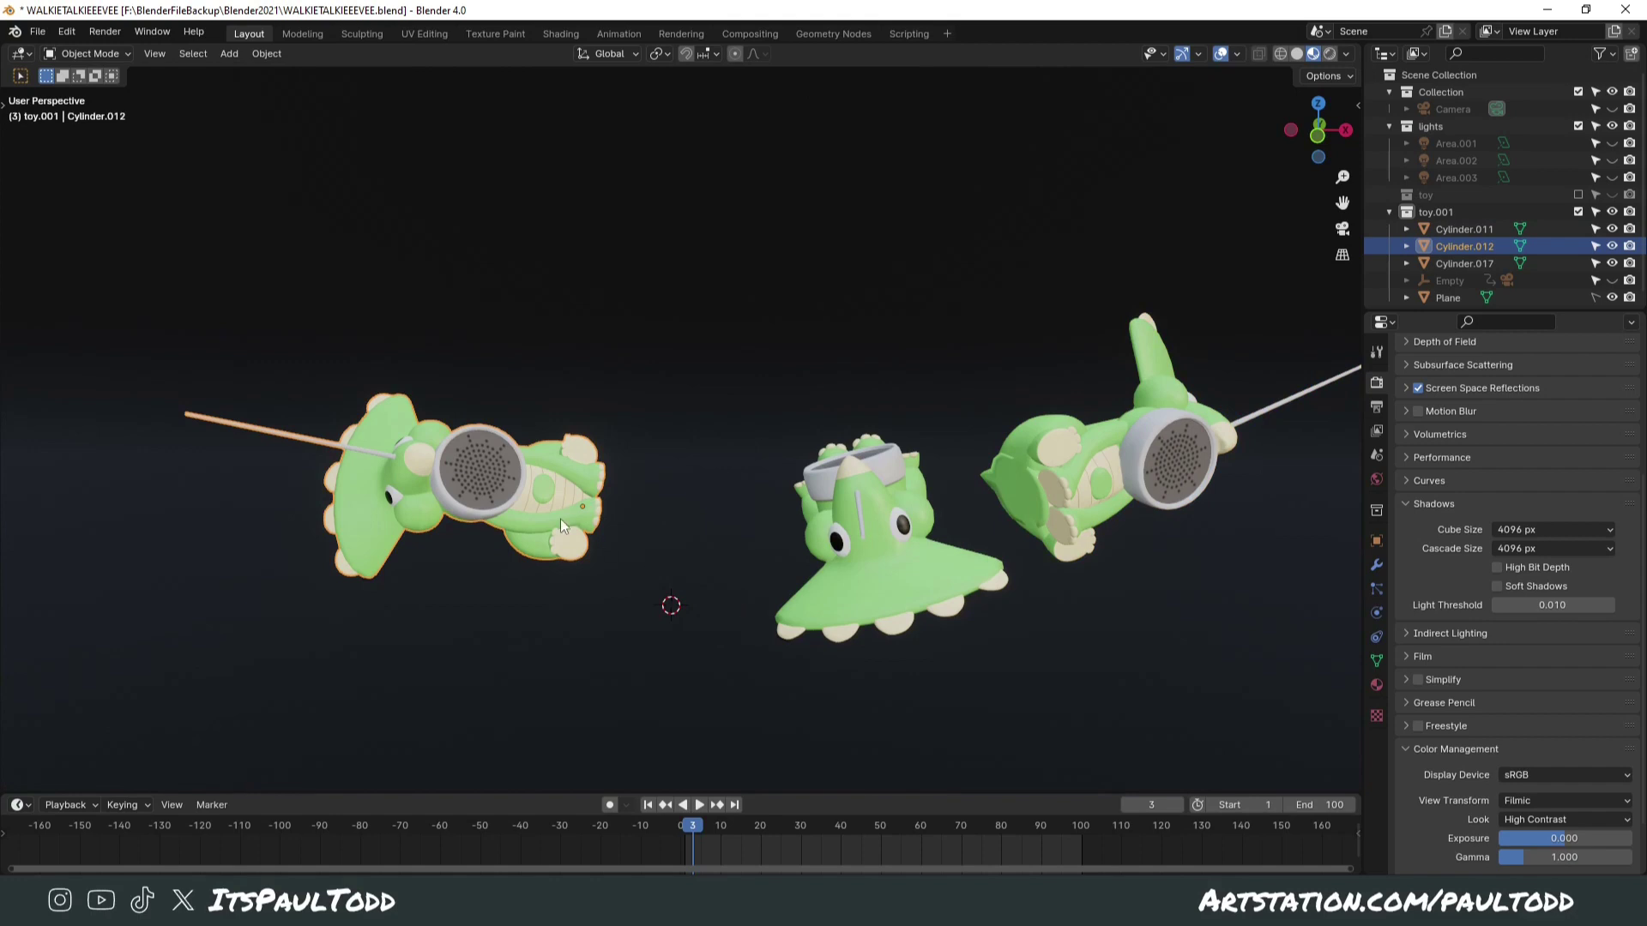
click(1086, 467)
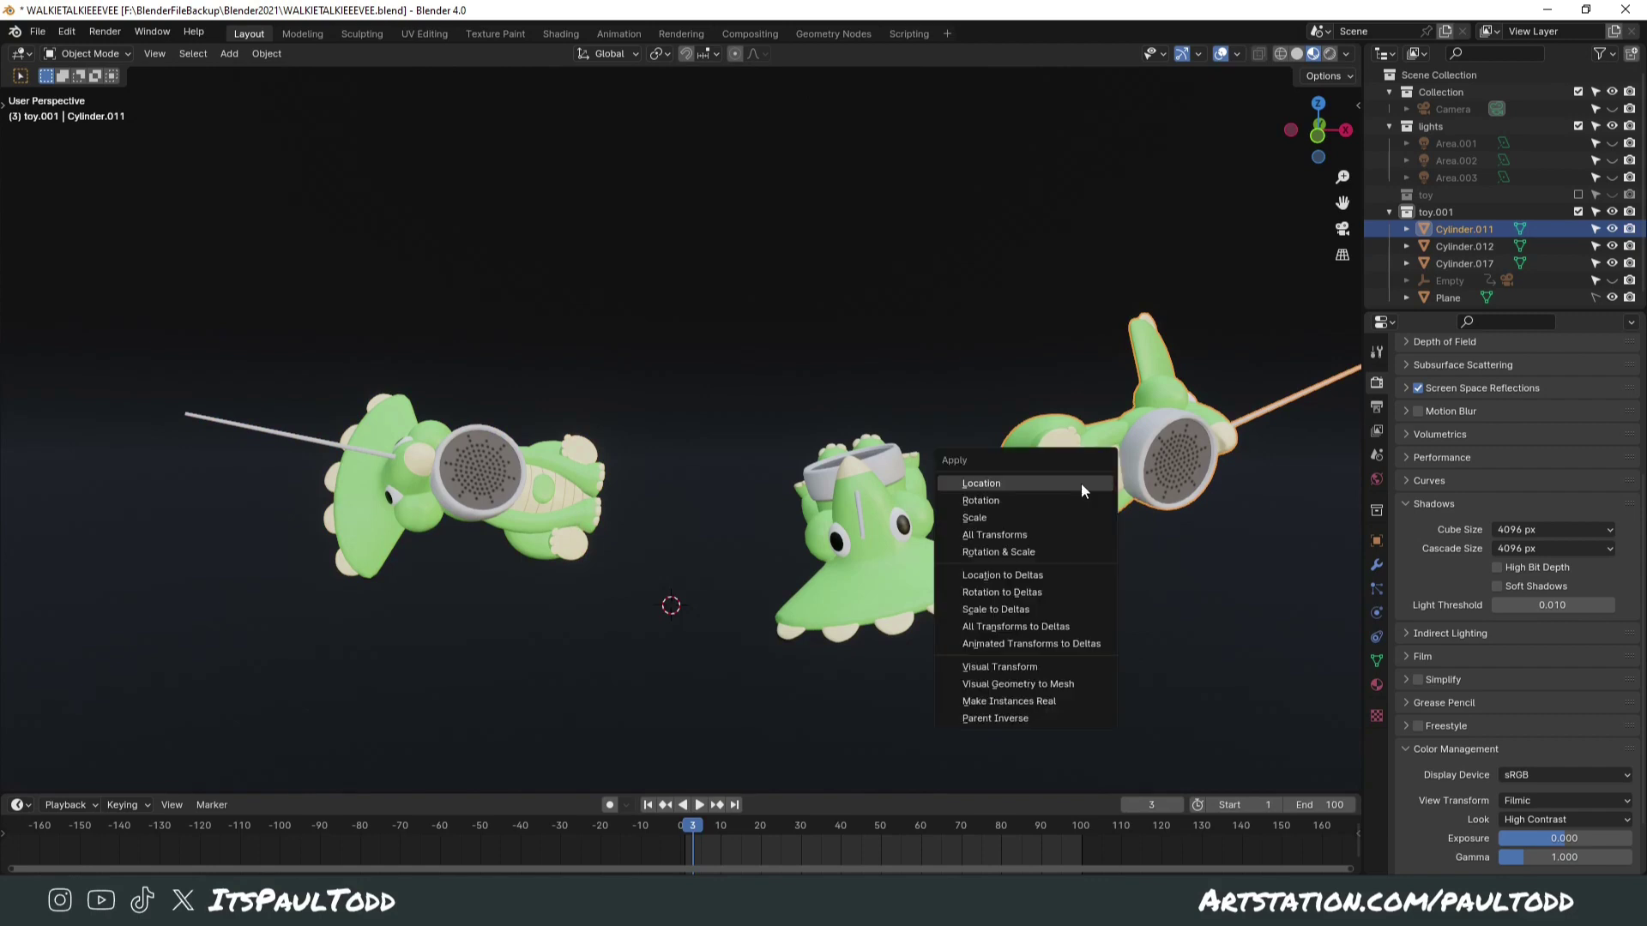
click(1055, 552)
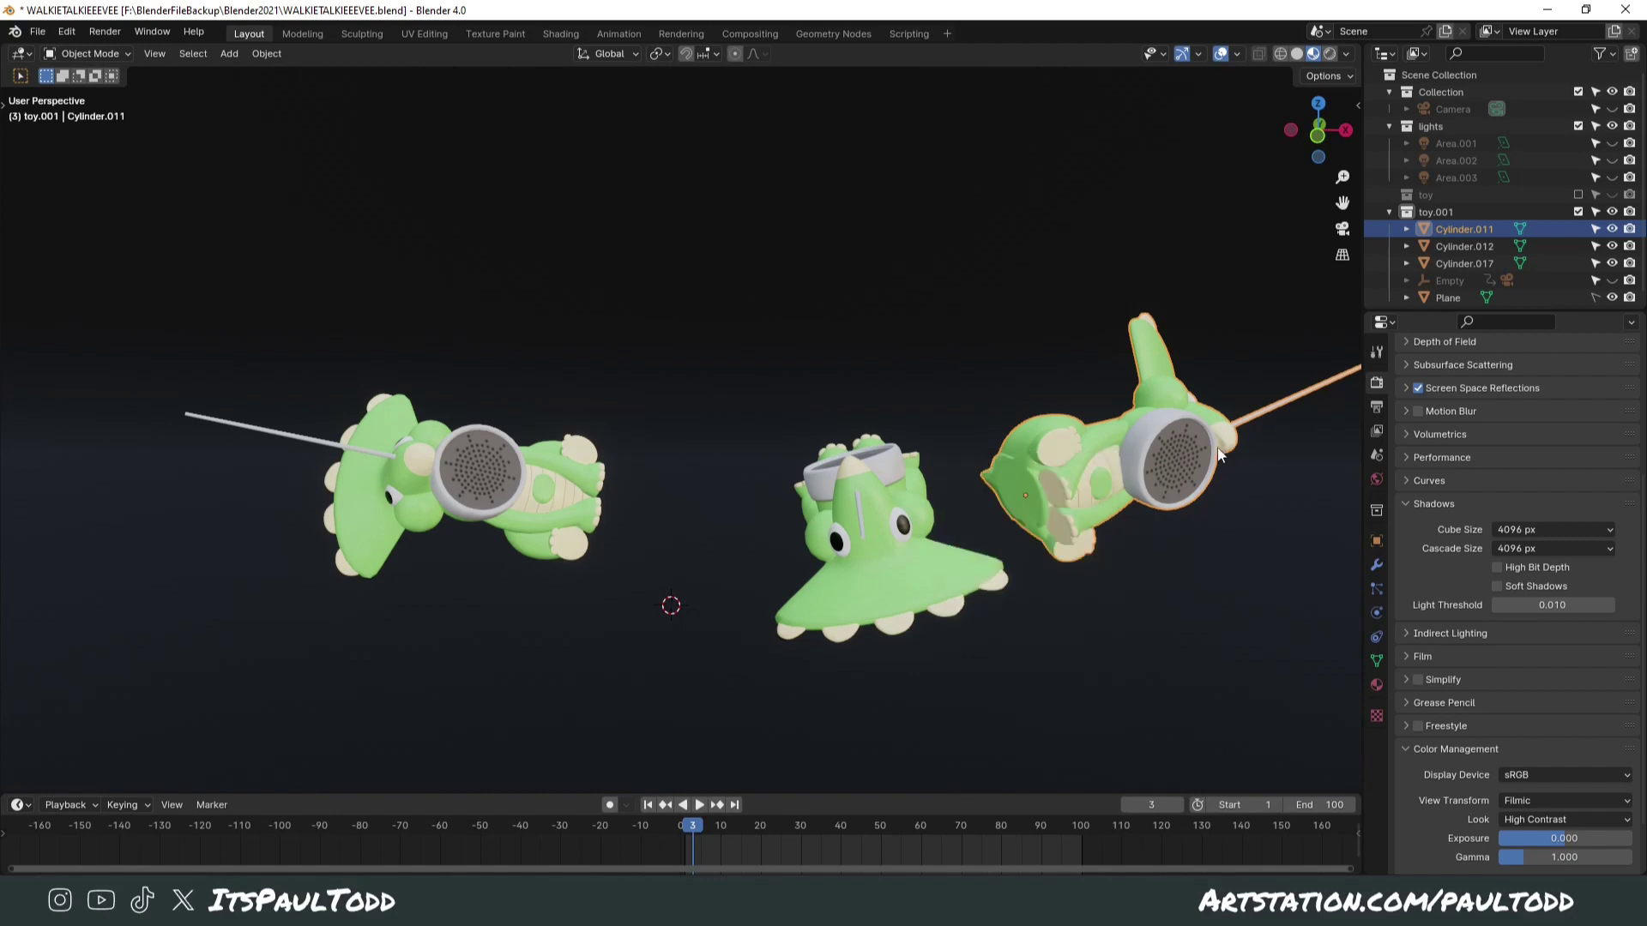
Step: Clear rotation and location on each toy with Alt+R and Alt+G so all stand upright at the origin
key(alt+r)
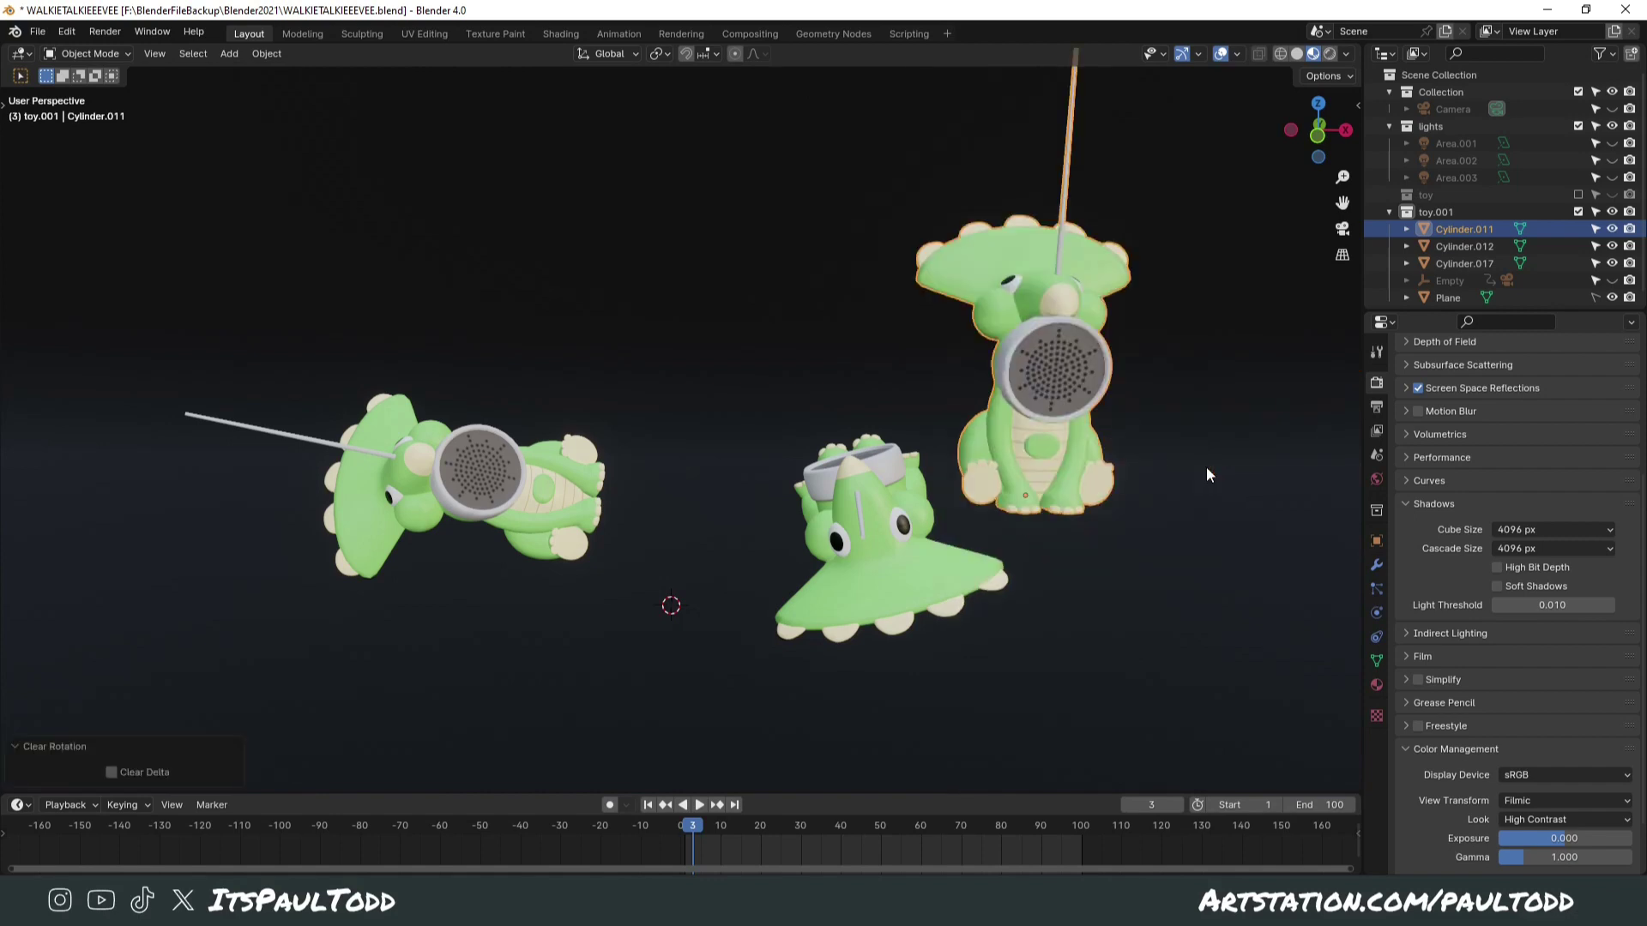
key(alt+g)
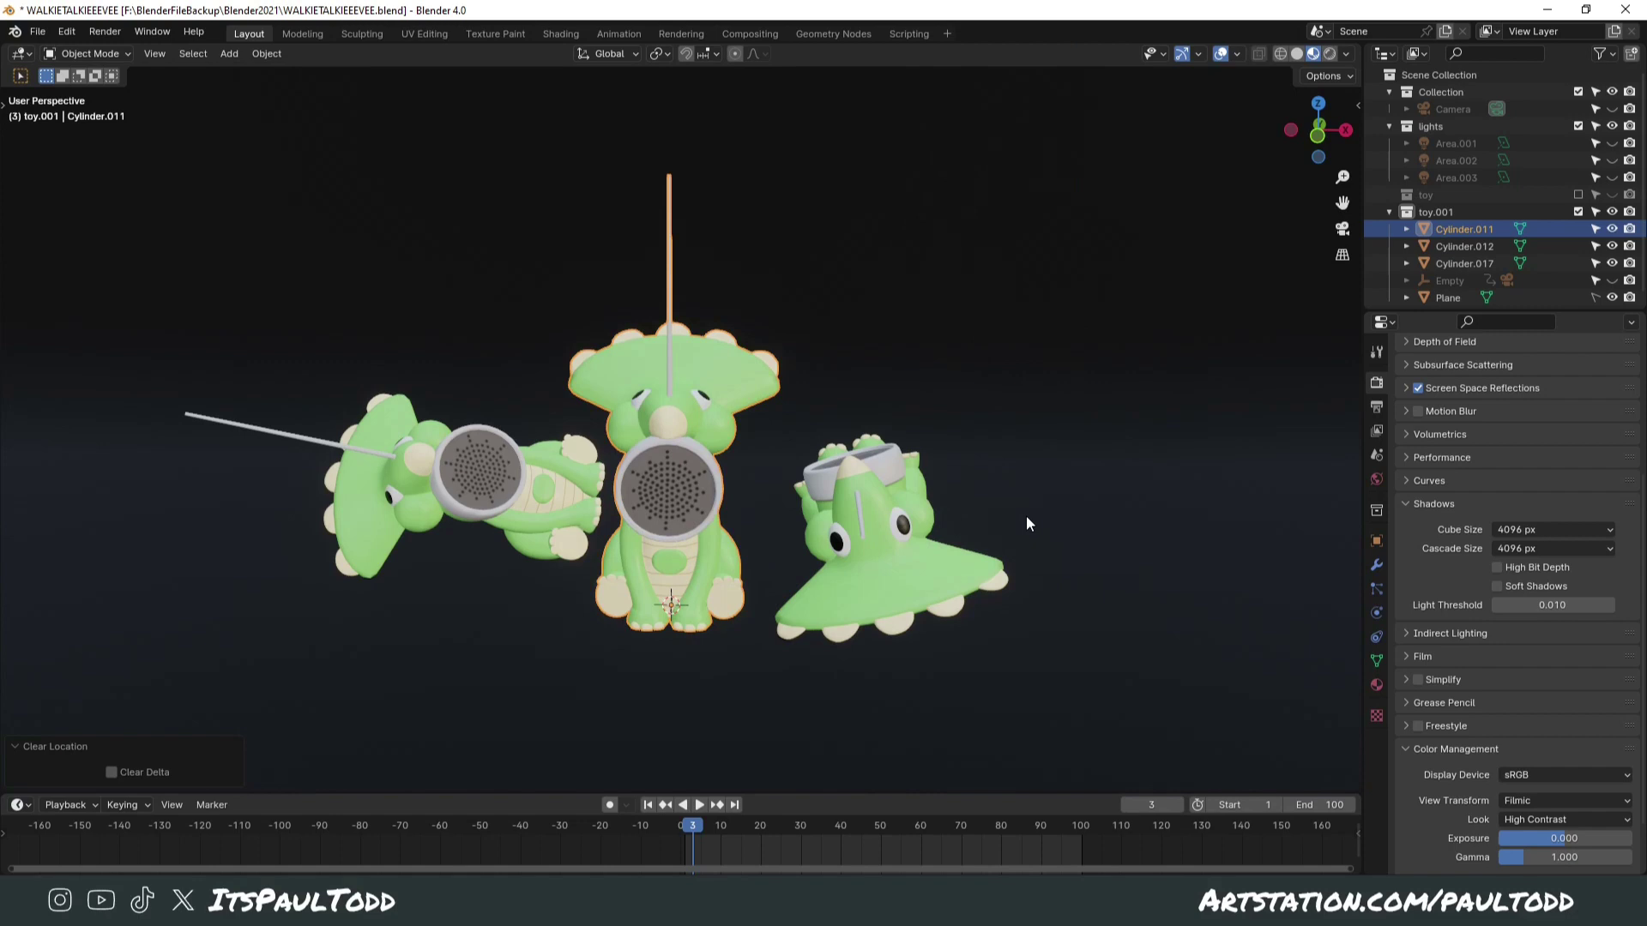
click(488, 491)
key(alt+r)
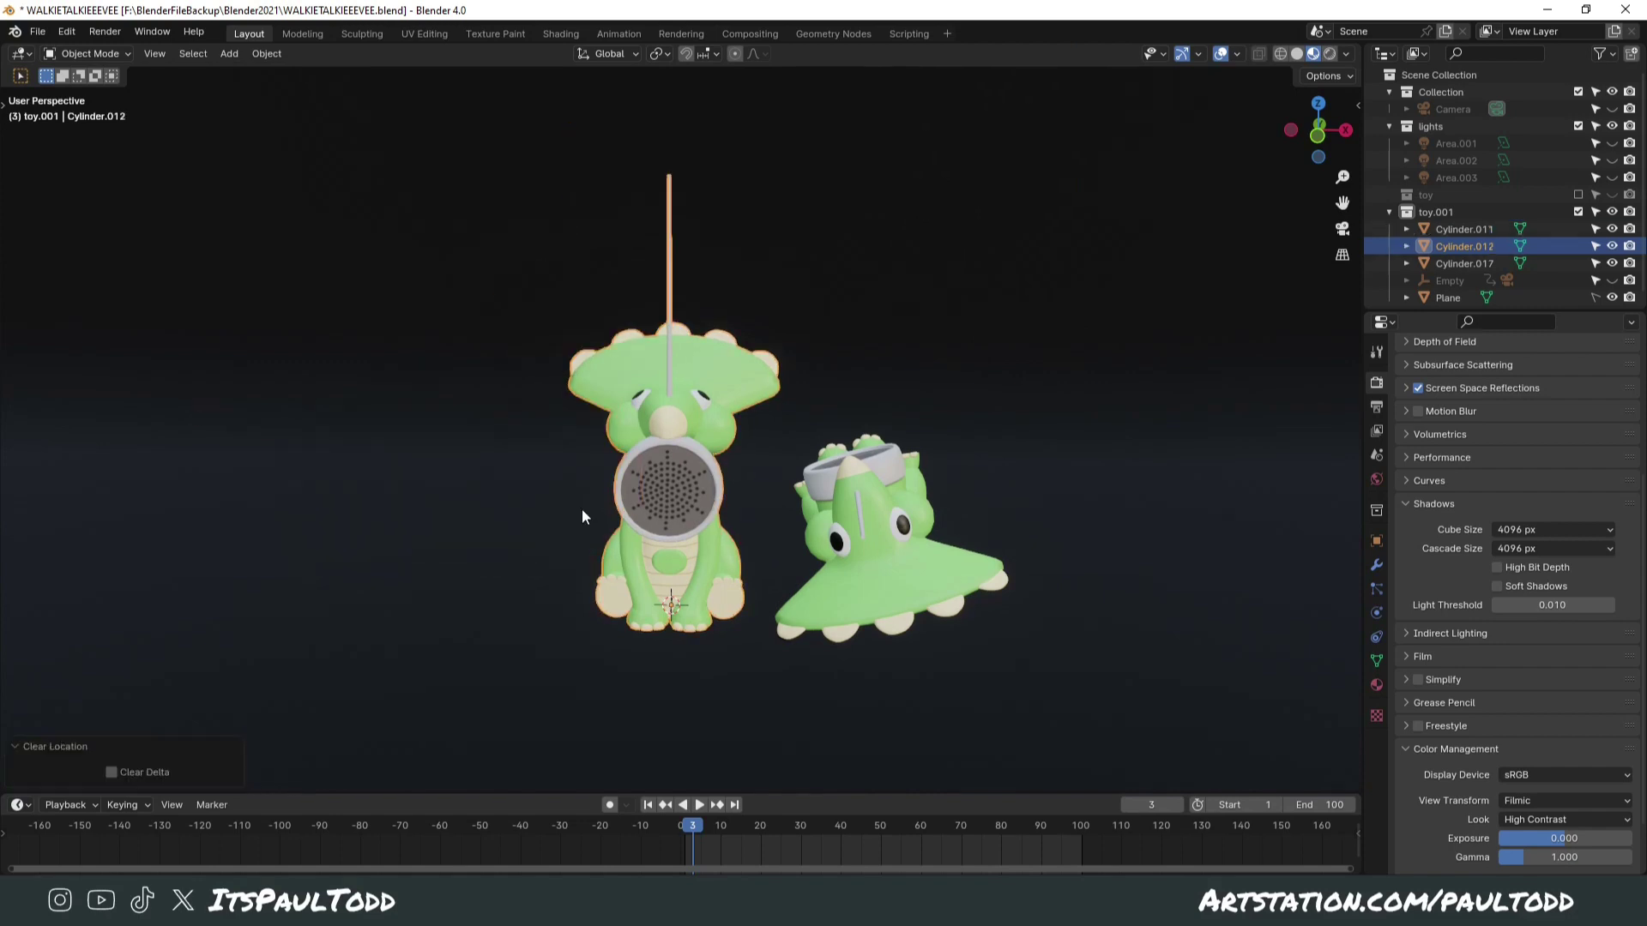
click(944, 568)
key(alt+r)
key(alt+g)
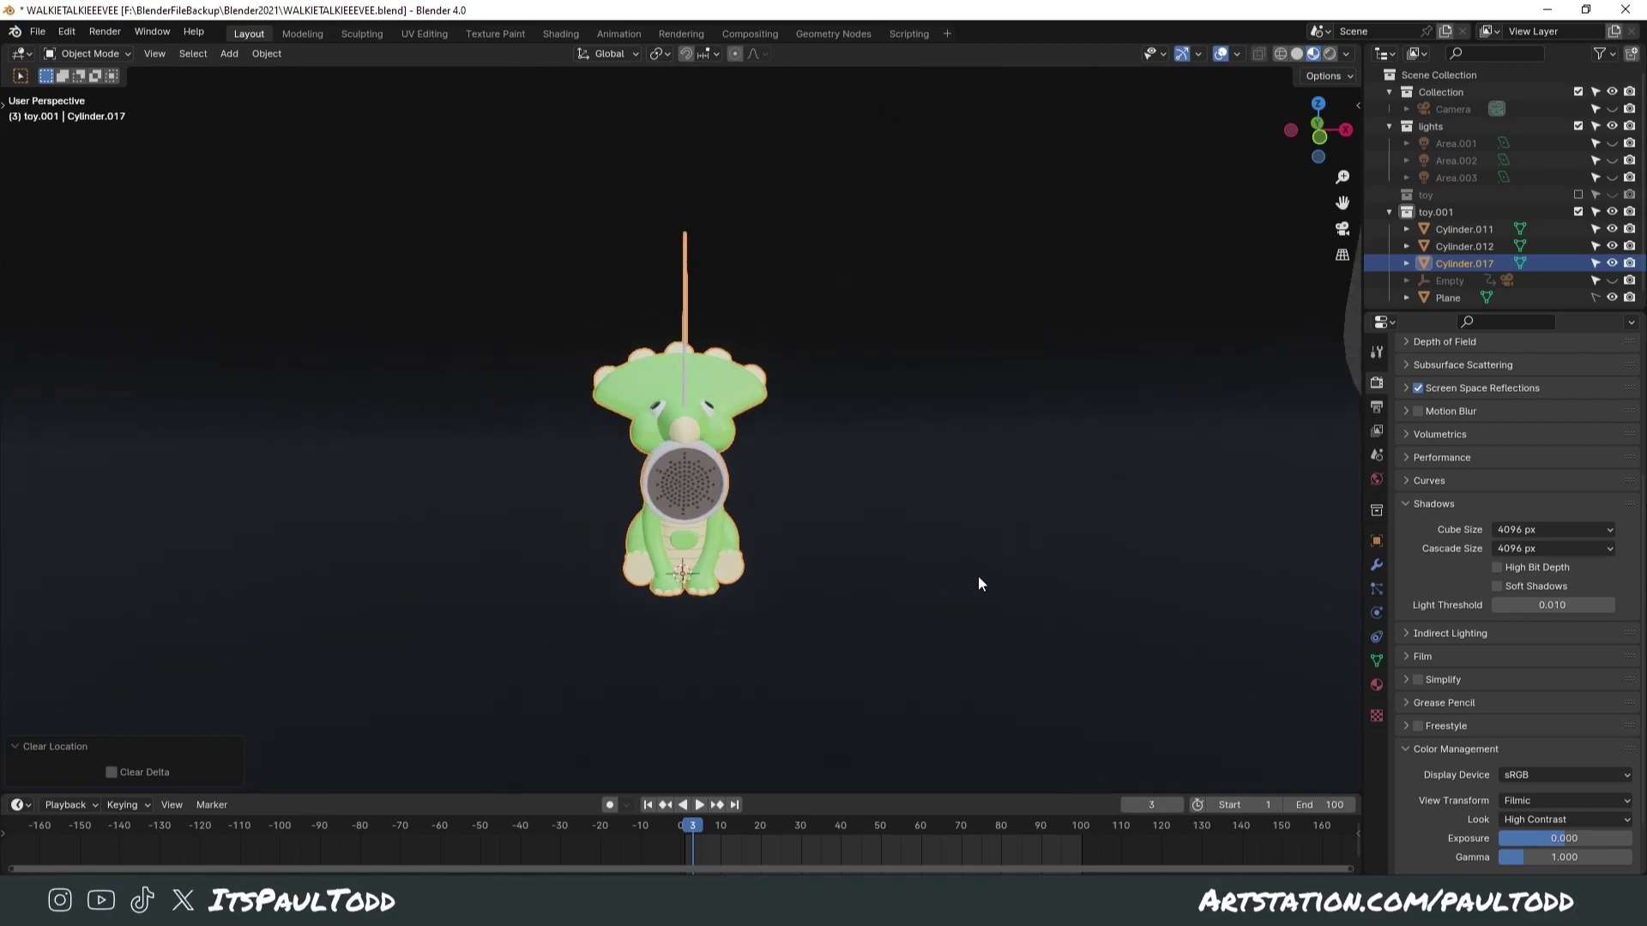
middle_drag(978, 575, 850, 572)
scroll(918, 540, up, 2)
scroll(851, 573, down, 1)
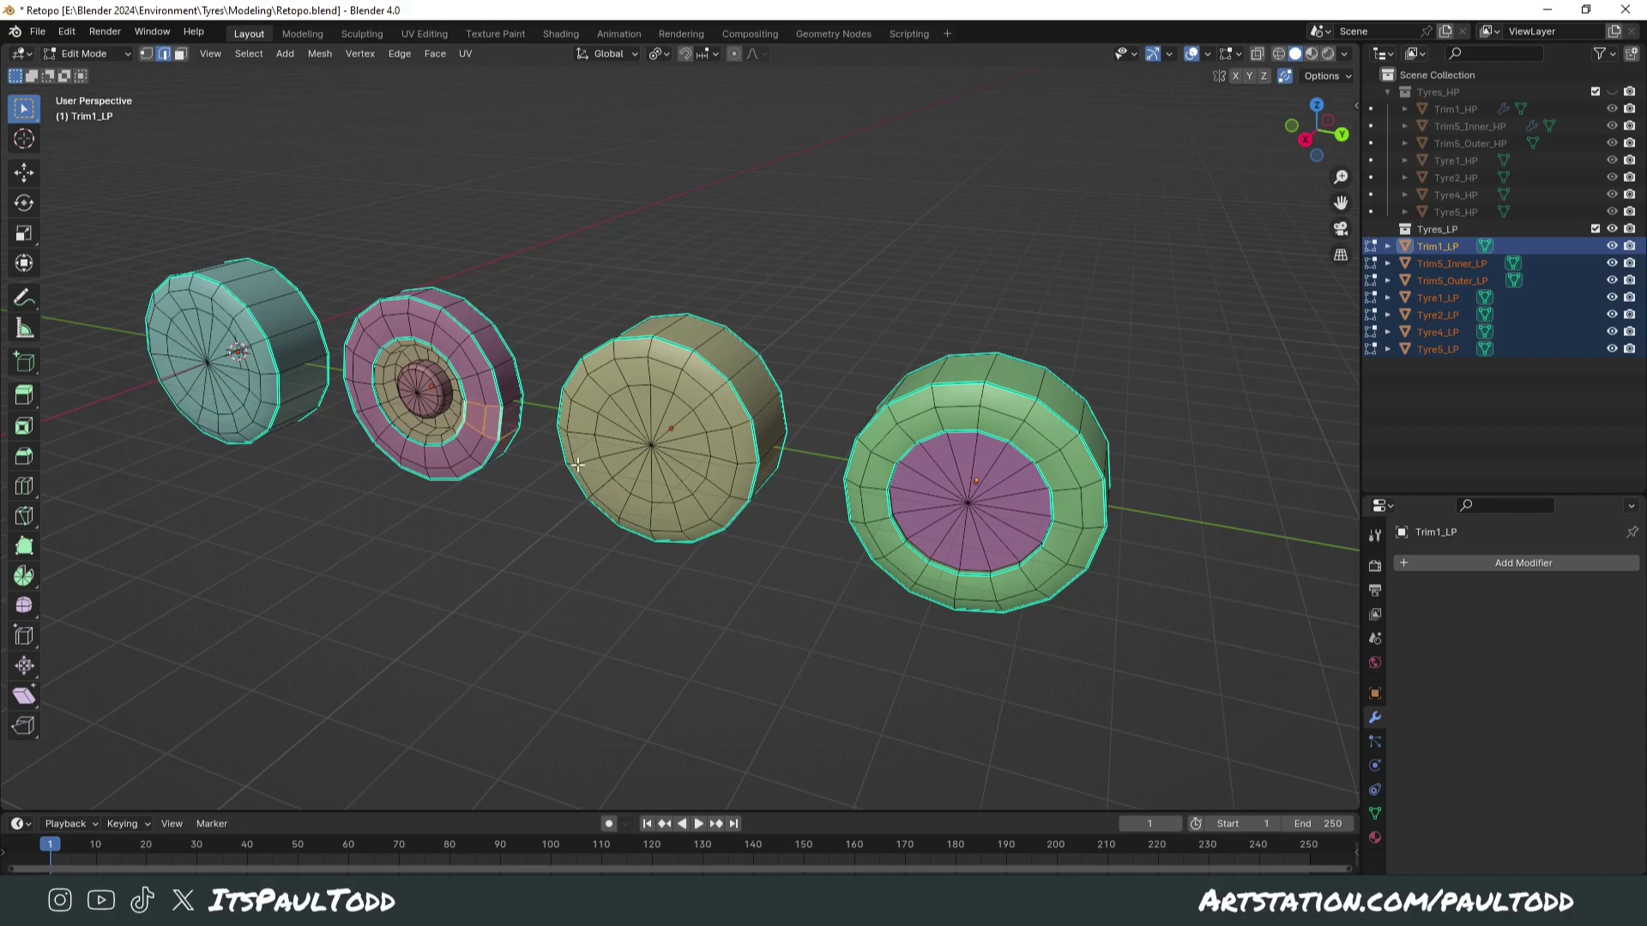
Step: Select a single rim edge on the green tyre after clearing a stray yellow-tyre edge selection
click(656, 434)
click(756, 540)
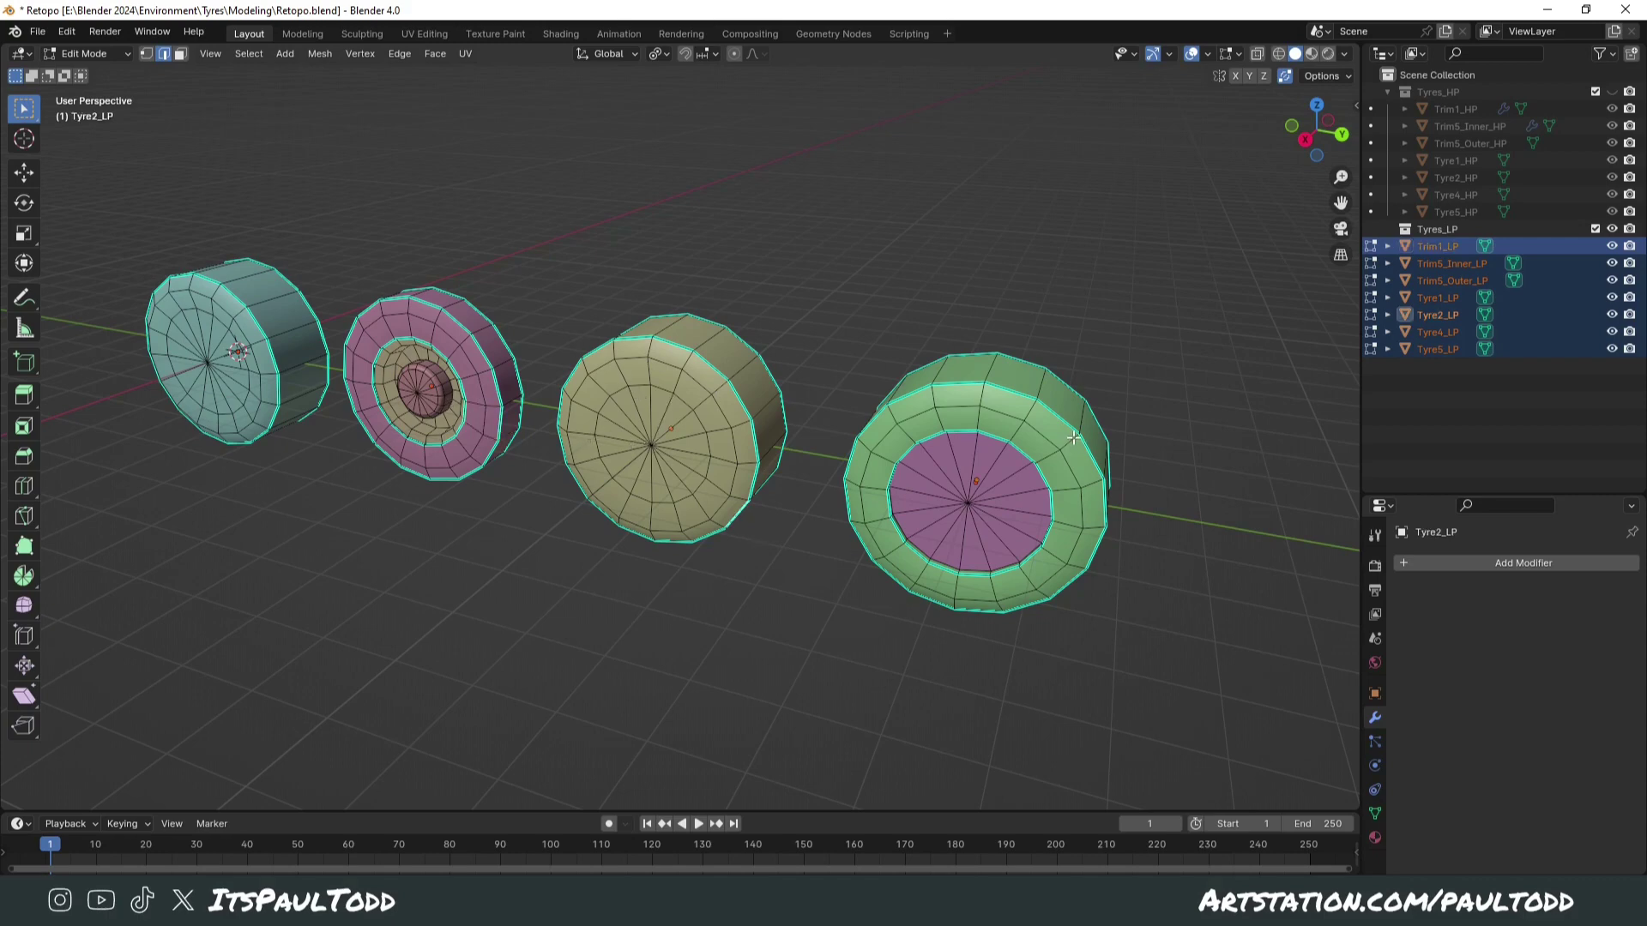
key(space)
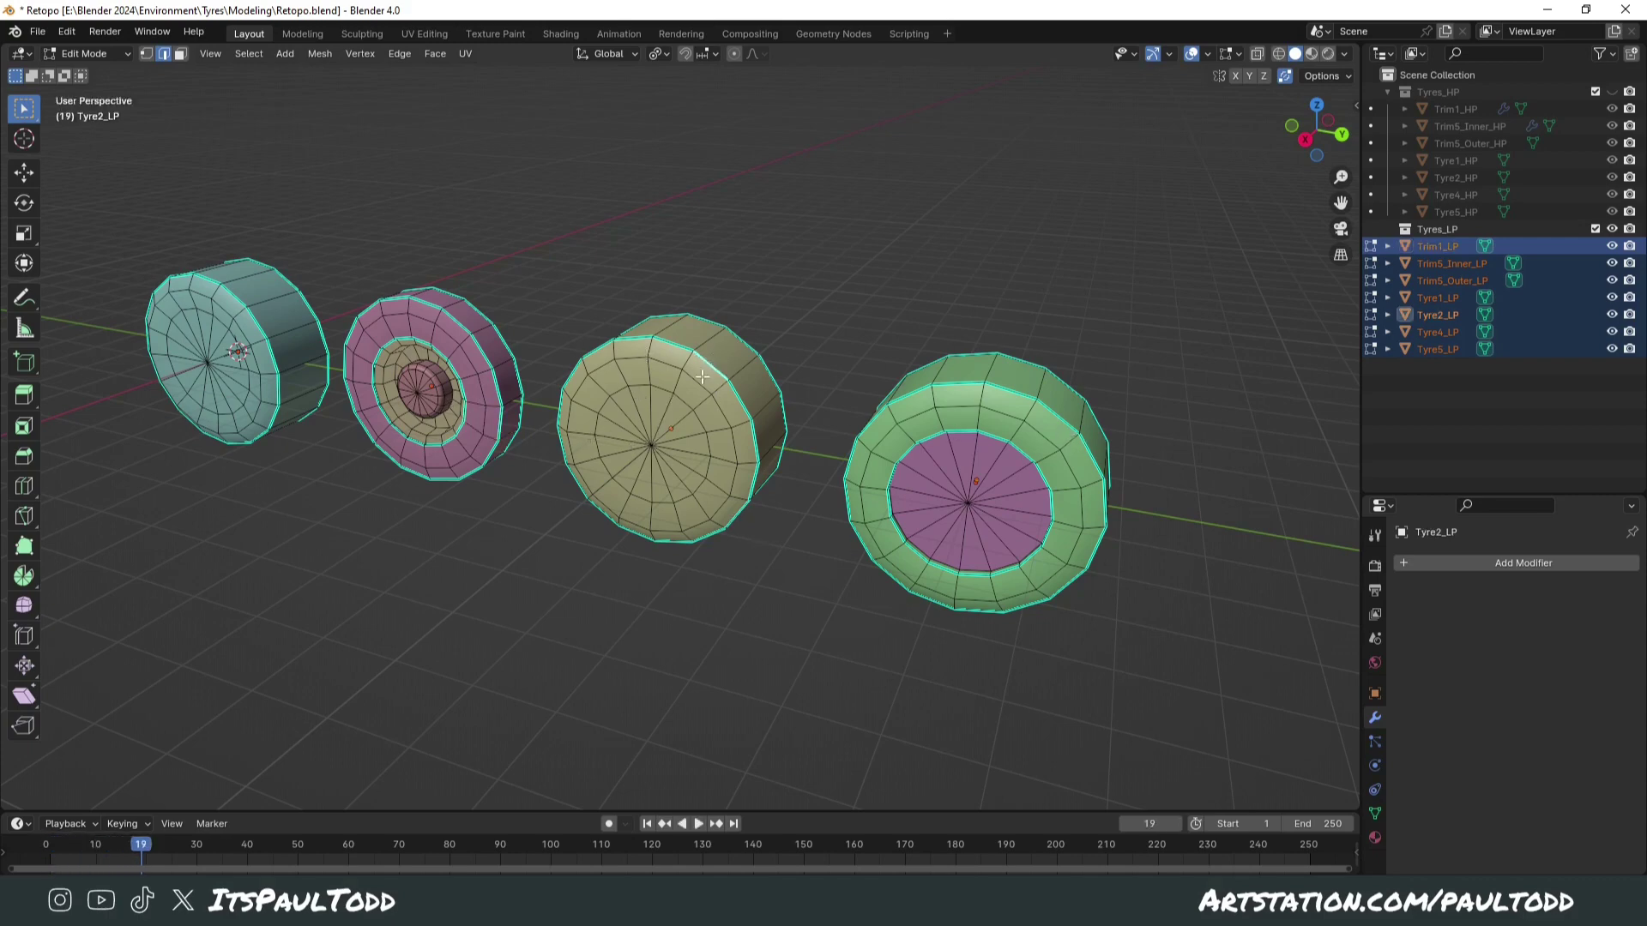
key(Escape)
key(ctrl+e)
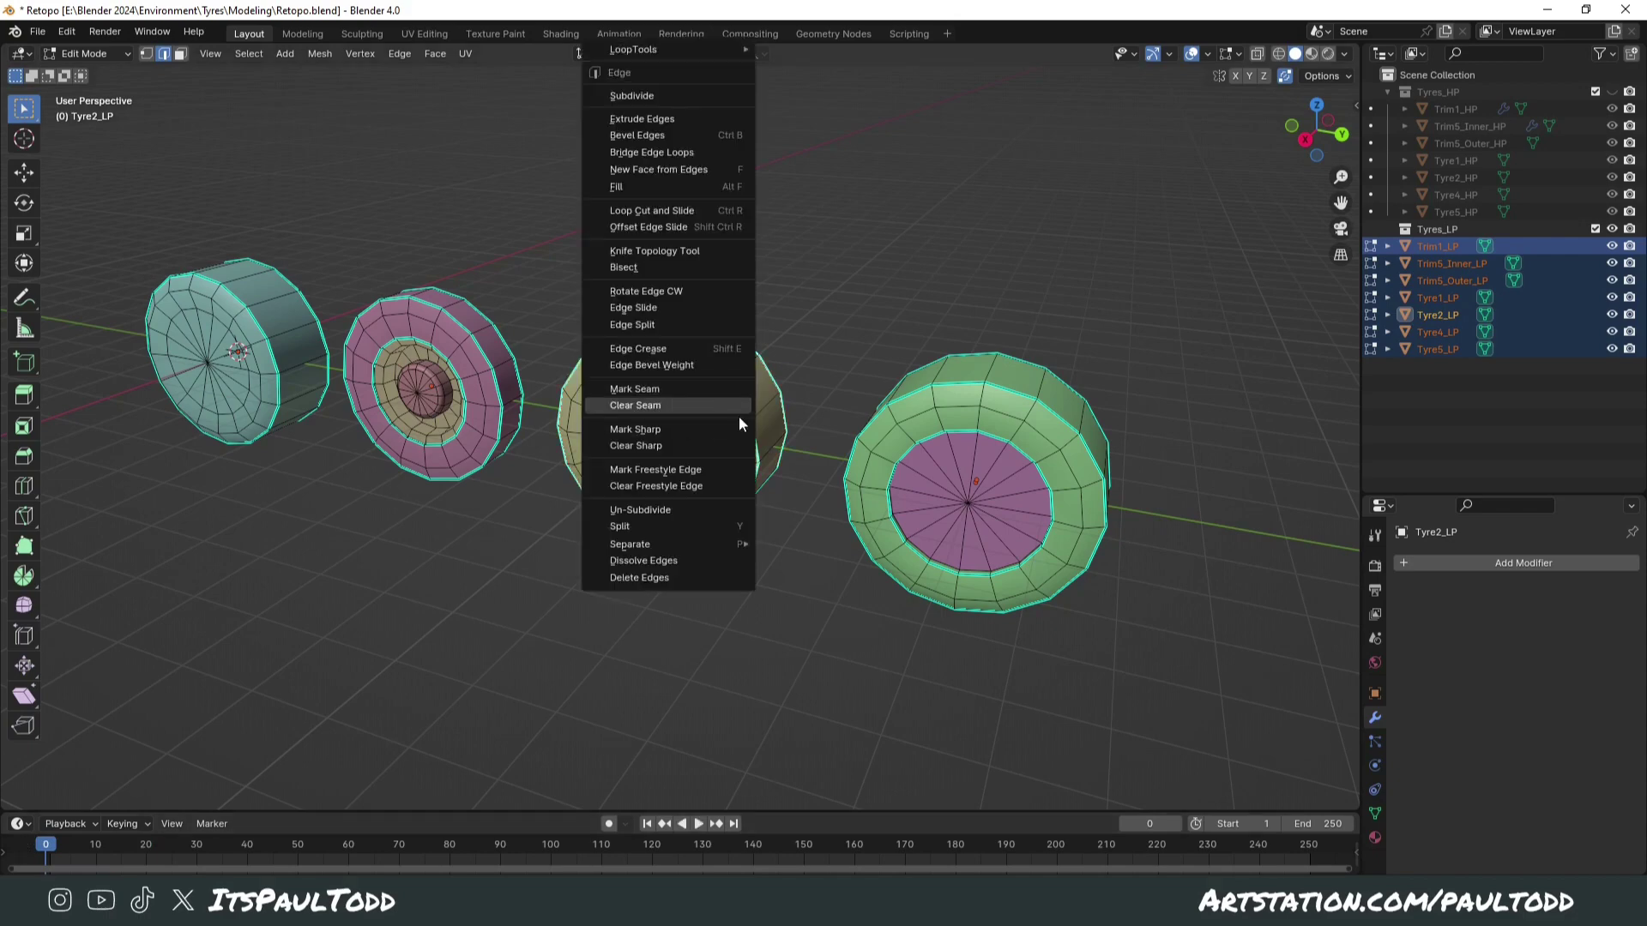
click(1053, 422)
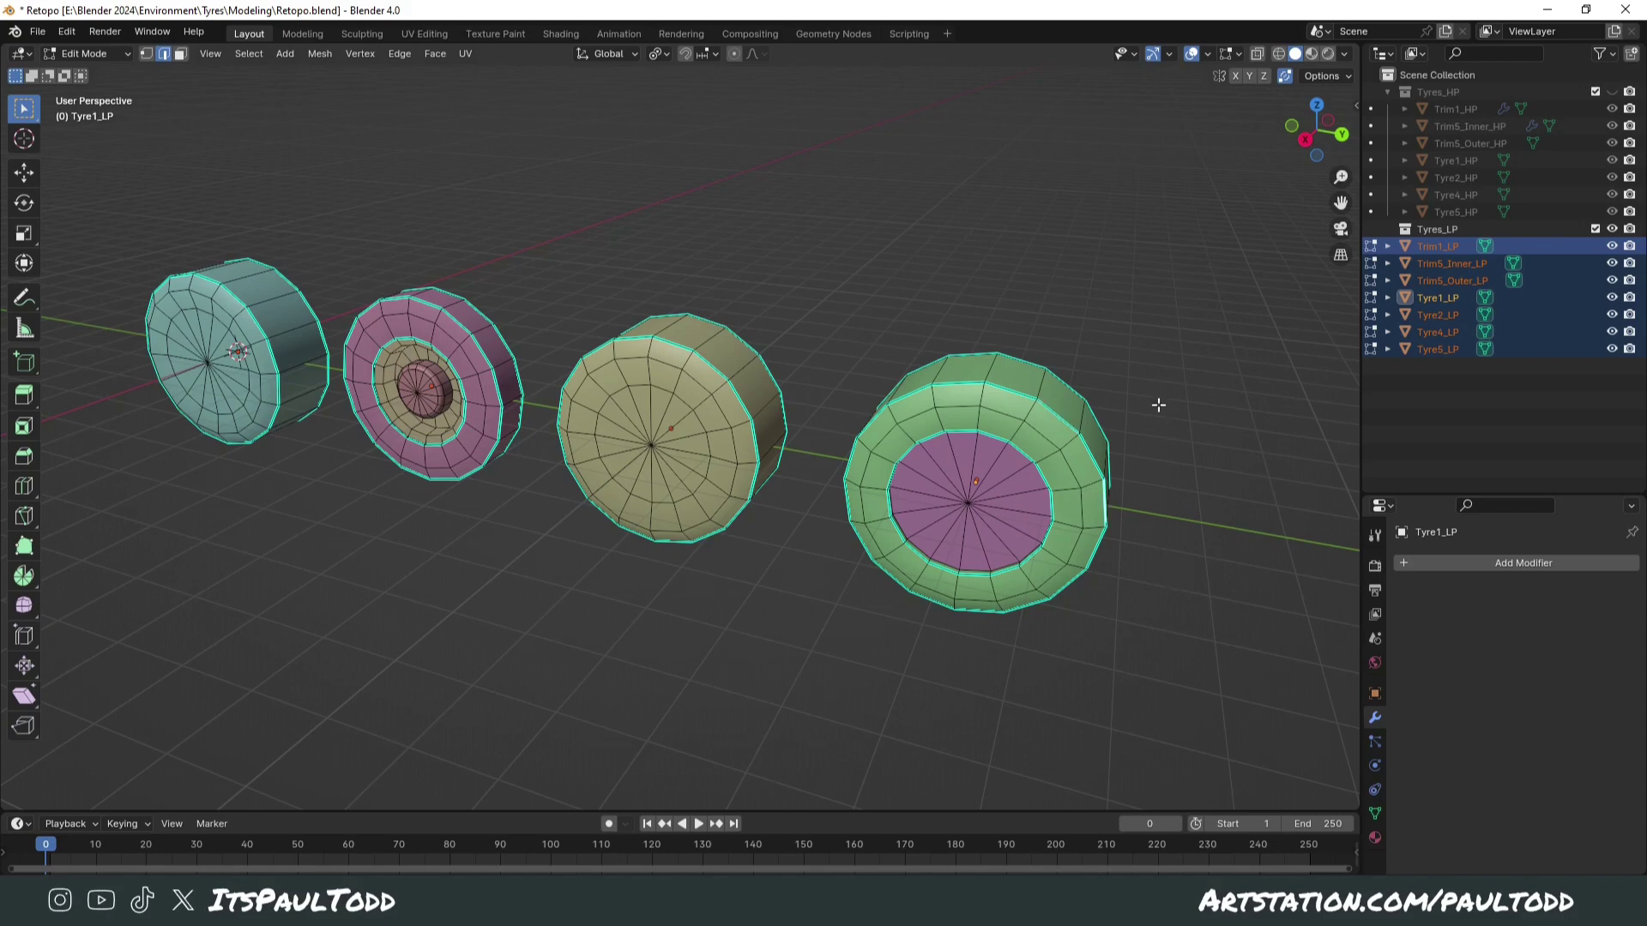
click(1063, 421)
Step: Select all edges of matching Sharpness with Shift+G and mark them as seams
key(shift+g)
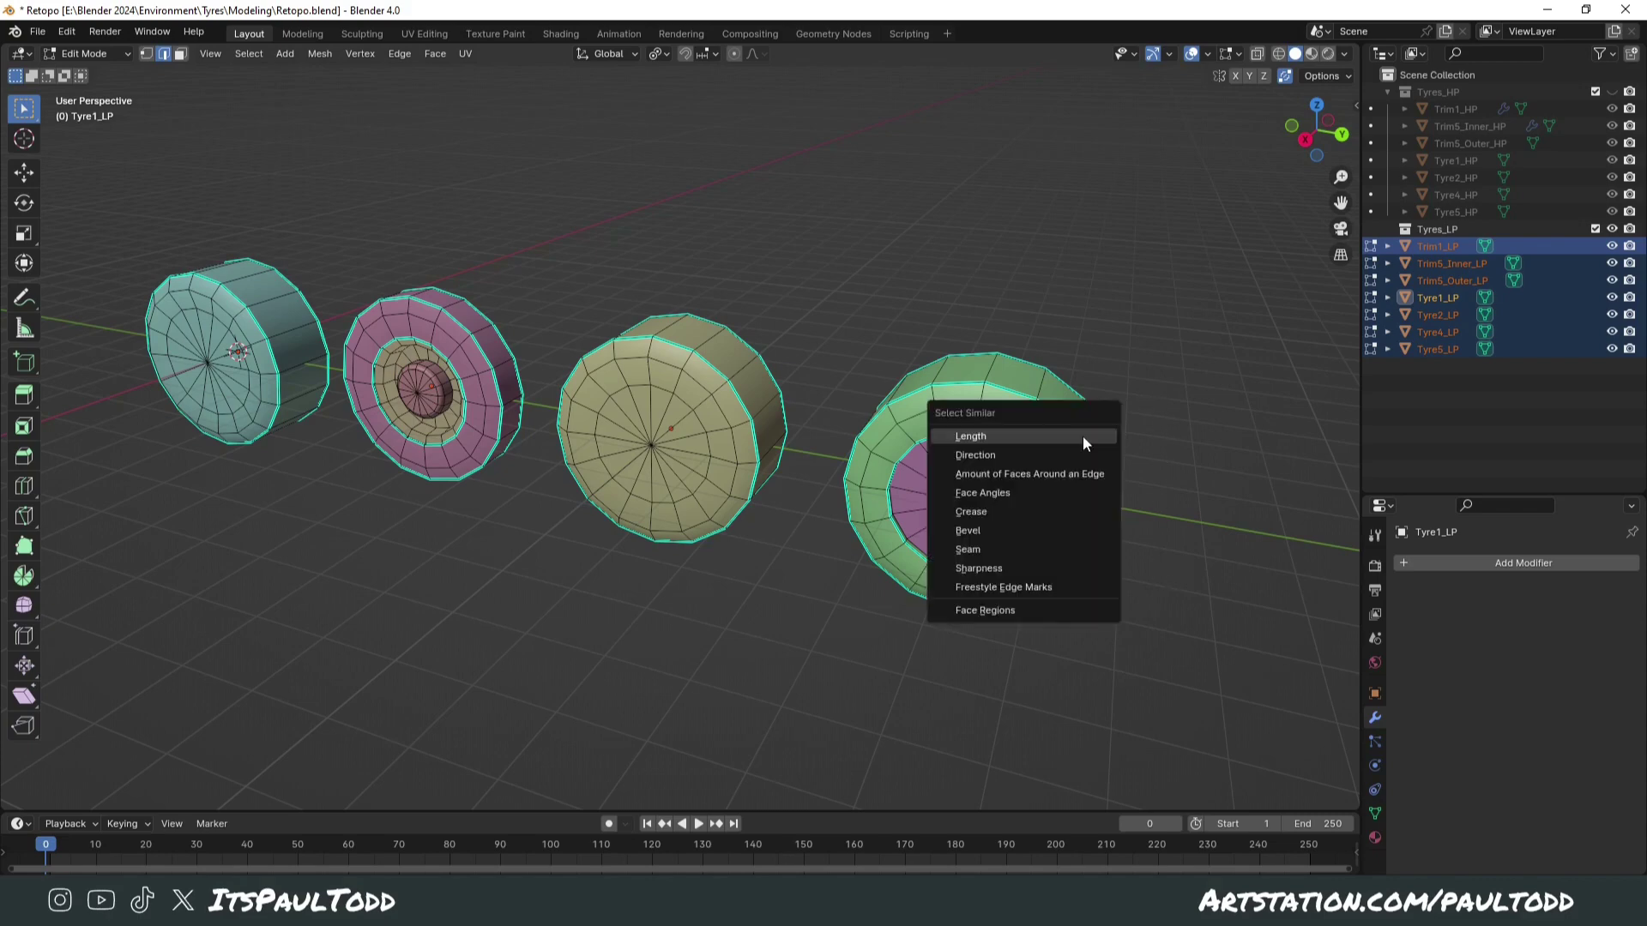
click(1003, 569)
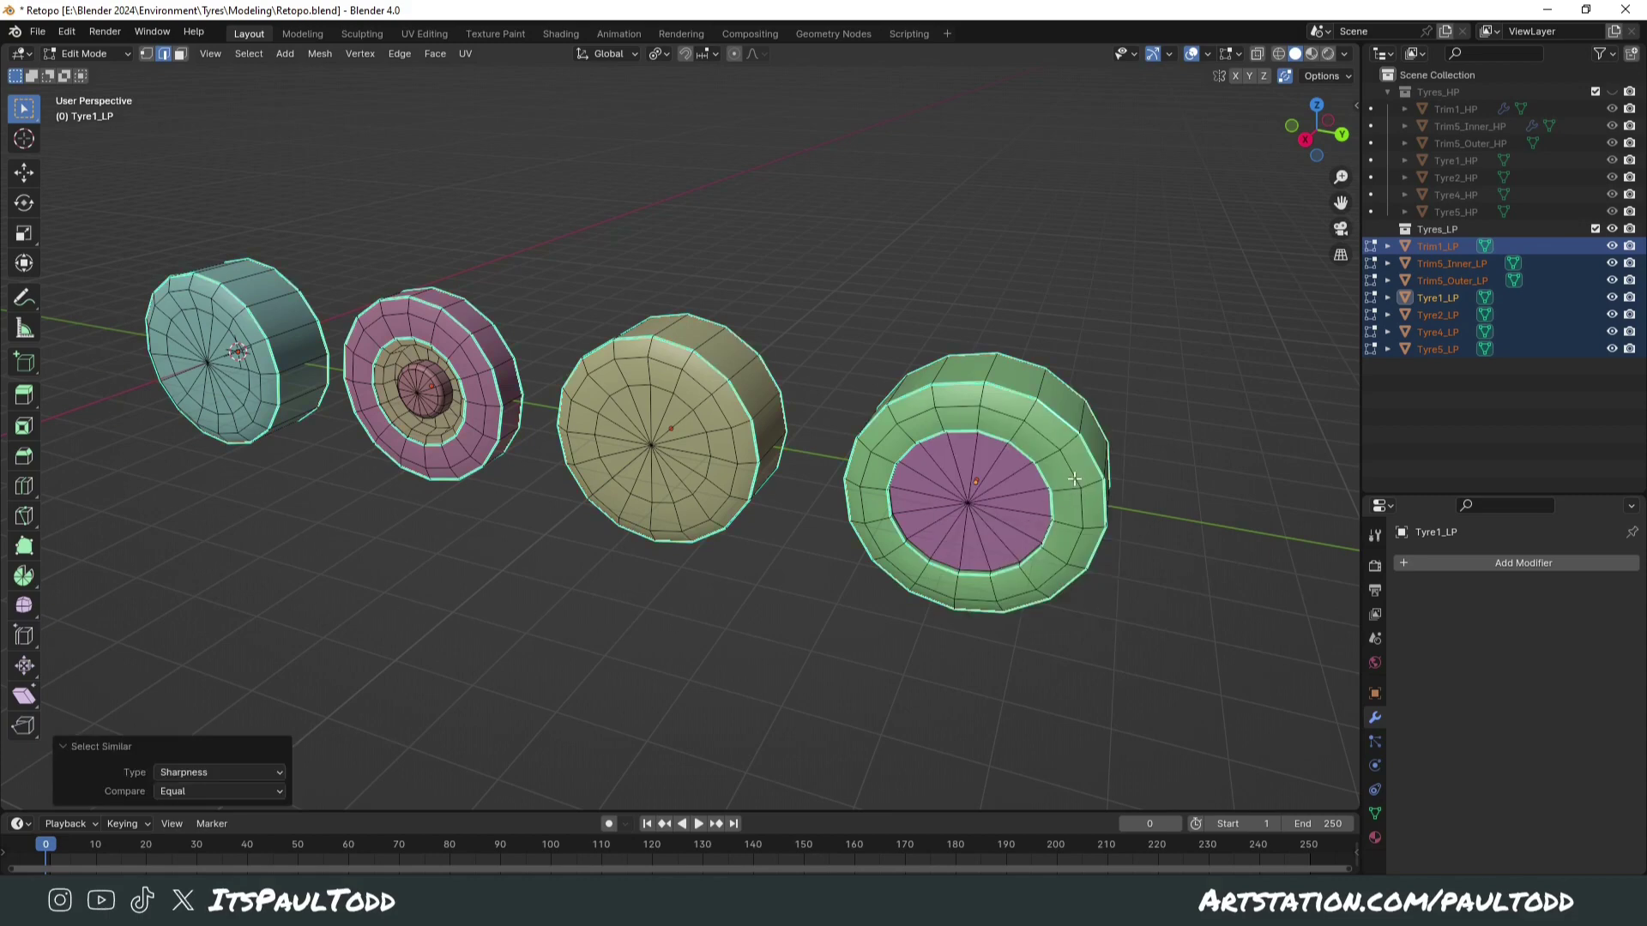
right_click(993, 453)
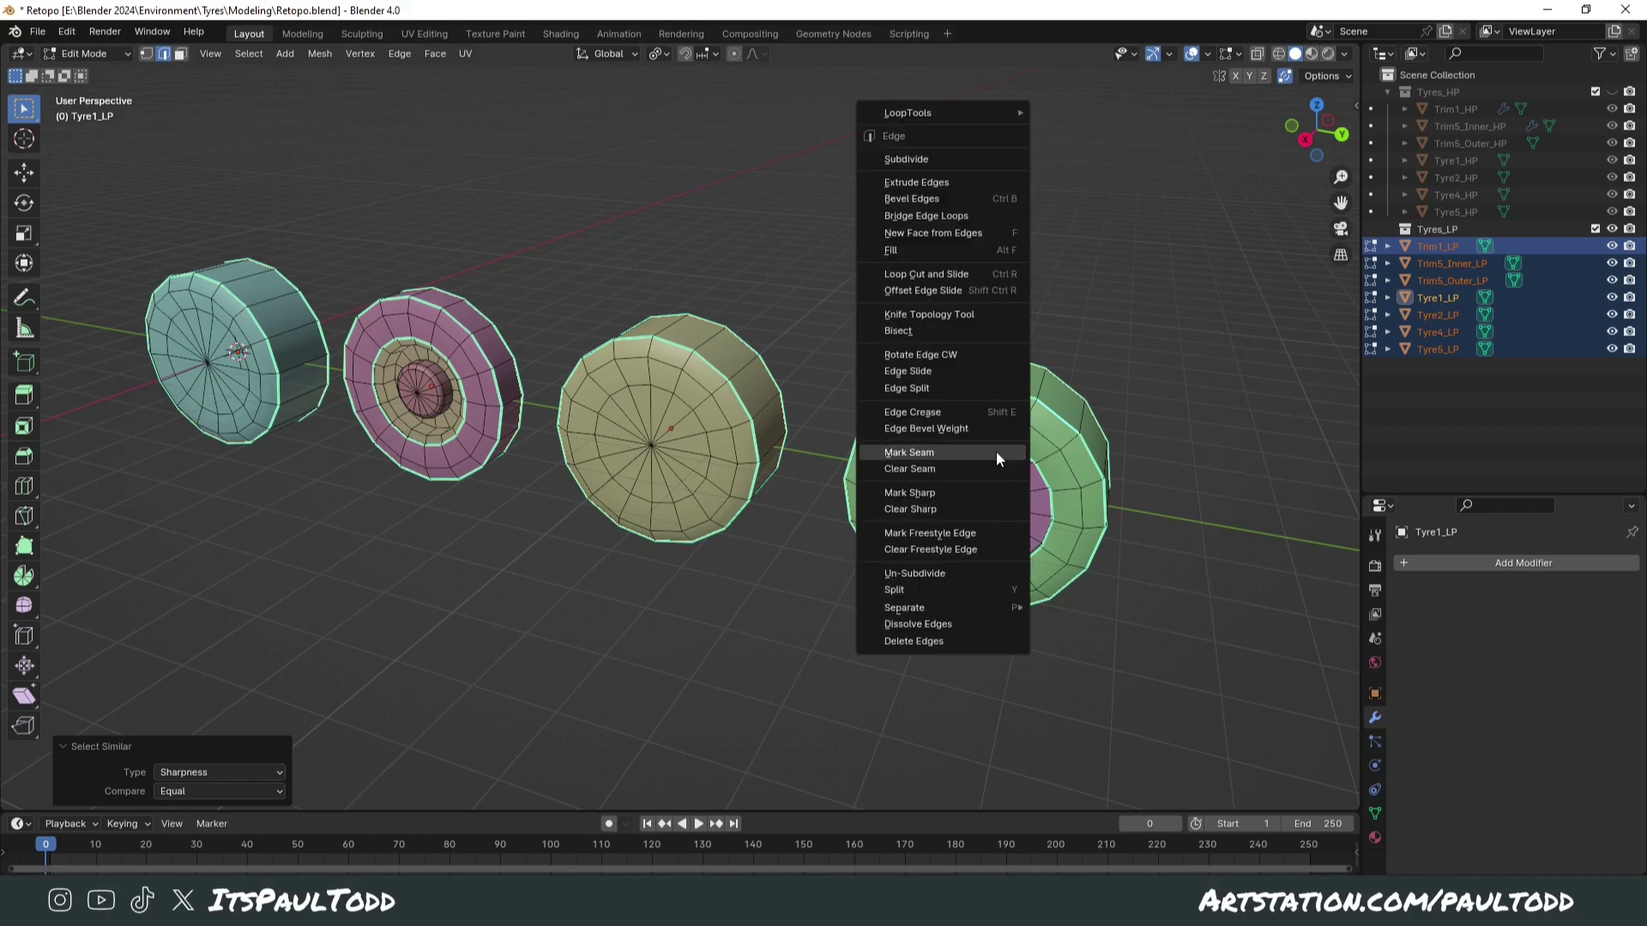
click(909, 452)
click(977, 287)
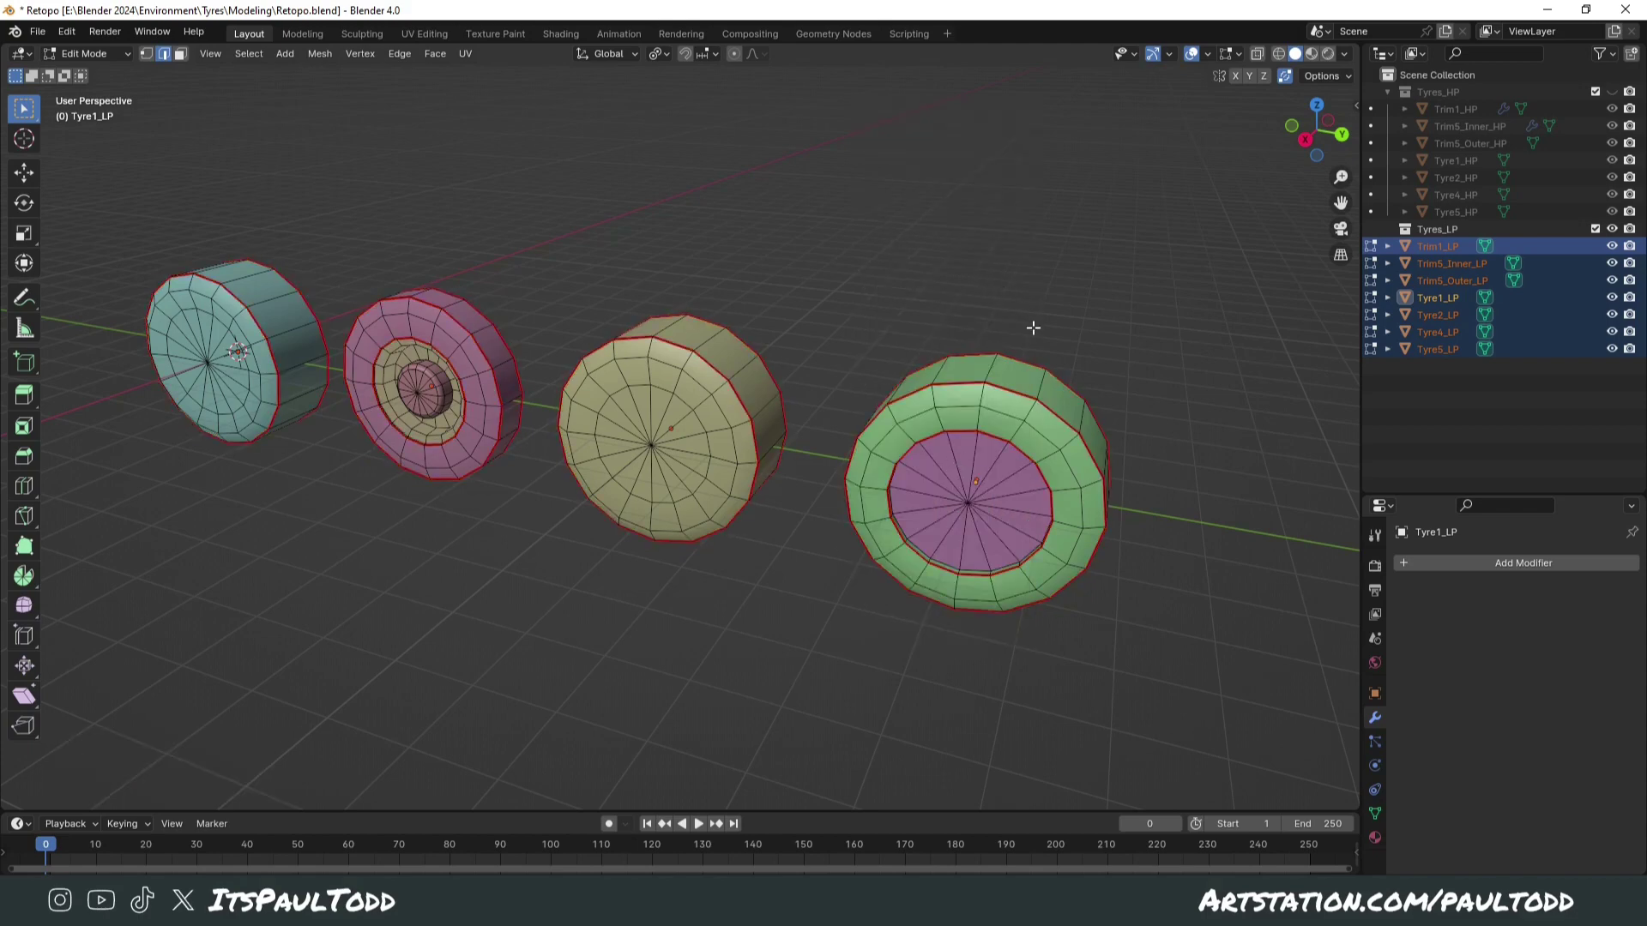
key(shift+g)
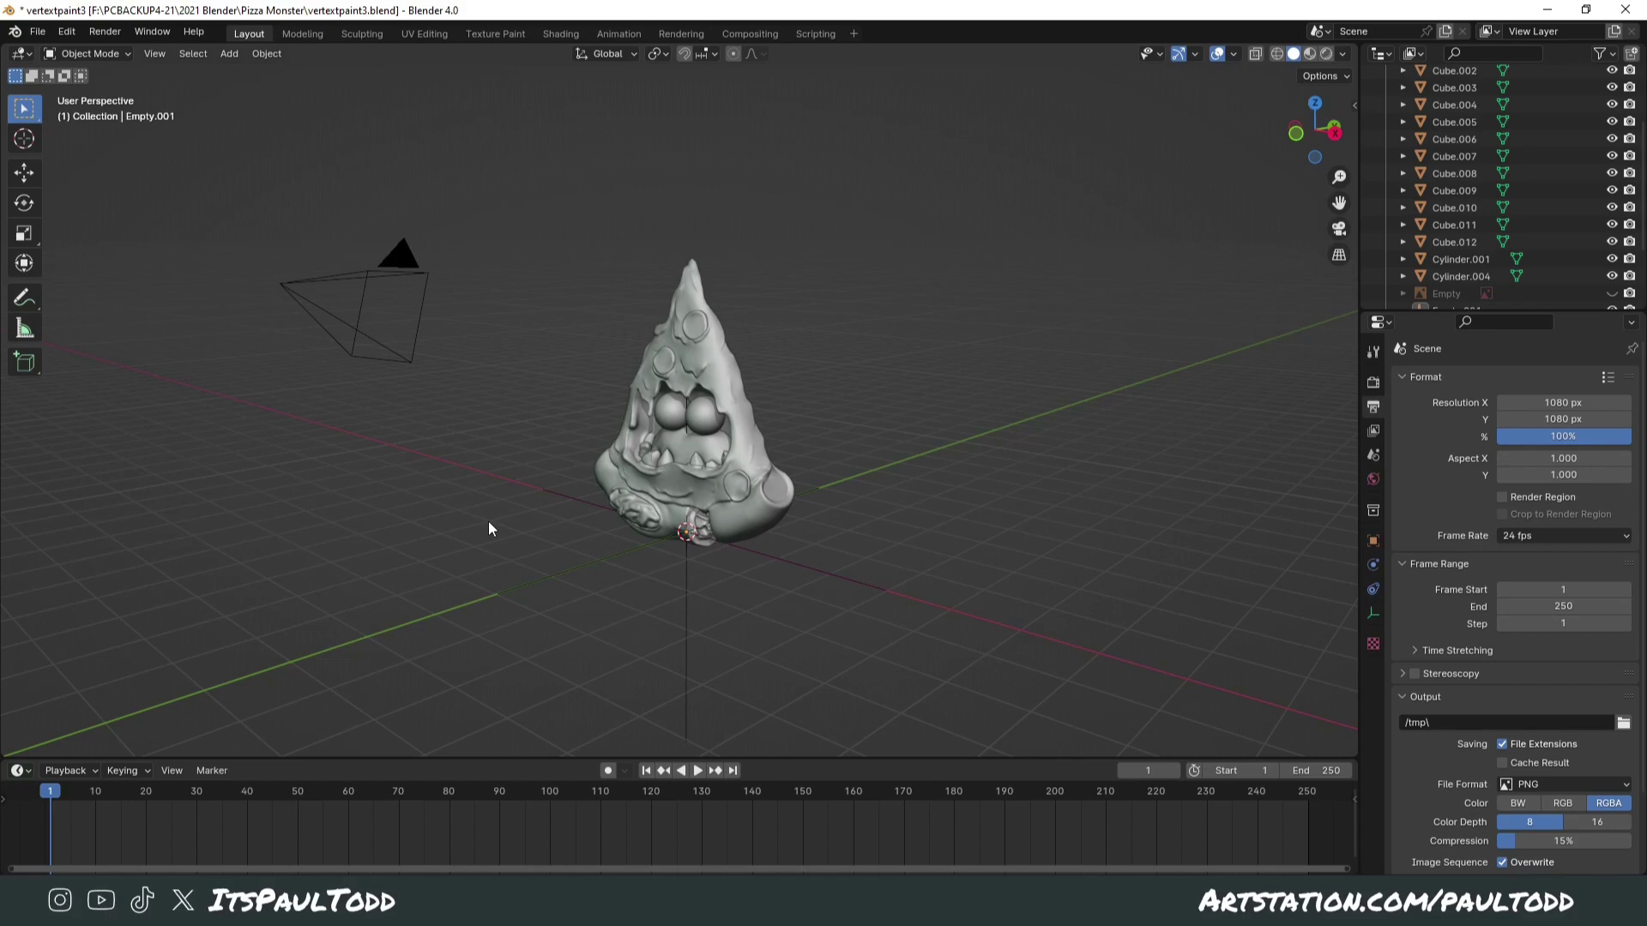
Step: Parent the camera to Empty.001 using Object (Keep Transform) so it stays in place
click(411, 255)
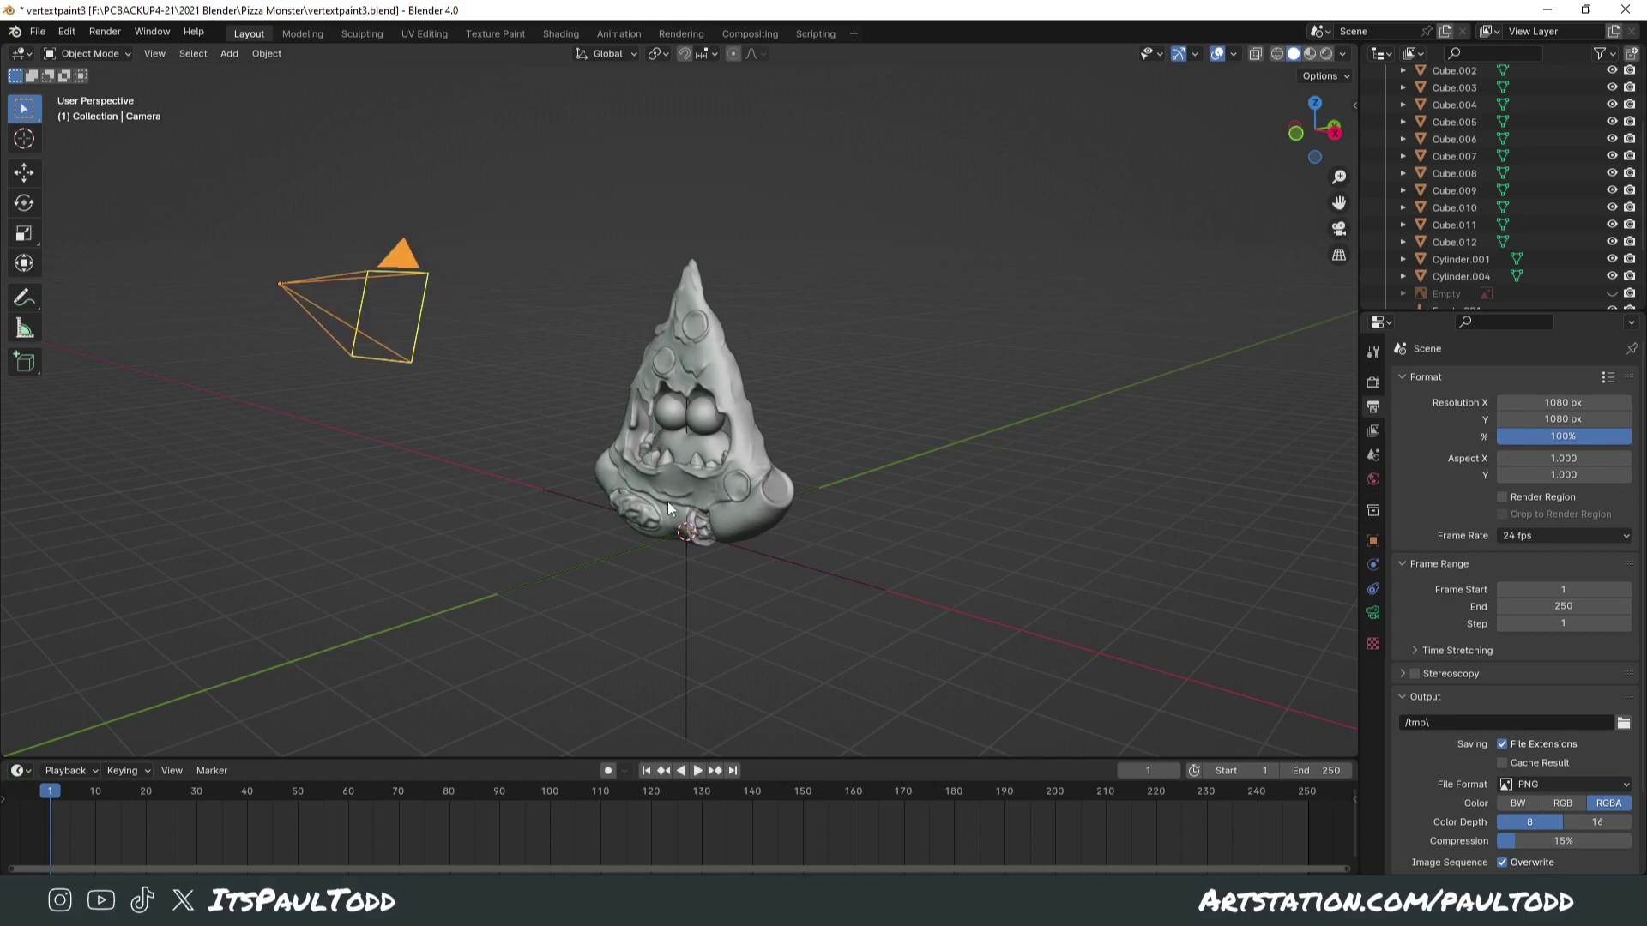
click(689, 596)
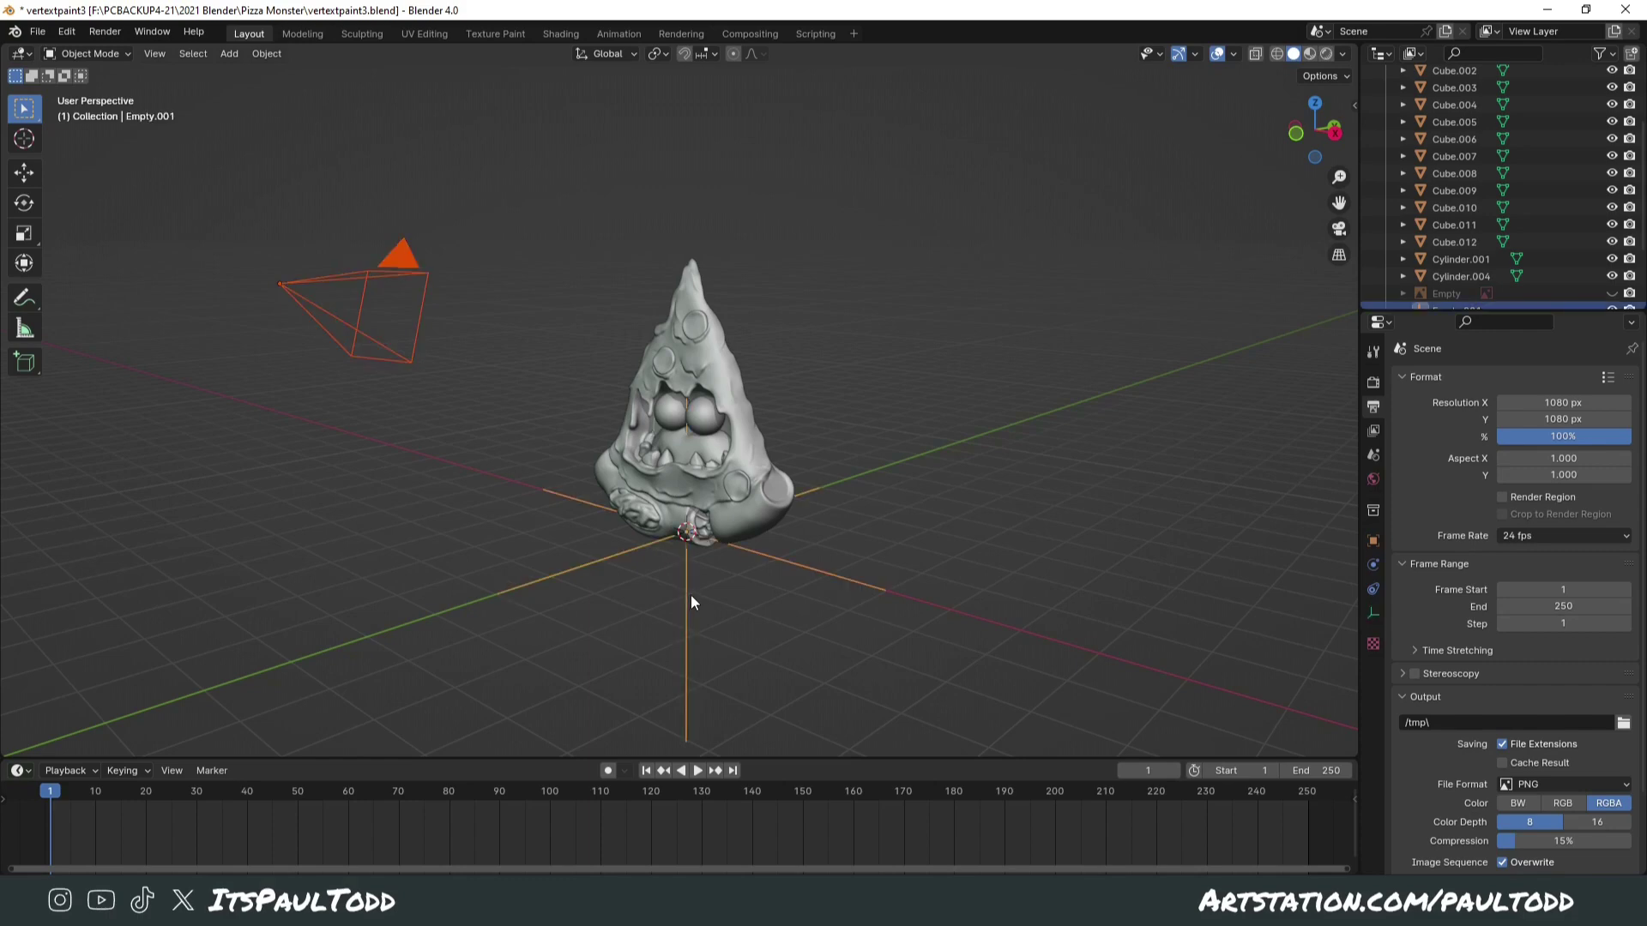
key(ctrl+p)
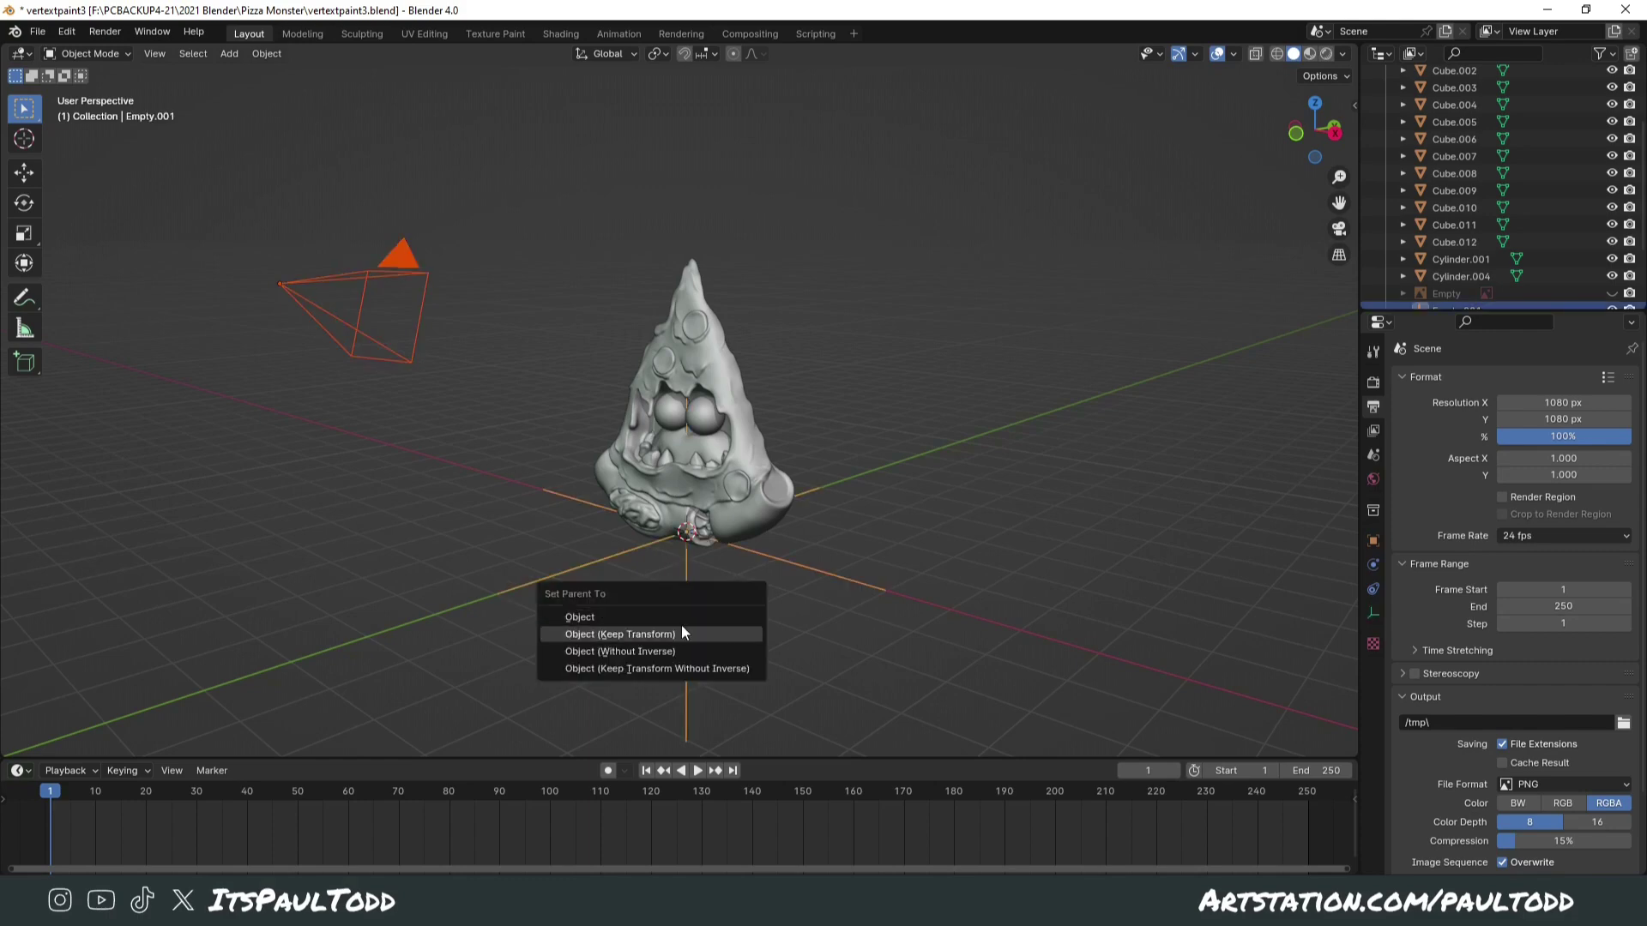
click(627, 635)
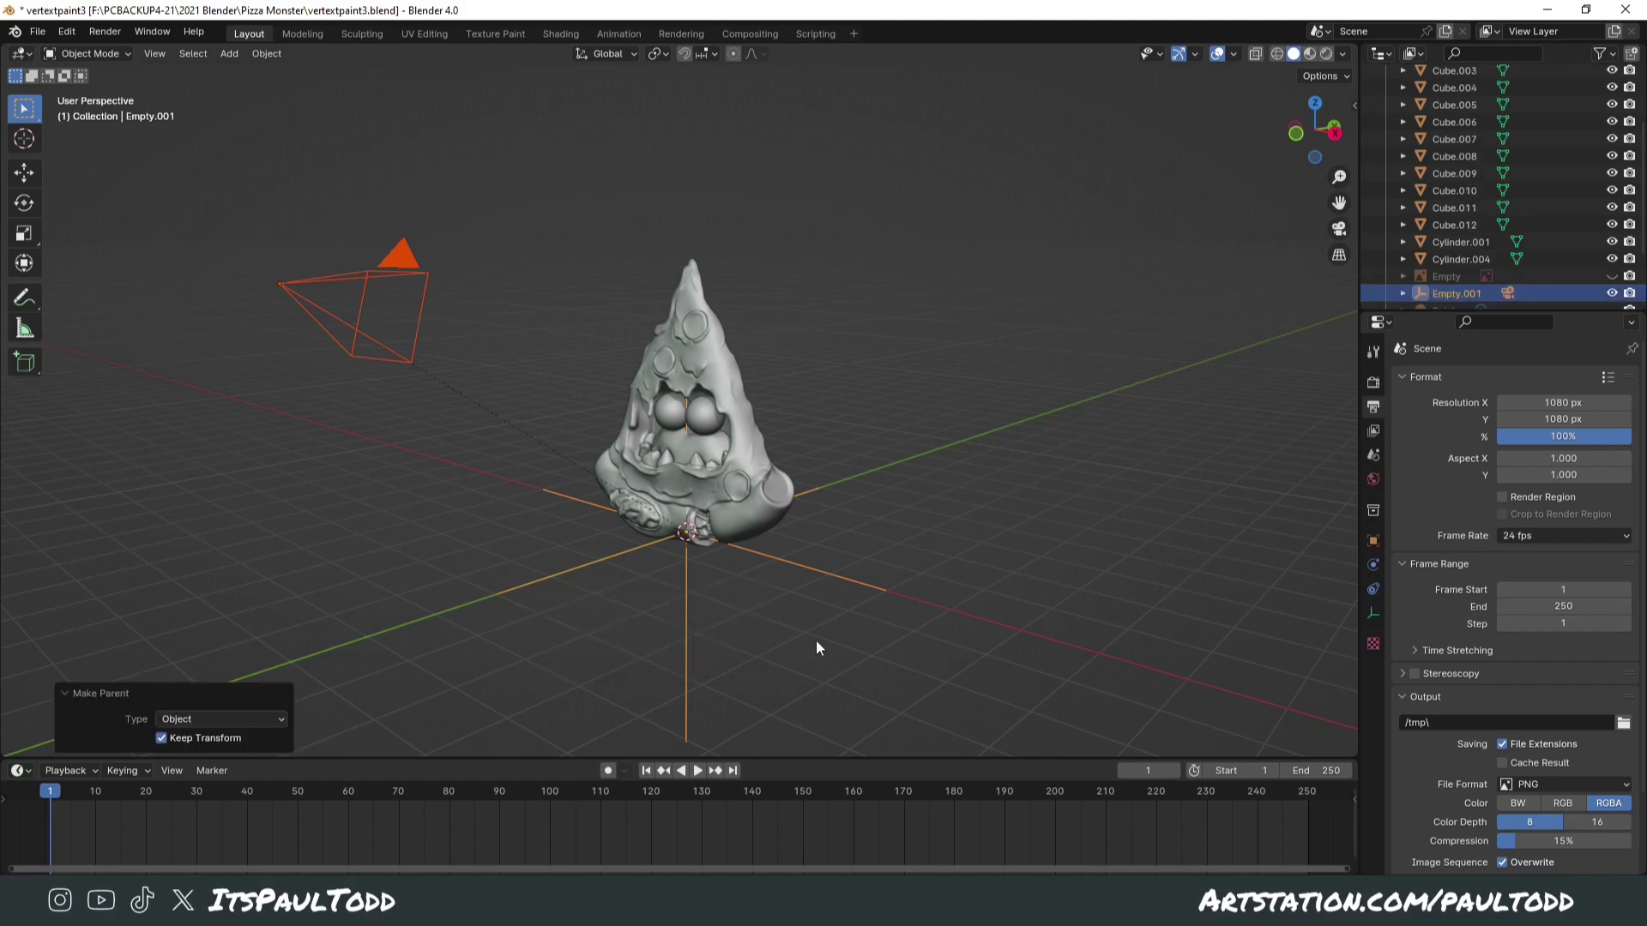
Step: Start a Z-axis rotation of the empty, then cancel it and deselect the empty
click(695, 659)
key(r)
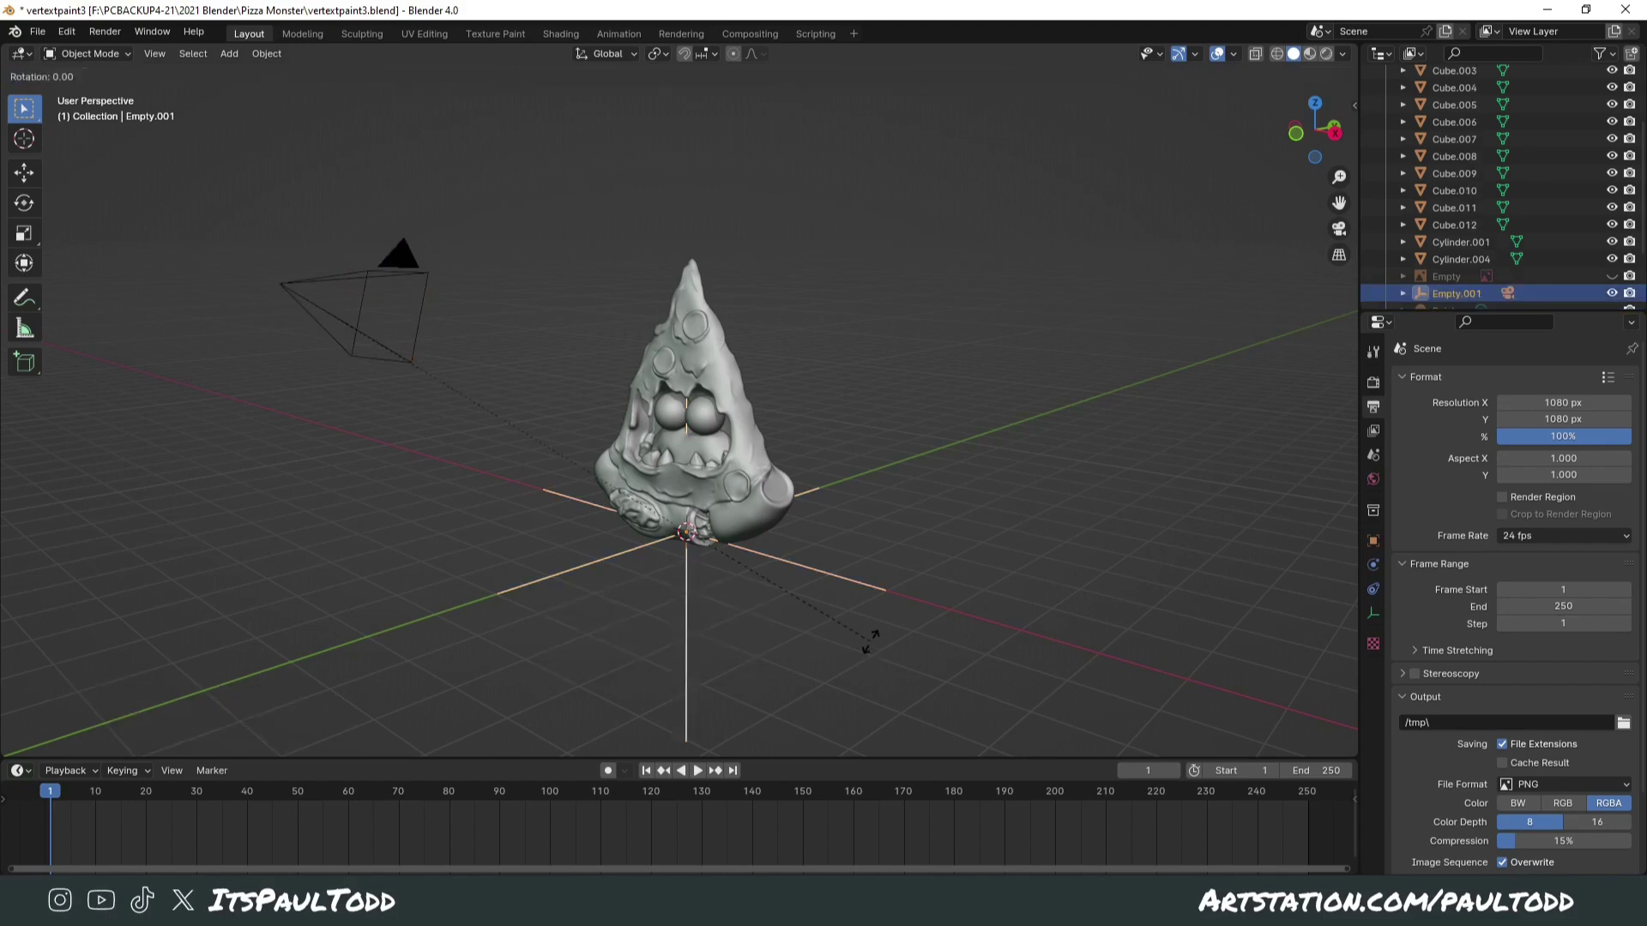
key(z)
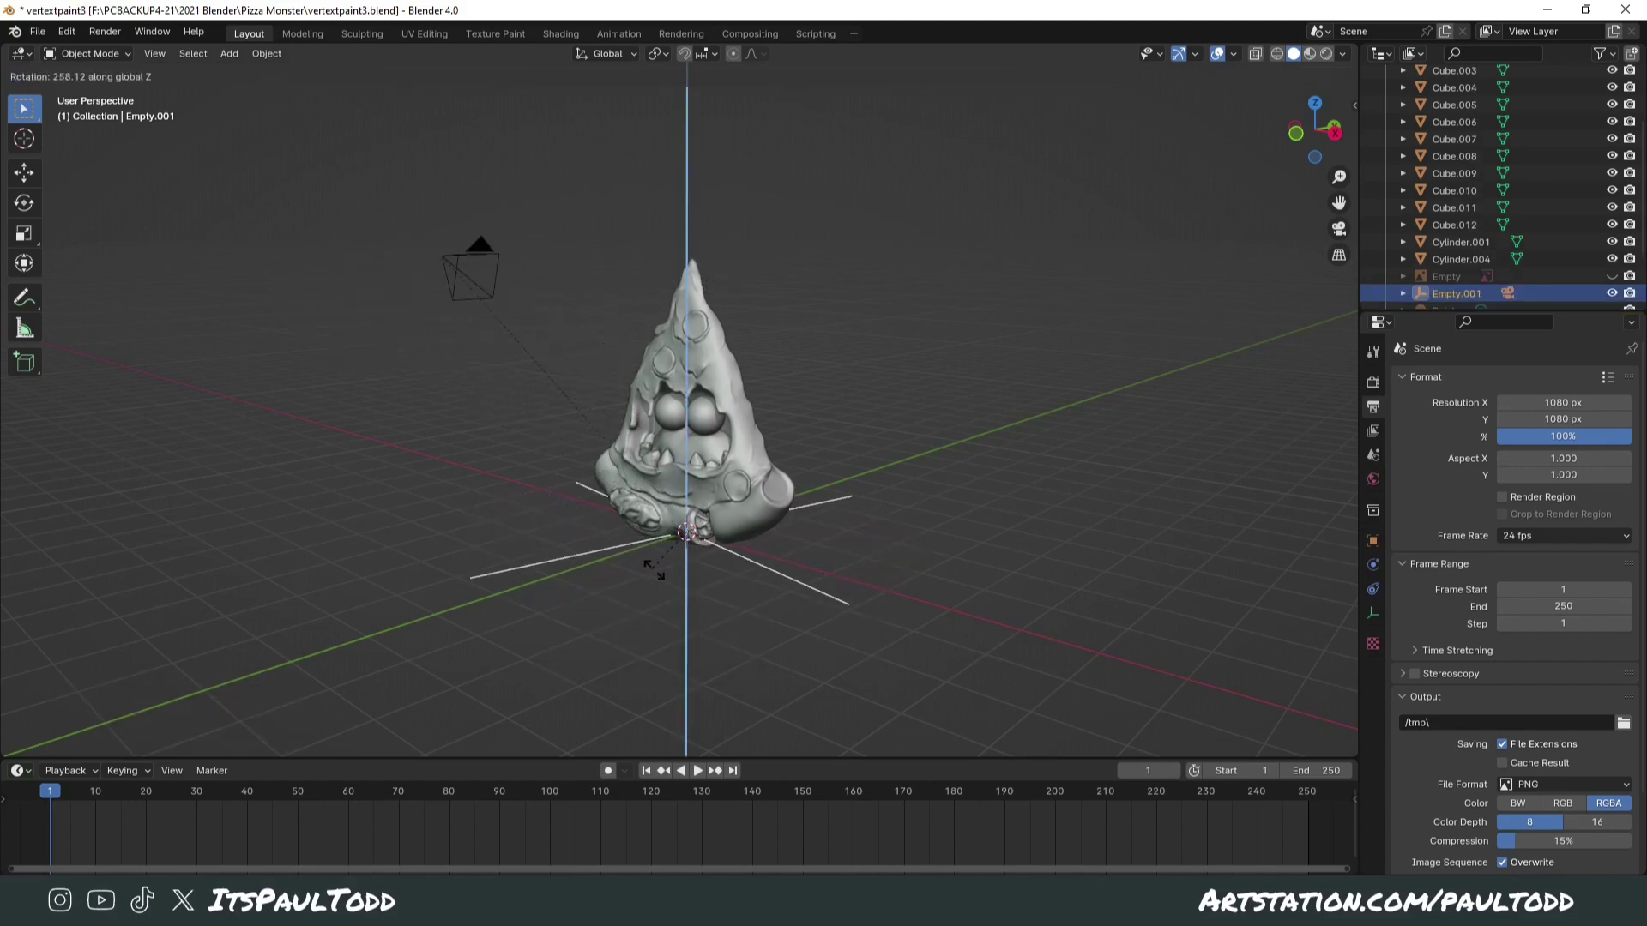
right_click(720, 496)
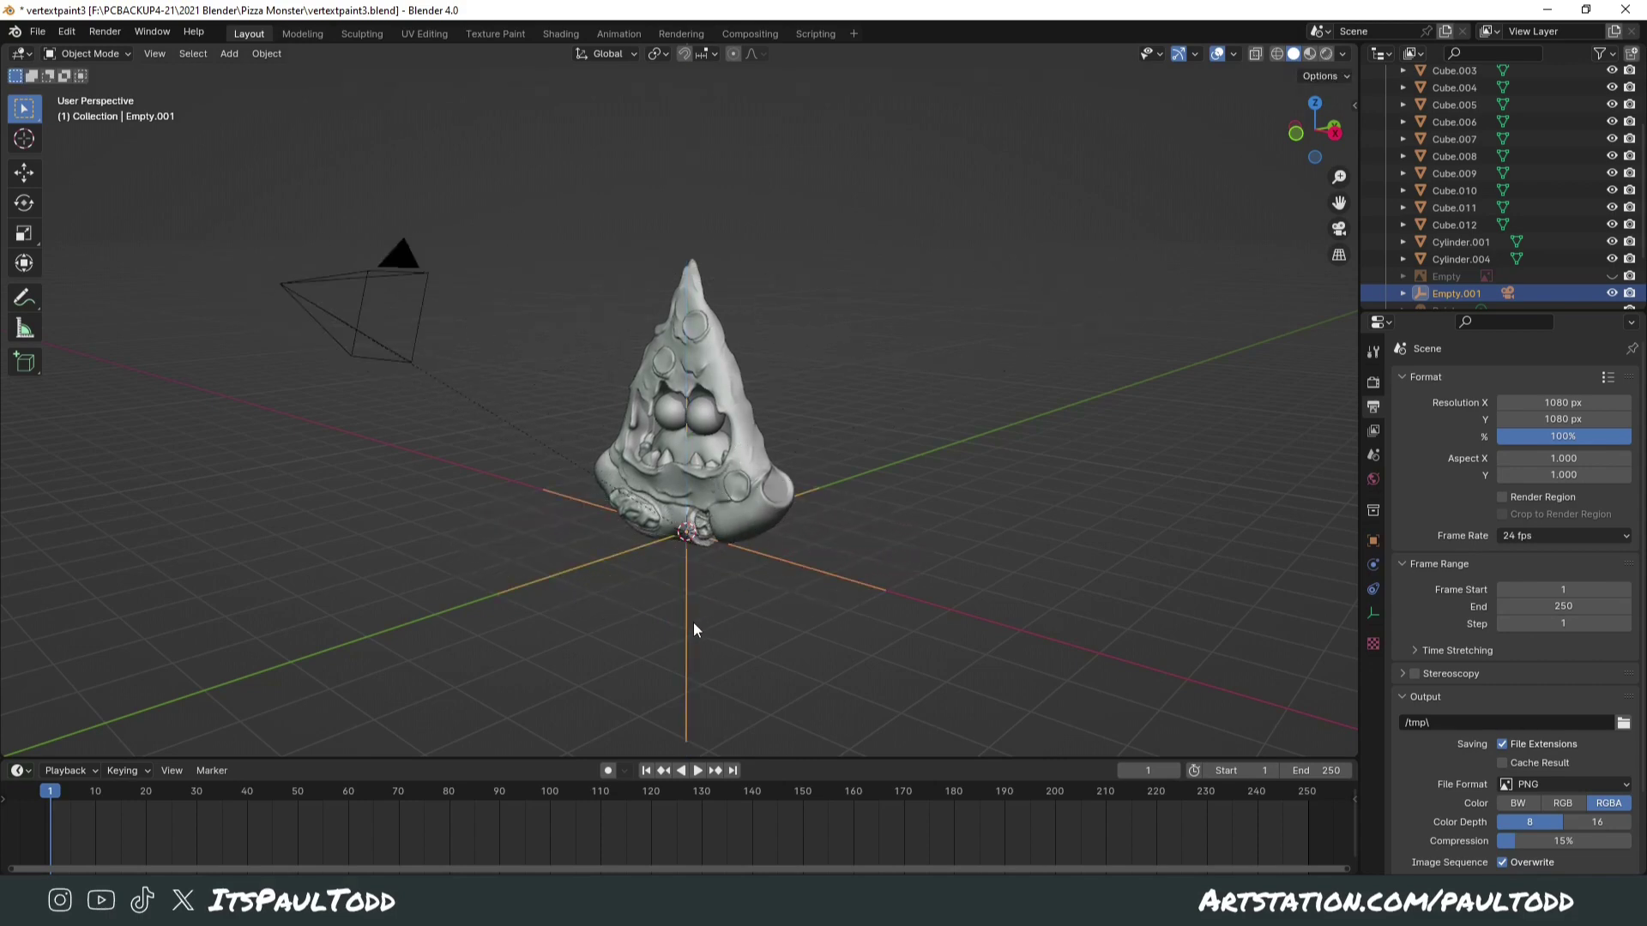
click(833, 630)
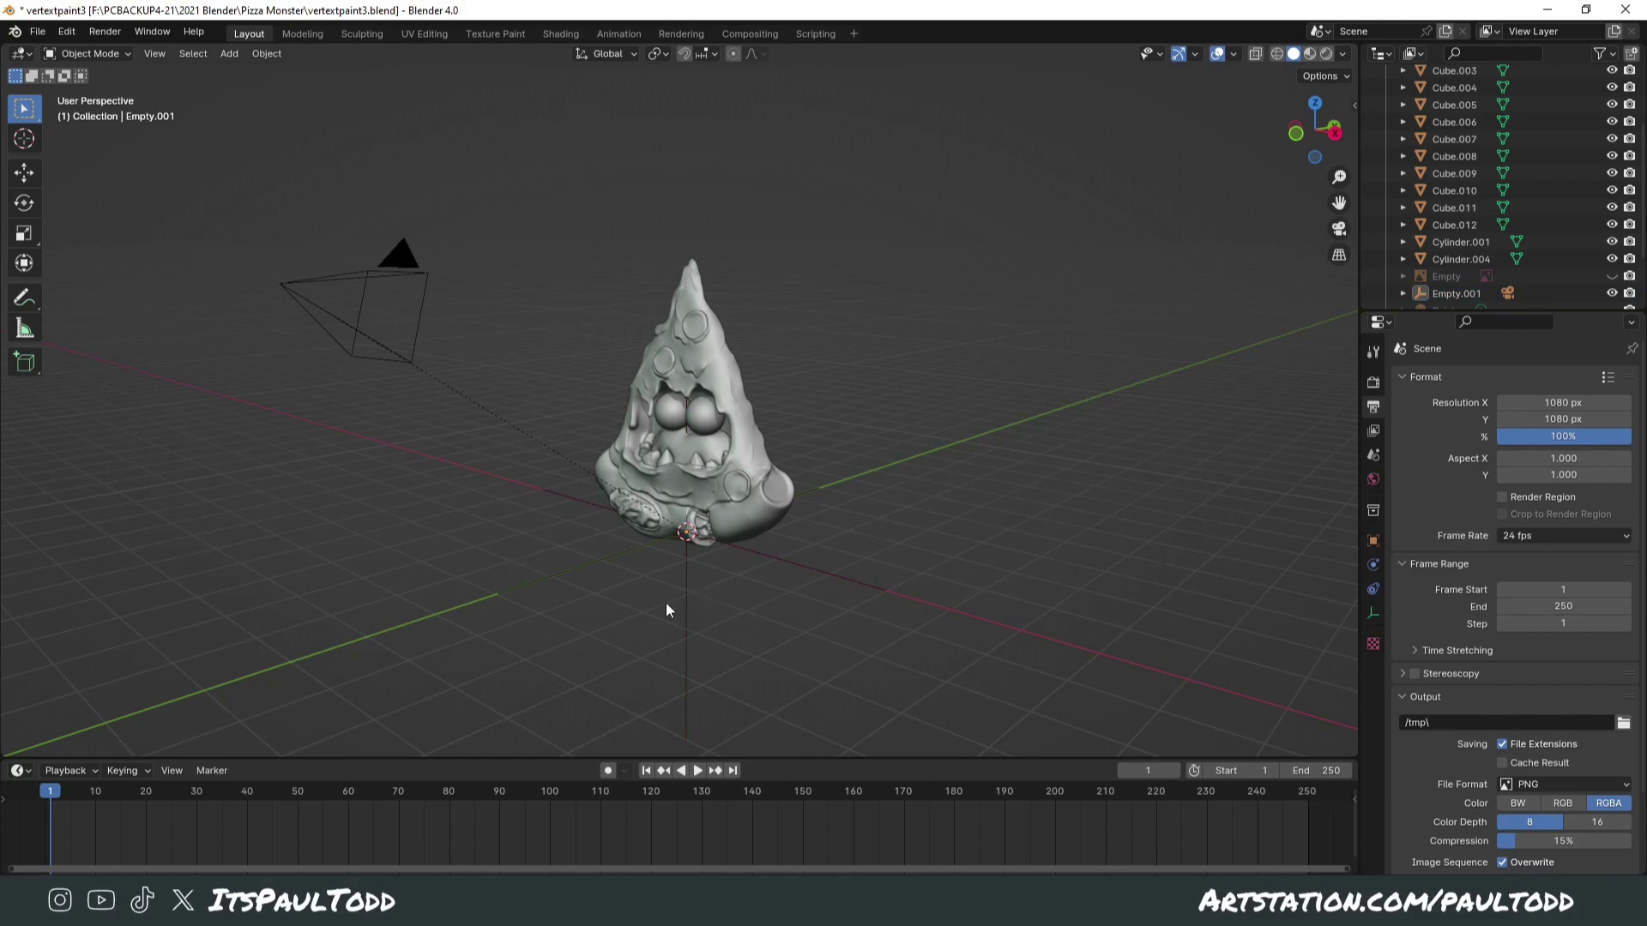
Step: In camera view, rotate Empty.001 362° around Z so the camera circles the monster
click(693, 615)
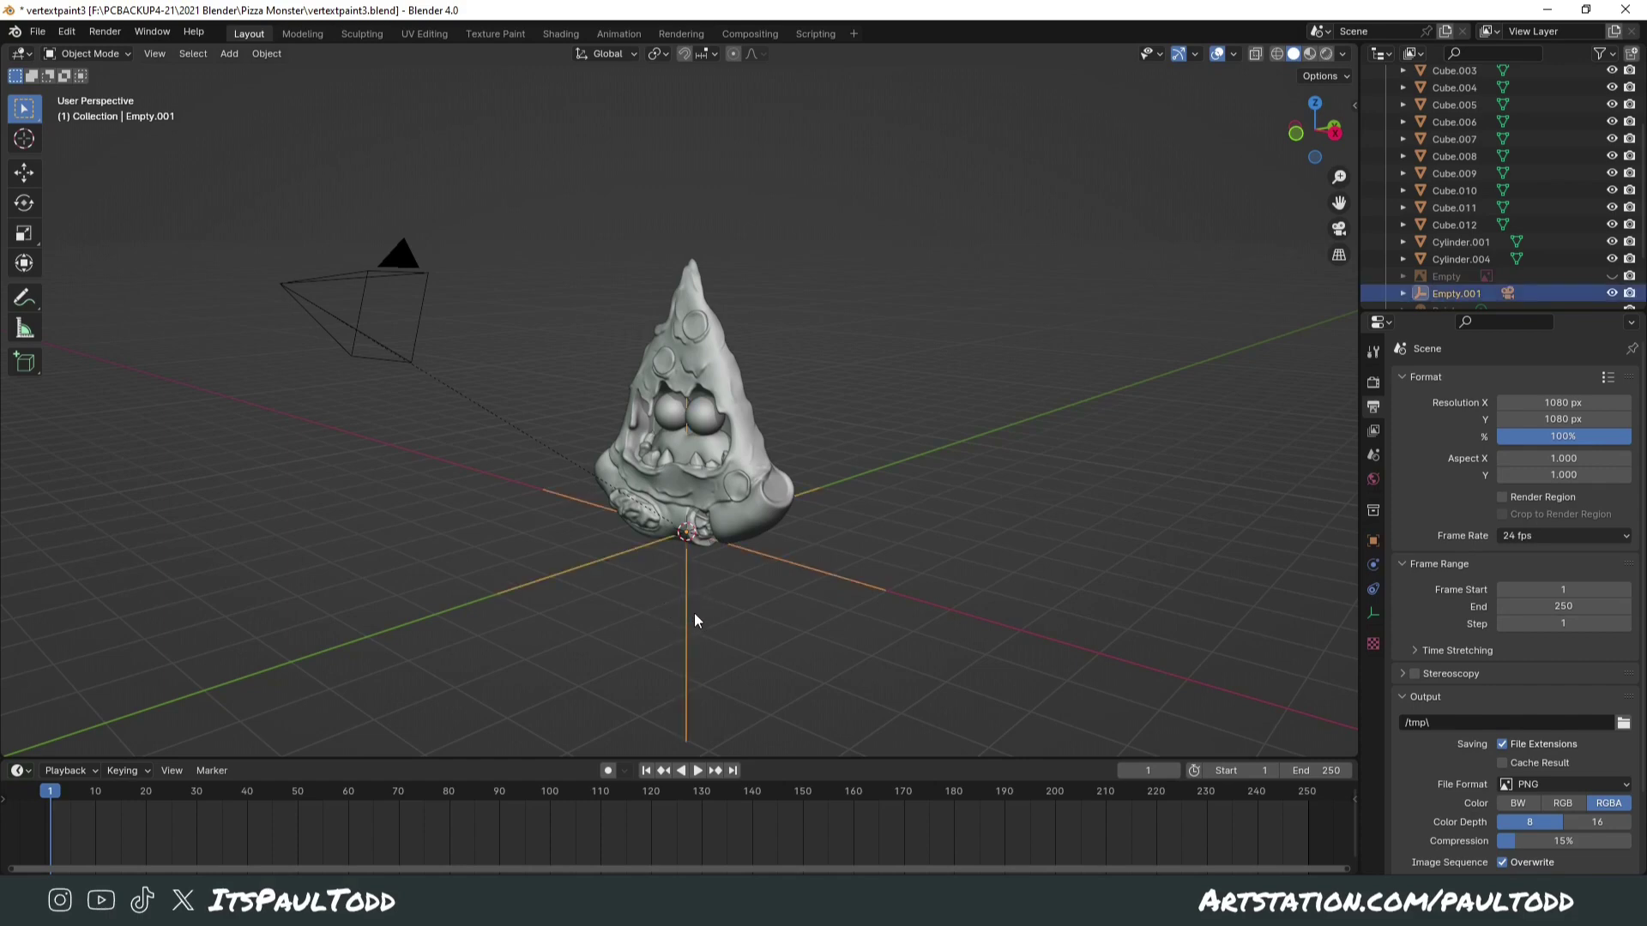
key(KP_0)
key(r)
key(z)
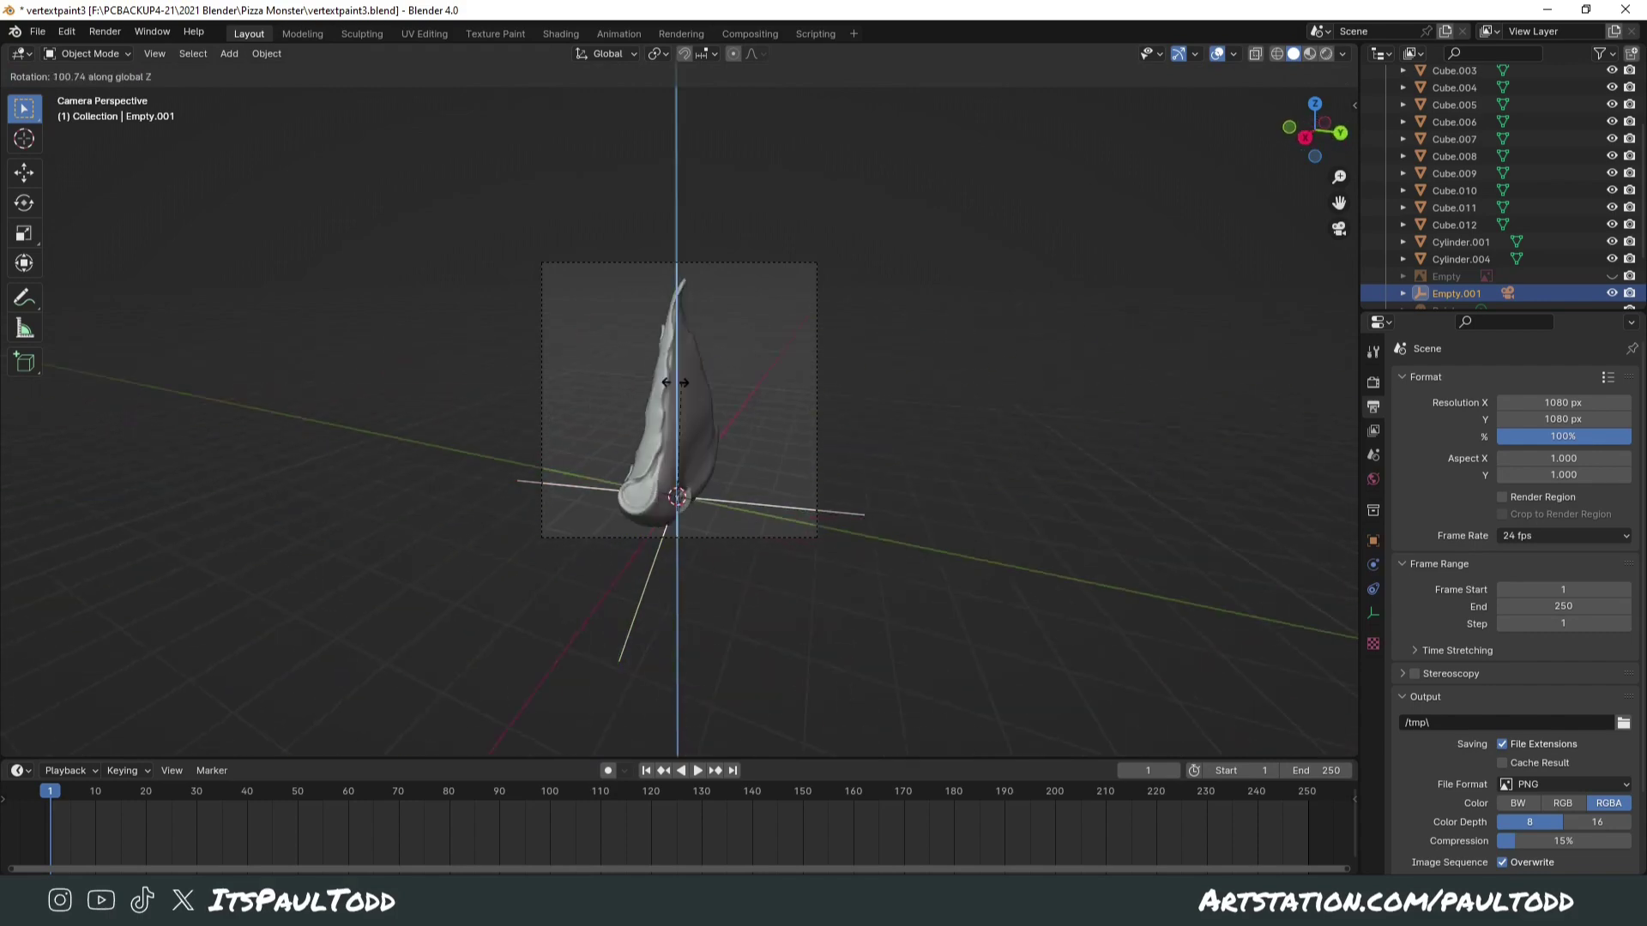
click(796, 483)
Step: Clear the camera's parent link to Empty.001
middle_drag(912, 516, 413, 382)
click(414, 382)
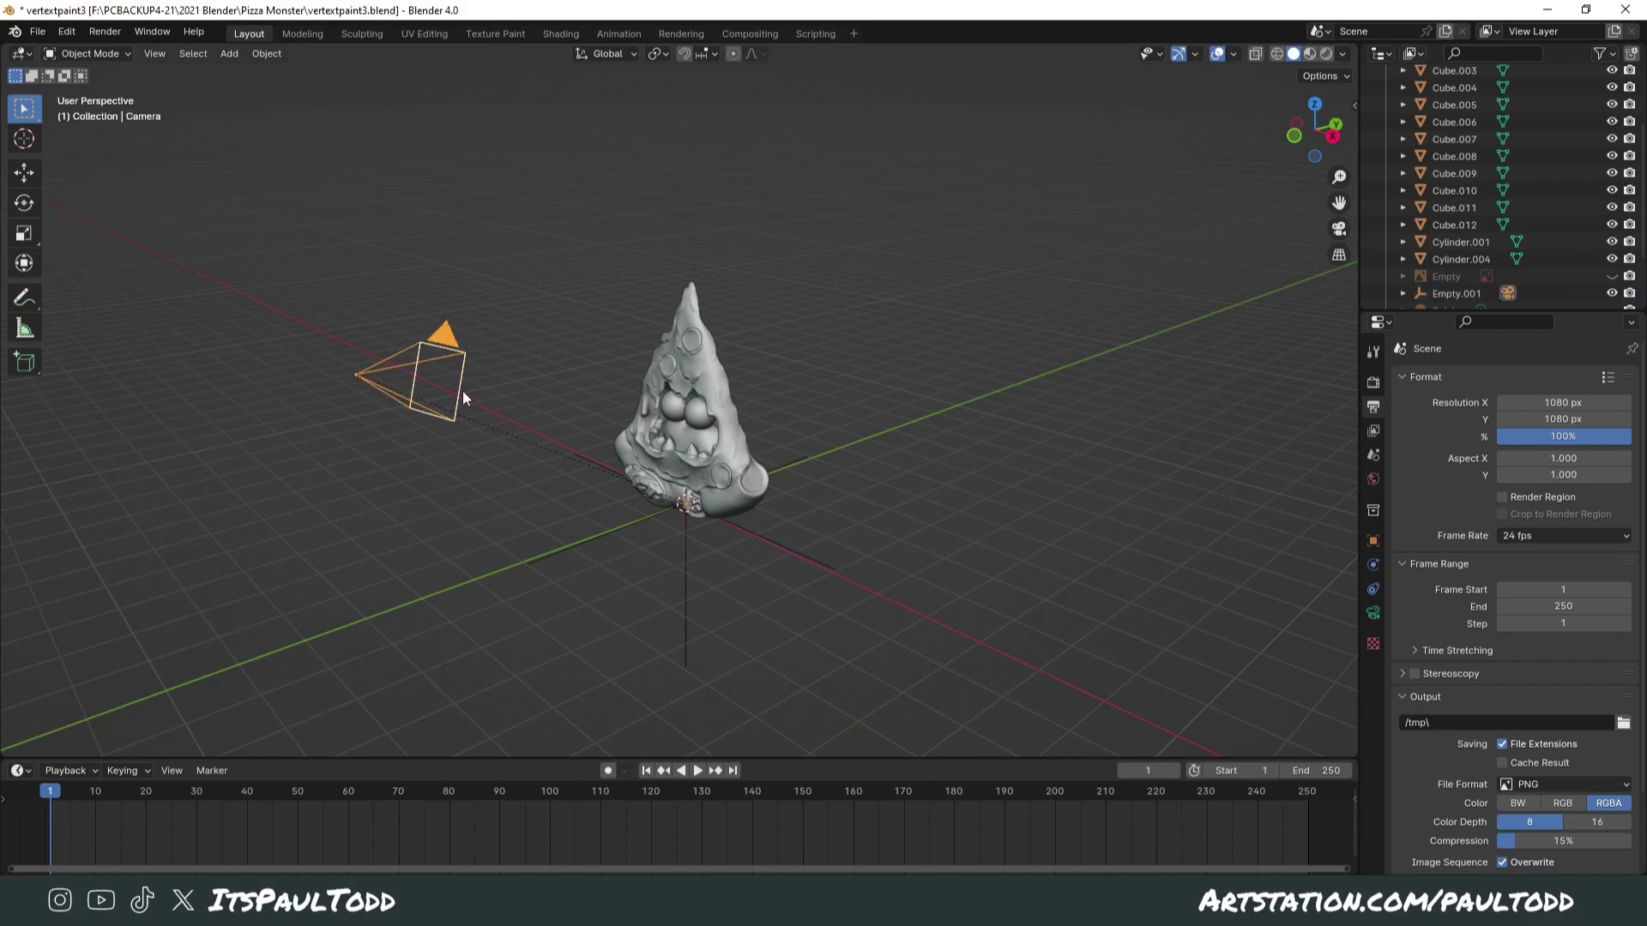
shift+click(693, 571)
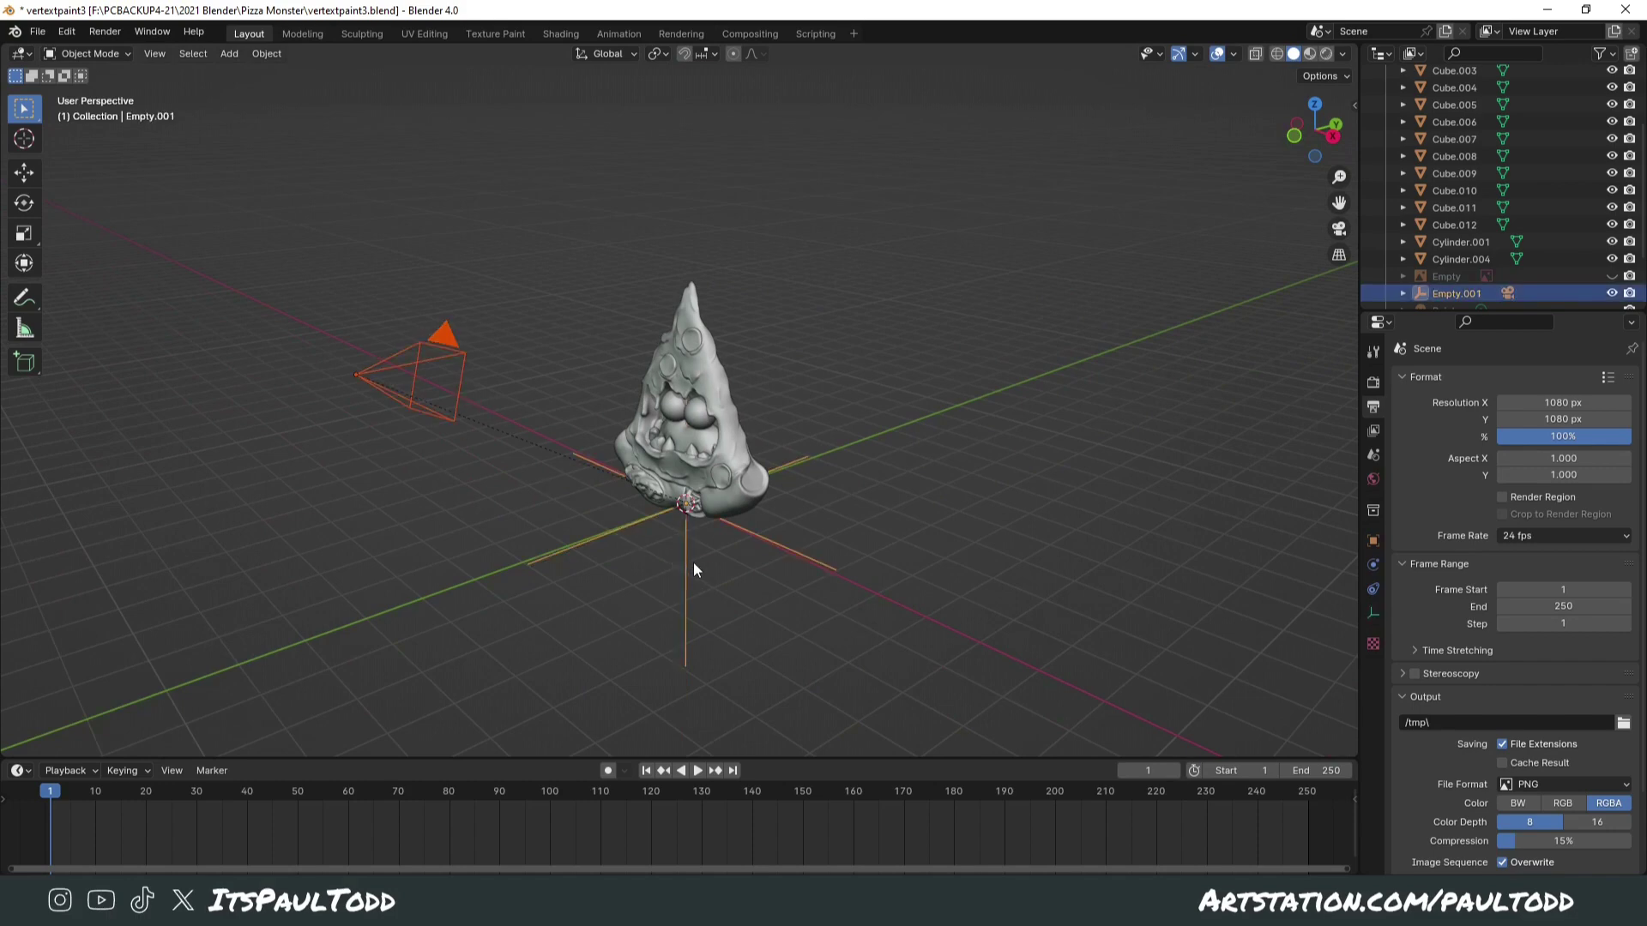
key(alt+p)
click(694, 564)
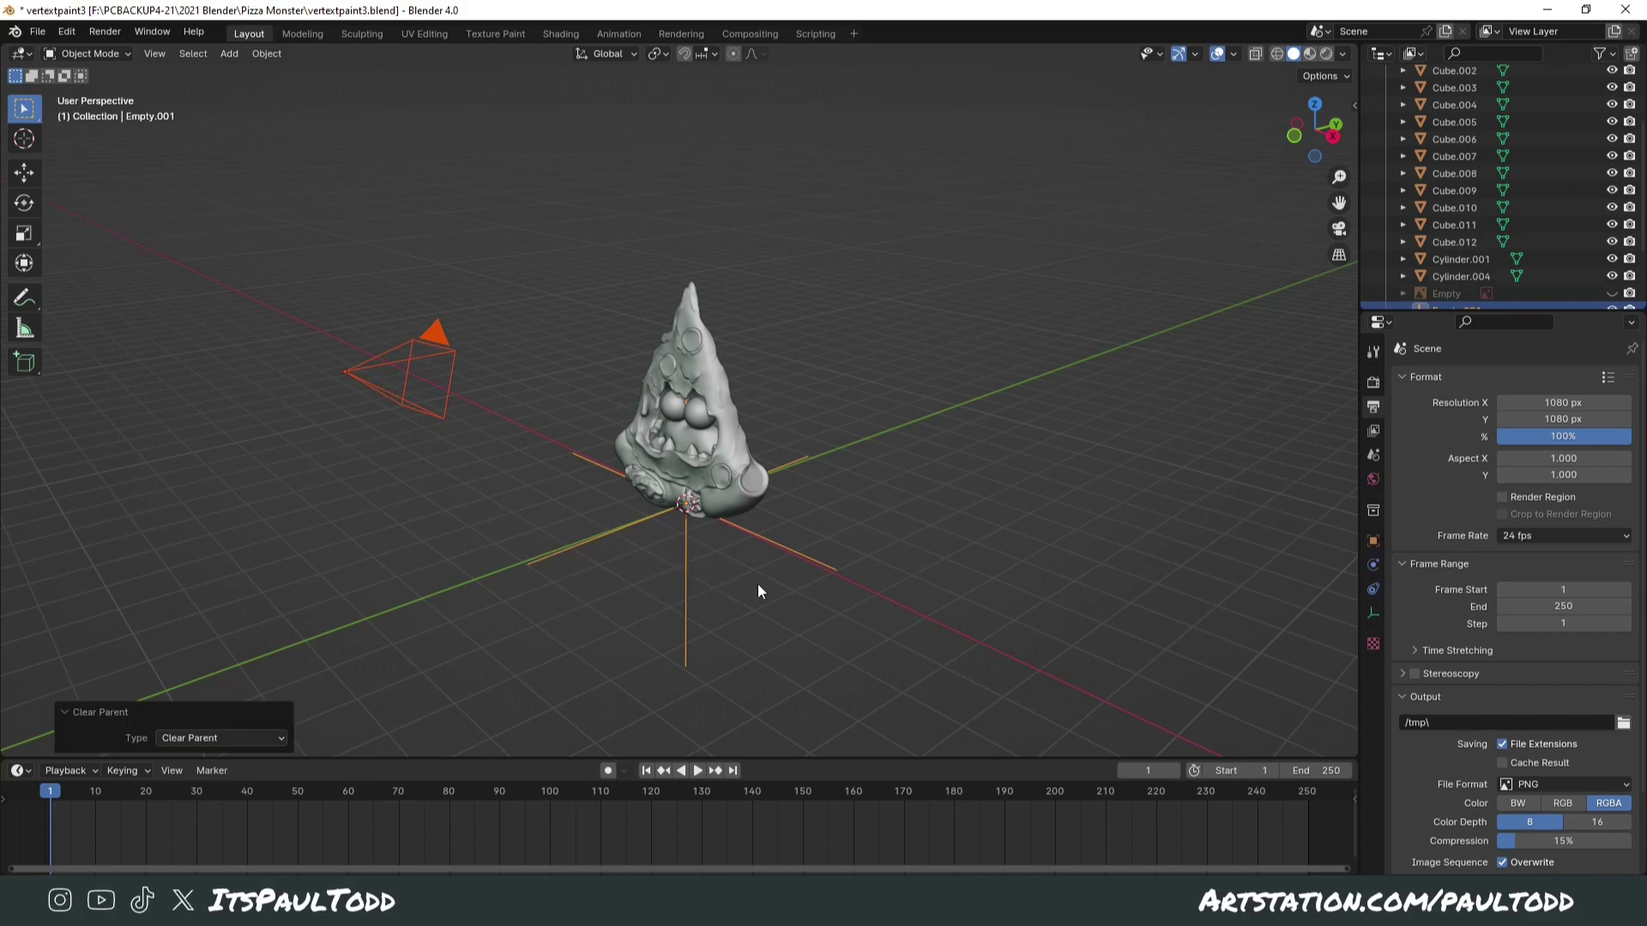
Step: Orbit around the pizza monster and reselect the now independent camera
click(759, 592)
middle_drag(758, 592, 897, 549)
click(912, 338)
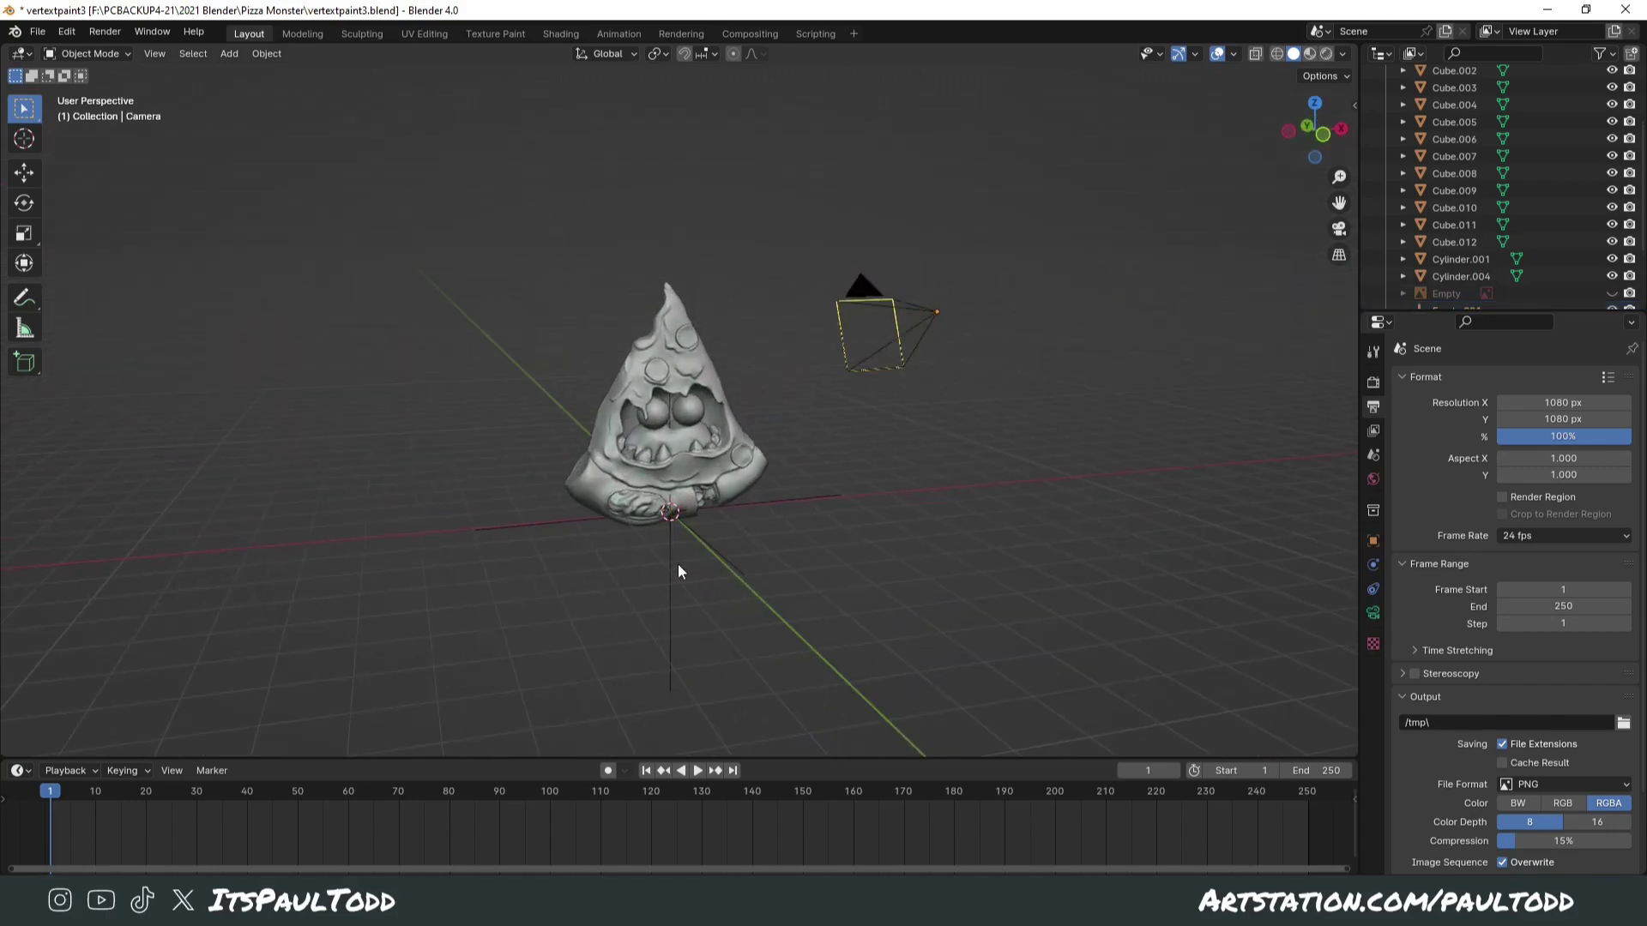
click(678, 564)
click(930, 313)
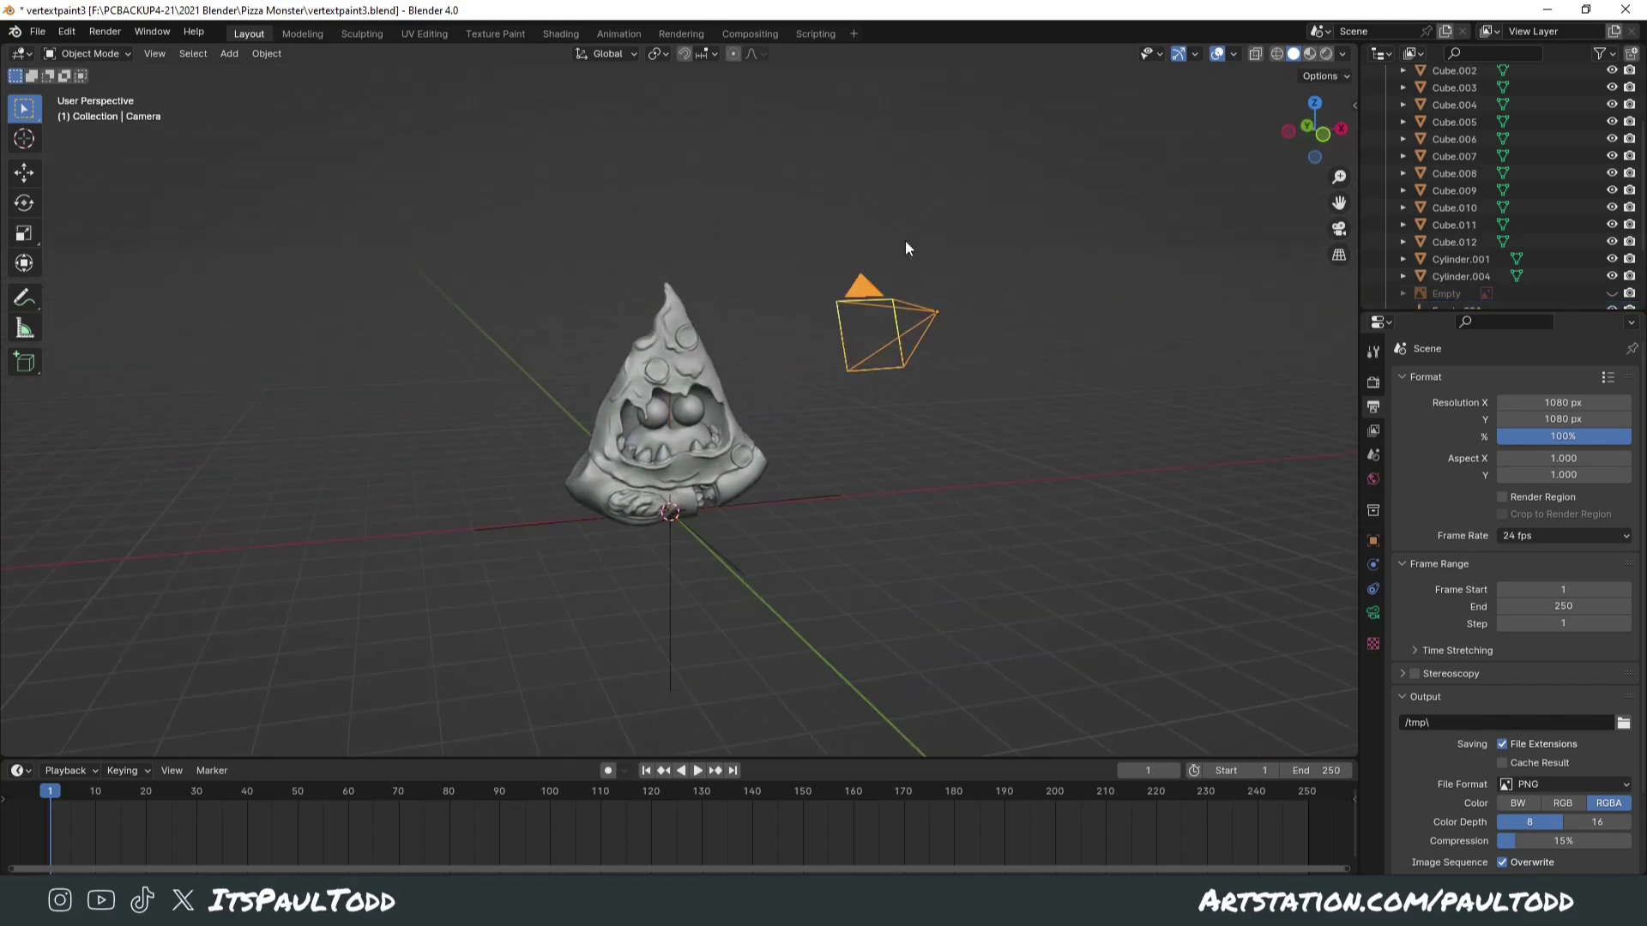